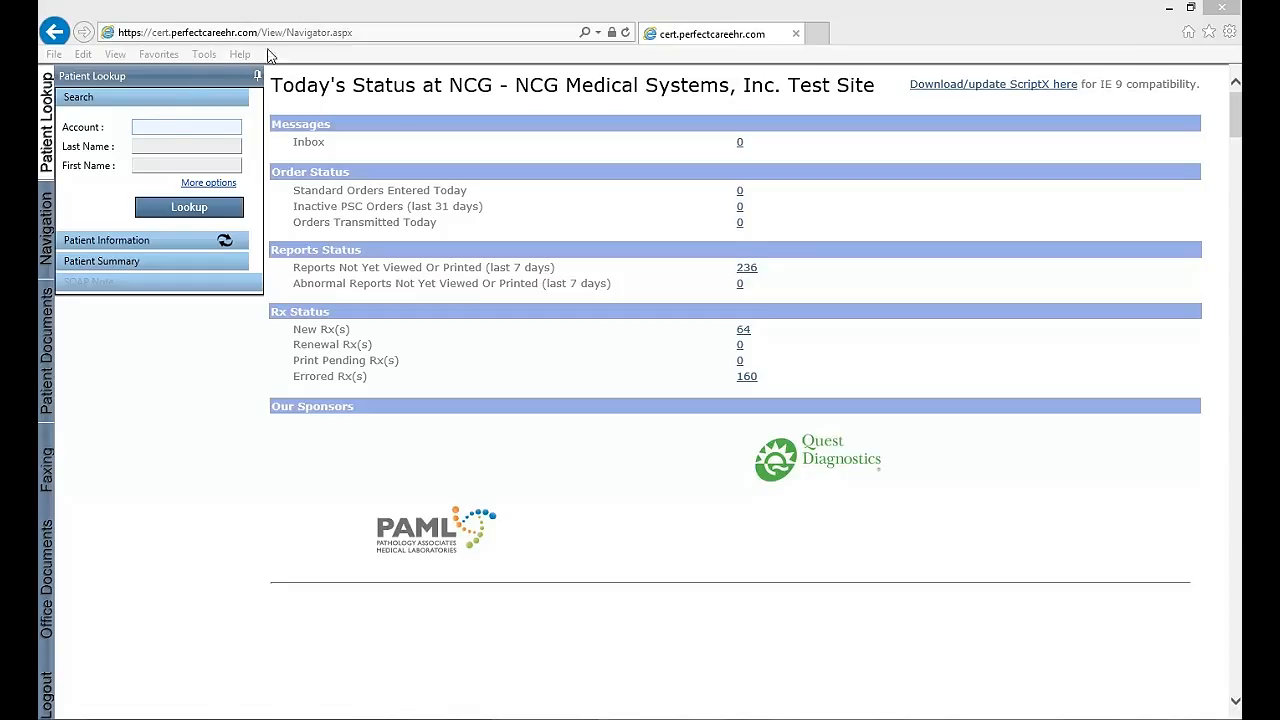
Look up the patient record by account number
left_click(177, 130)
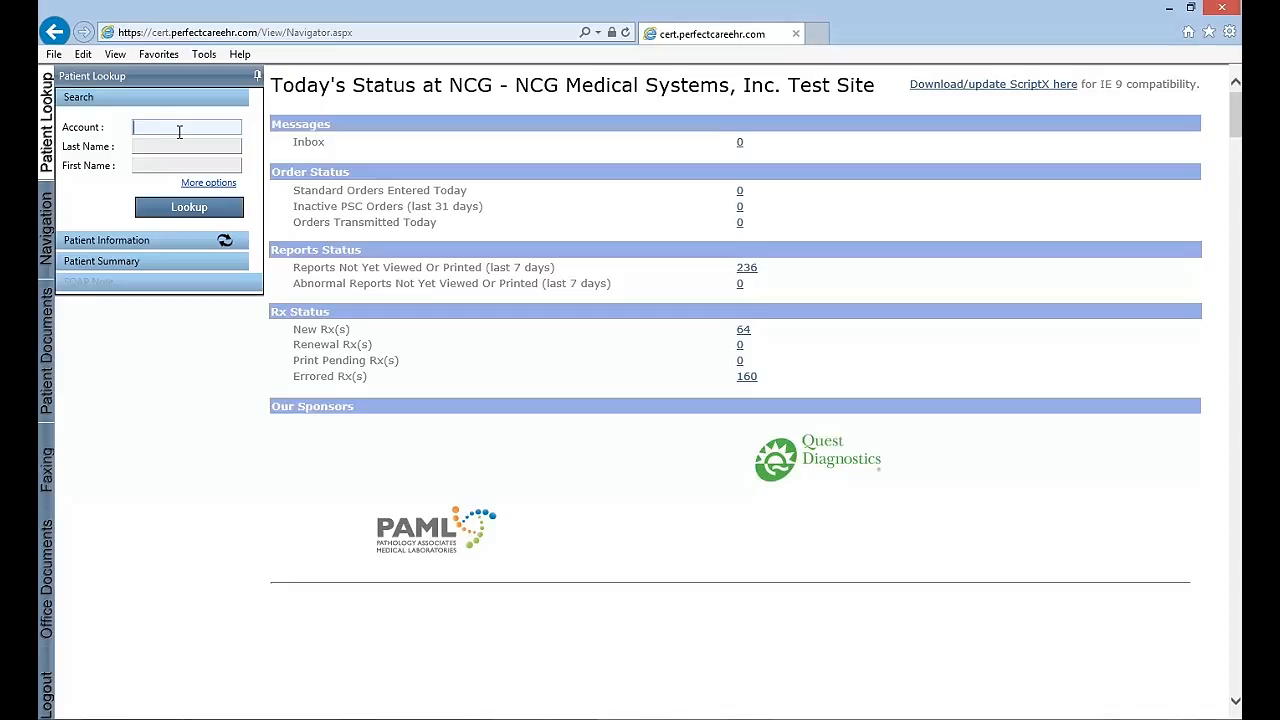
type("11")
key("Return")
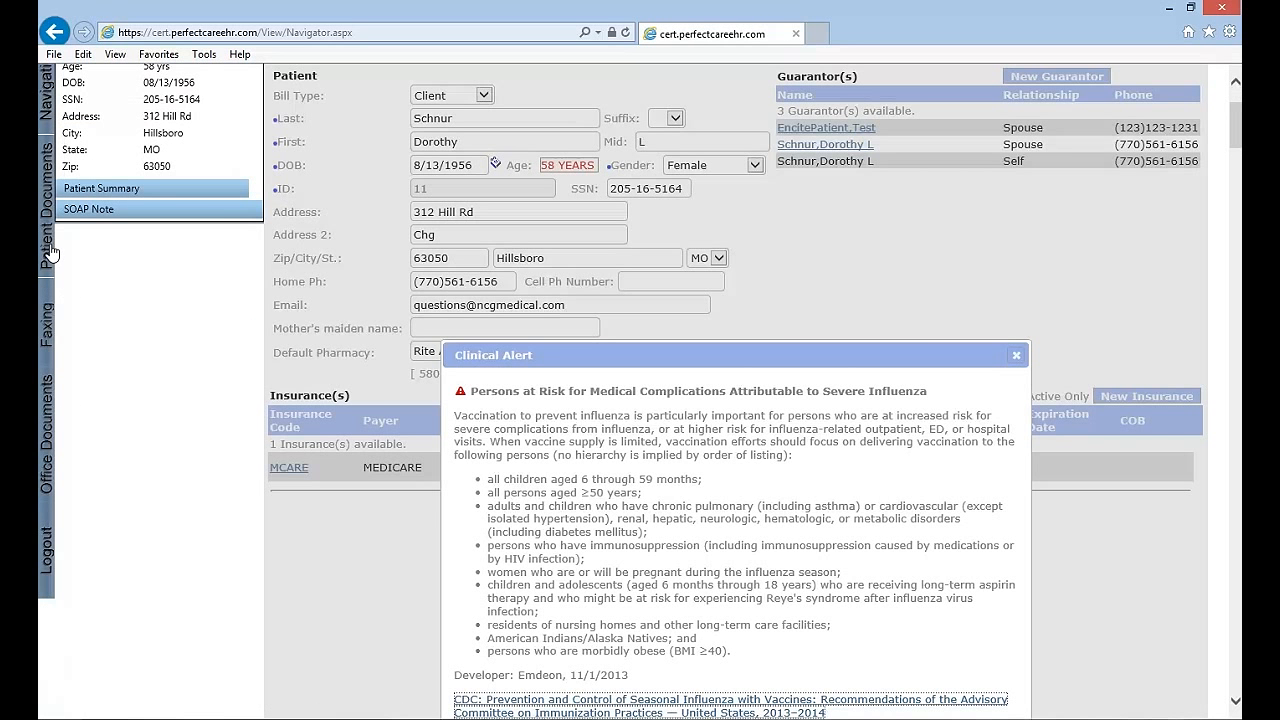
Open the patient's documents filed under Other
left_click(50, 254)
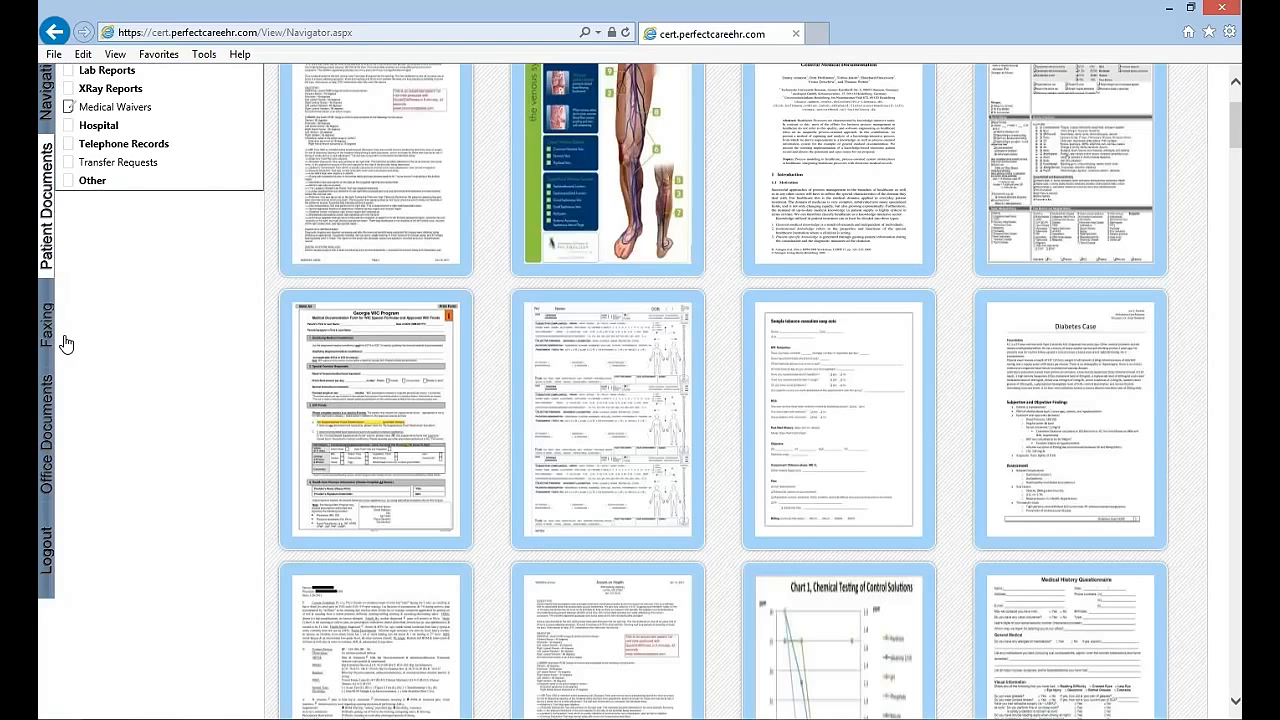
left_click(126, 189)
left_click(684, 433)
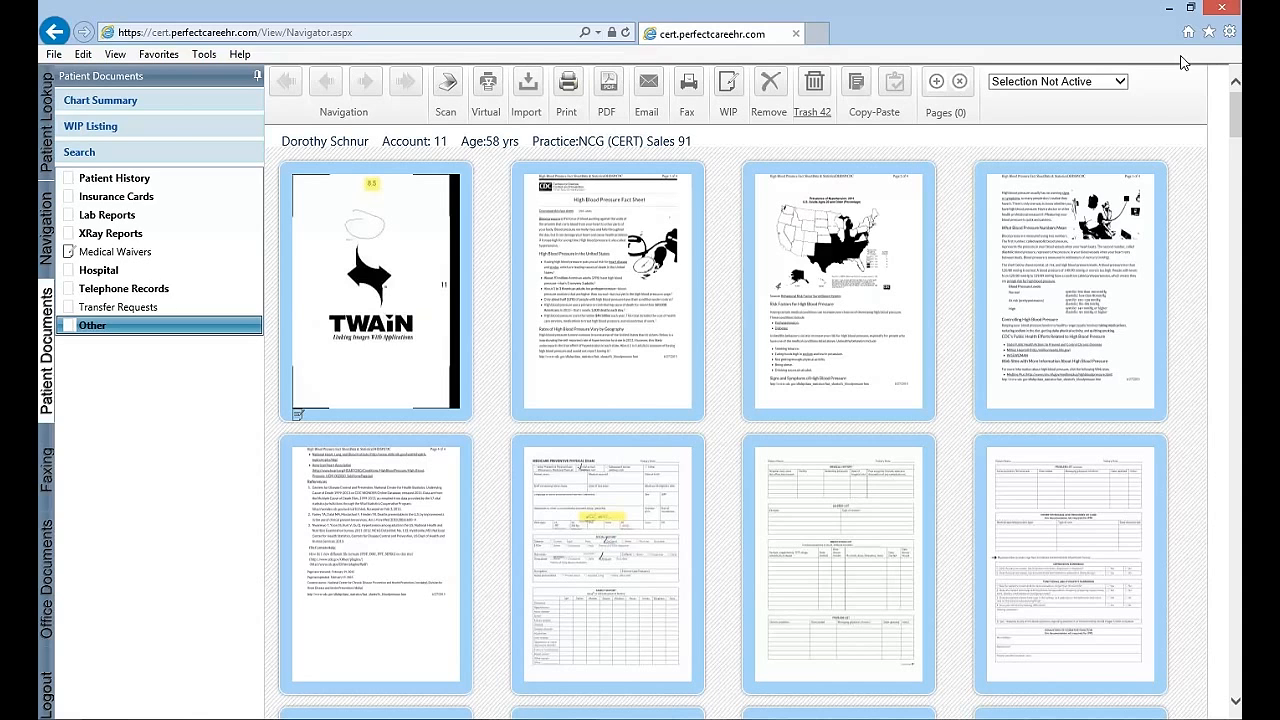
Manually select the first three High Blood Pressure Fact Sheet pages and start a fax with them
left_click(1121, 84)
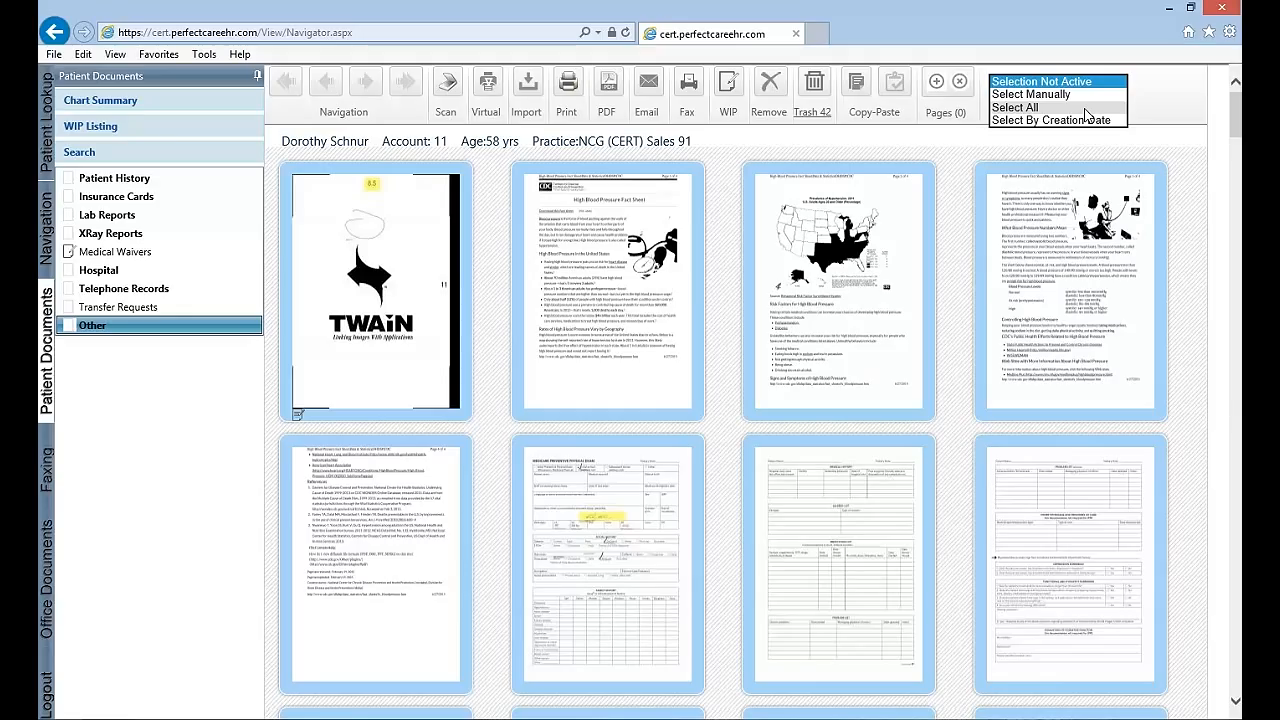
left_click(1030, 94)
left_click(705, 236)
left_click(834, 252)
left_click(1043, 247)
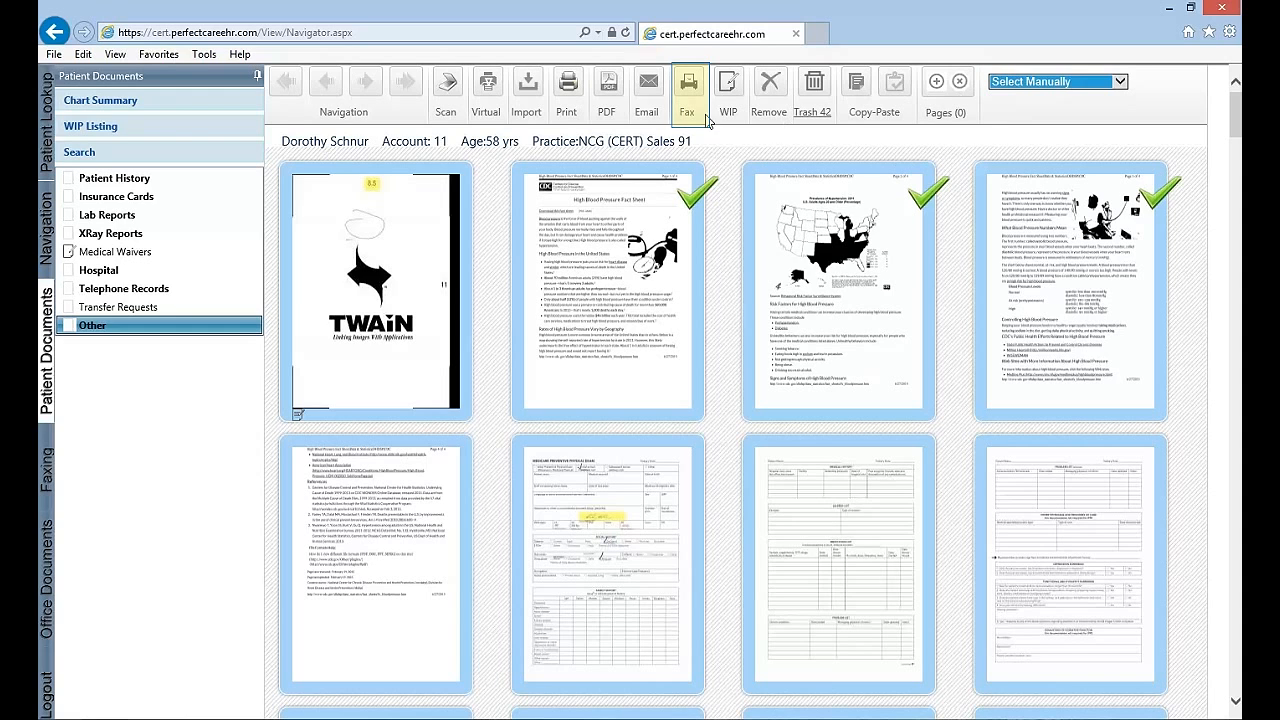
left_click(688, 88)
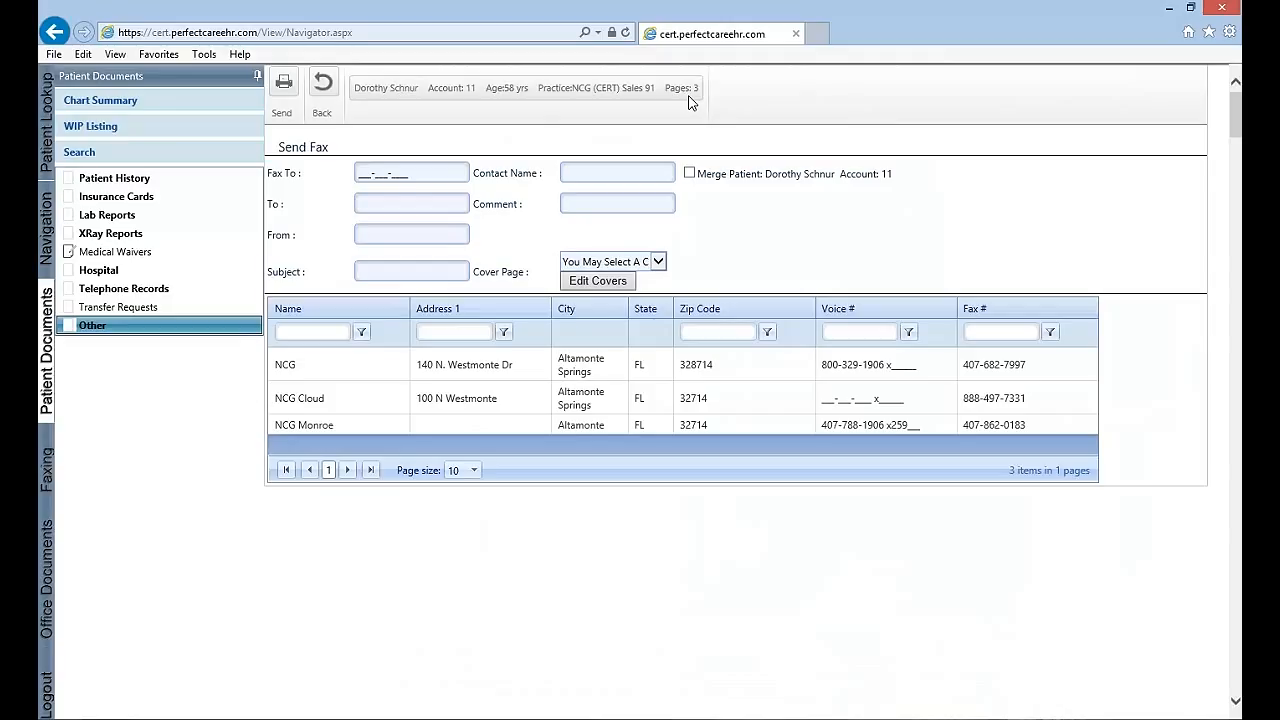
Choose the NCG contact as fax destination, enter the recipient's name and set the comment to Test Fax
left_click(587, 369)
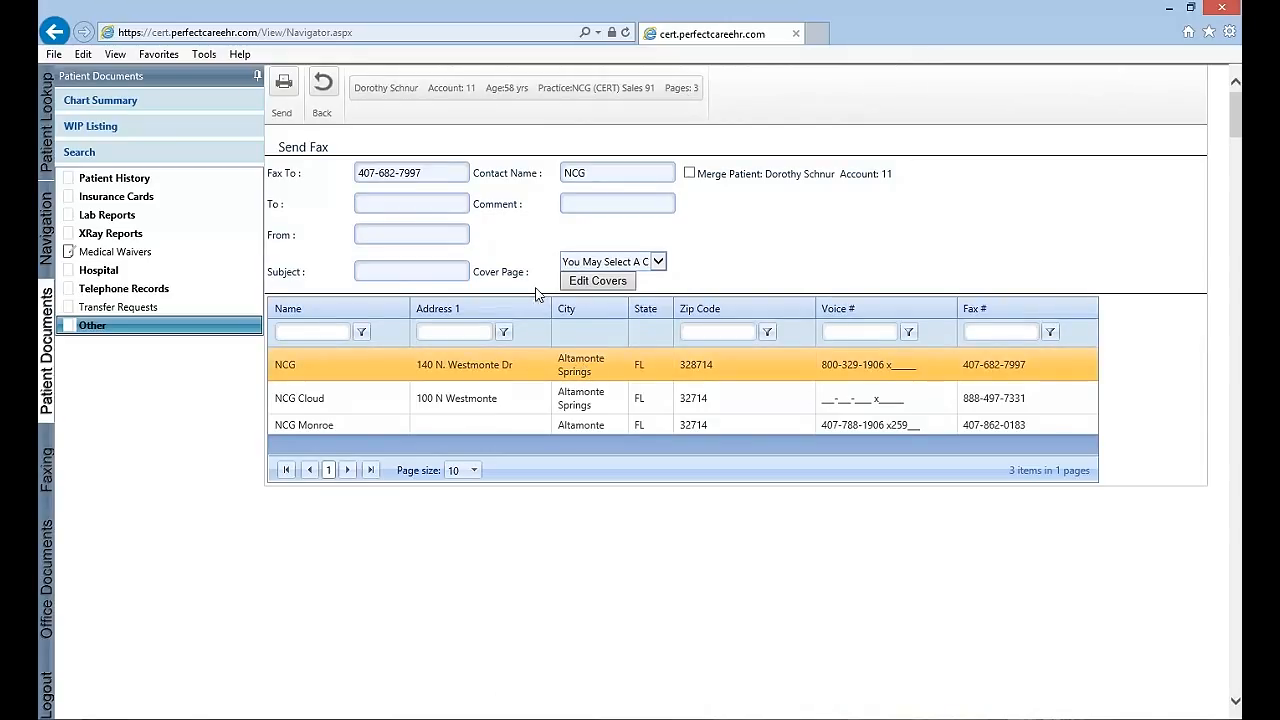
left_click(434, 174)
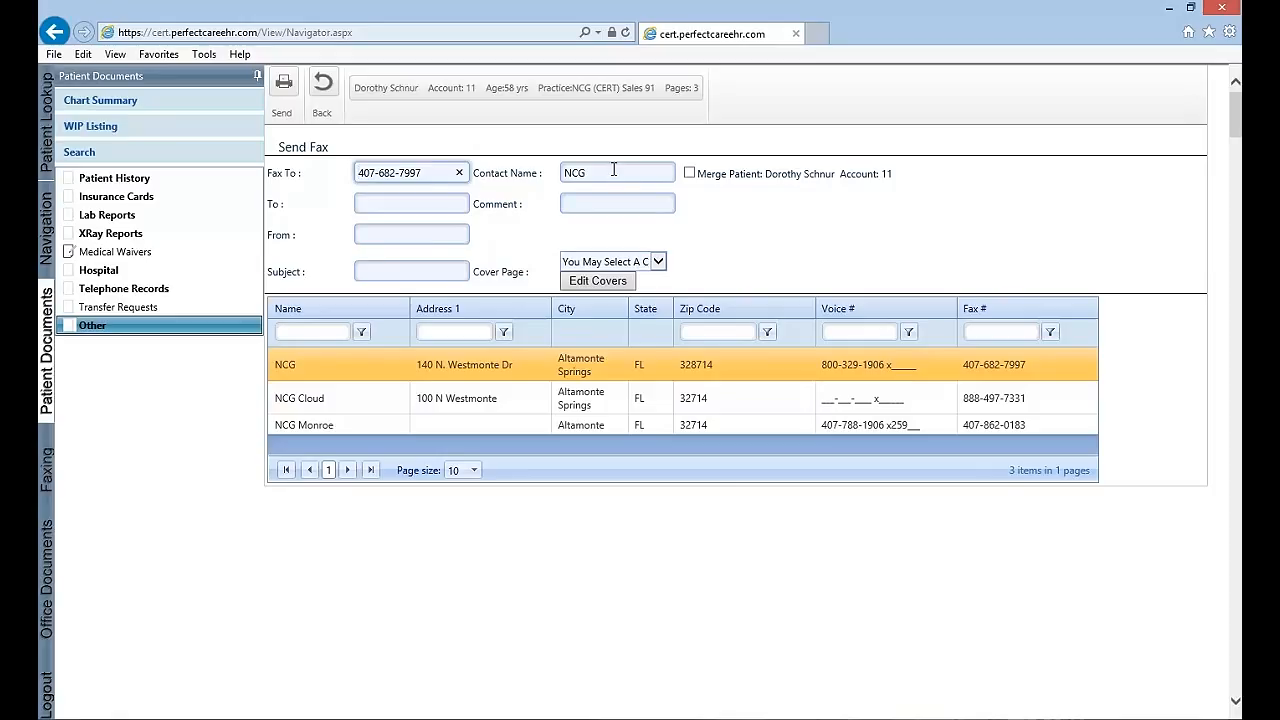
left_click(438, 203)
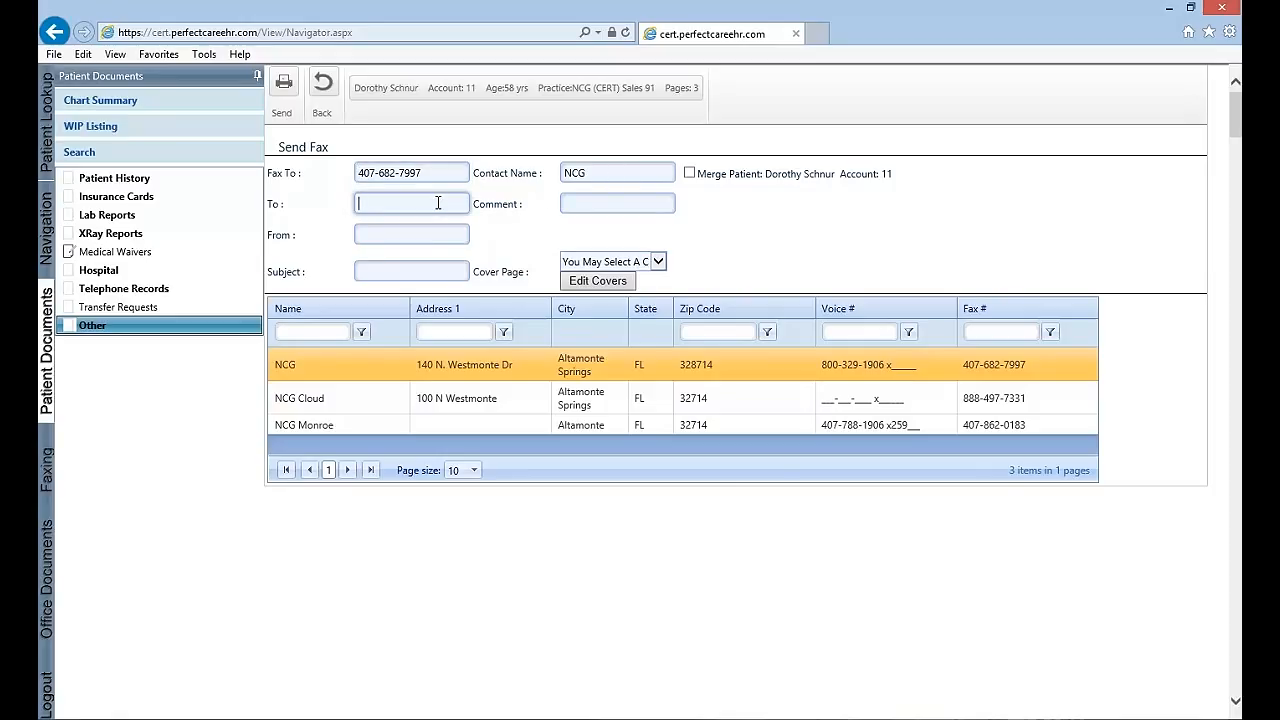
type("J")
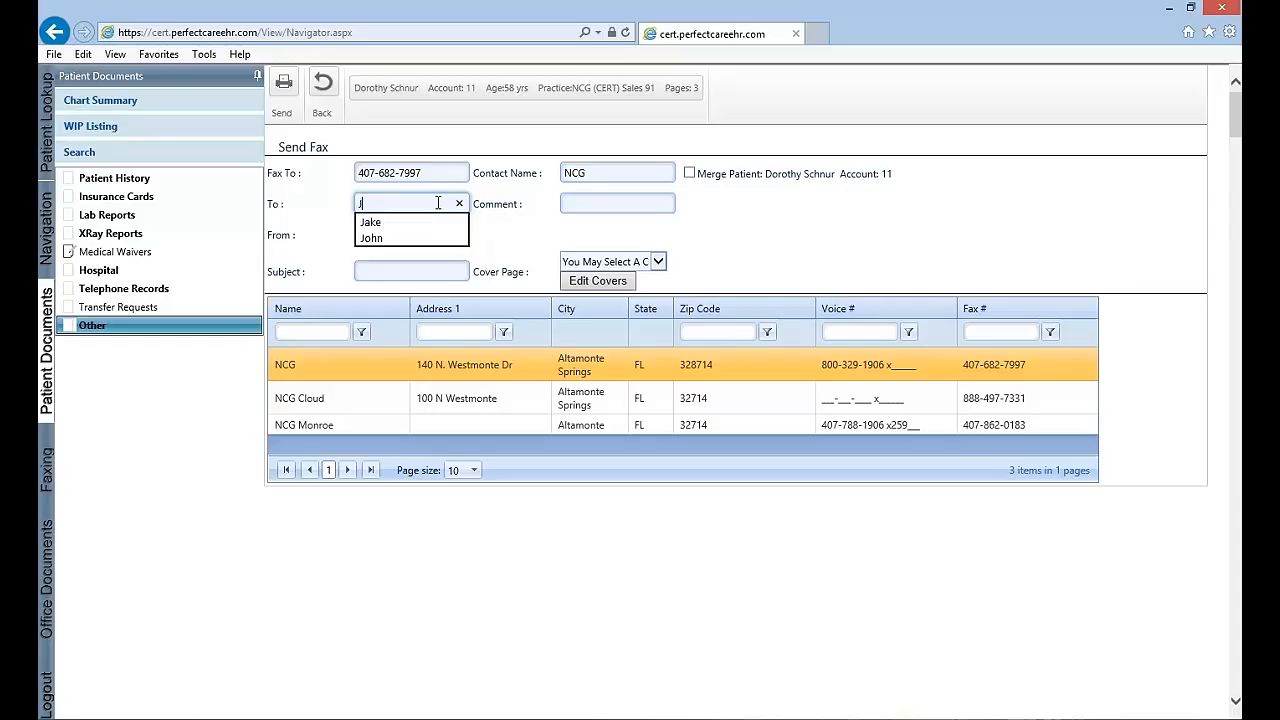
key("Tab")
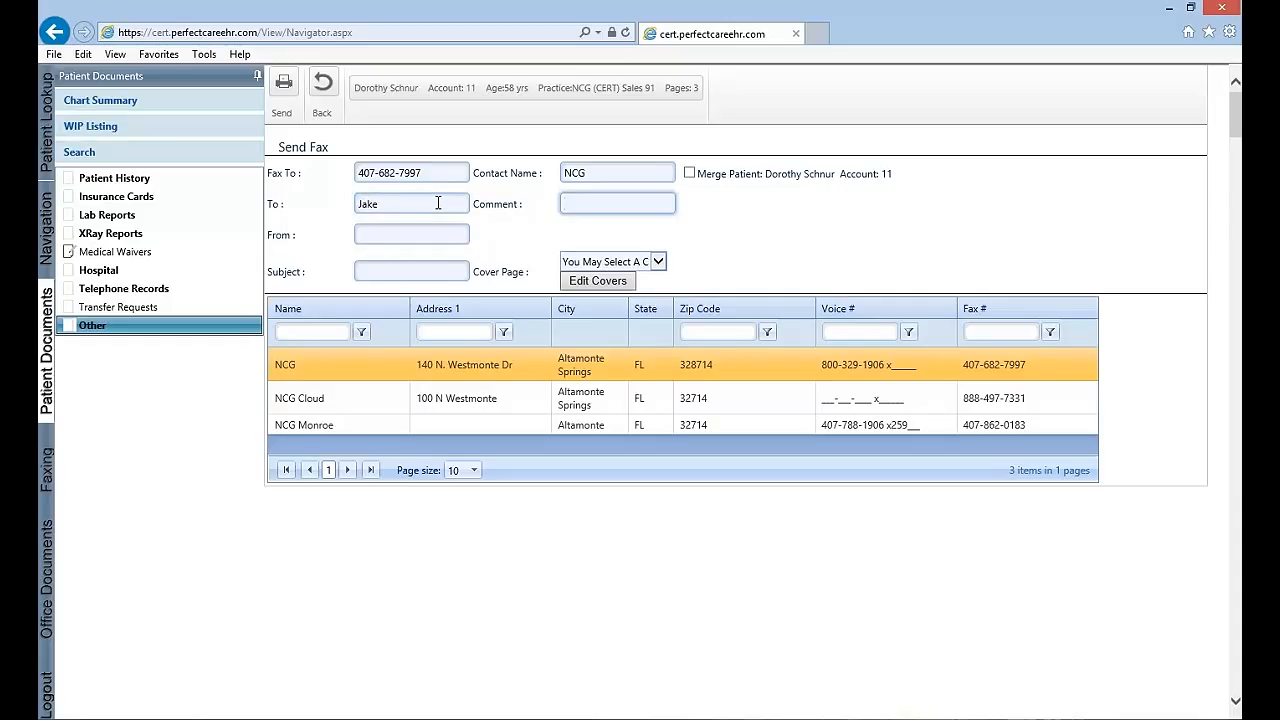
type("Test Fax")
key("Tab")
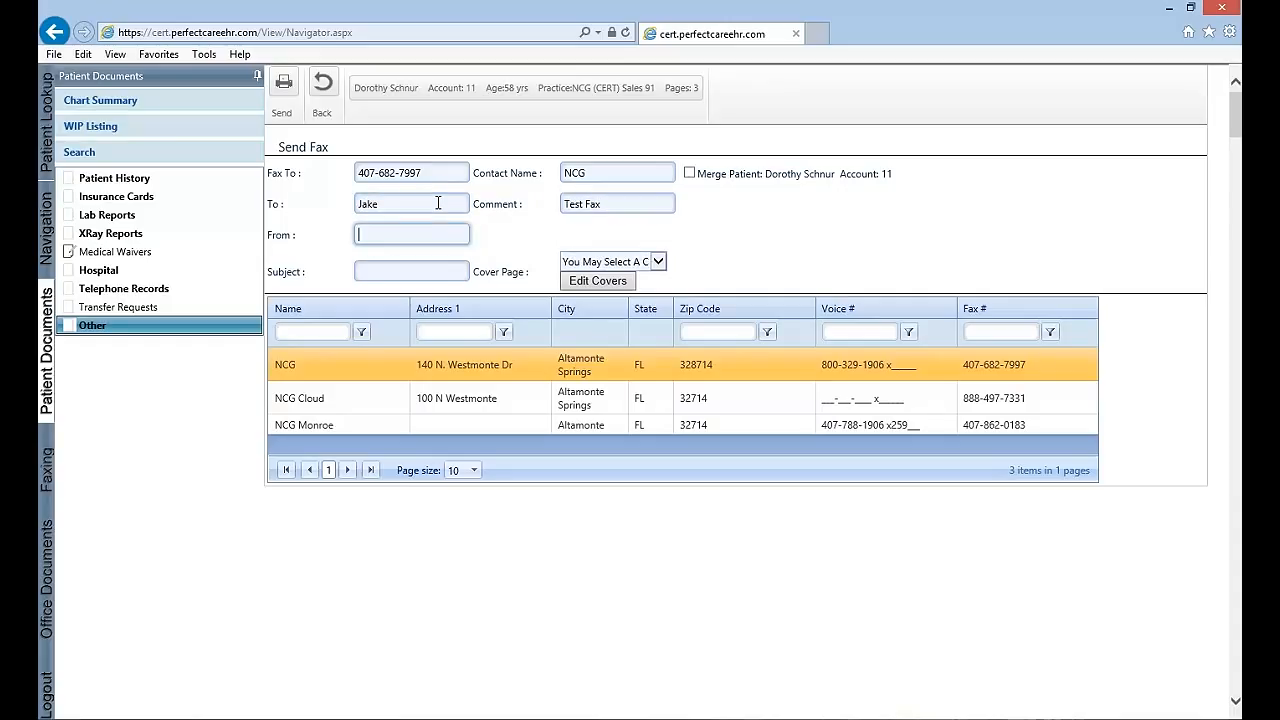
Enter the sender's name and use the patient's name as the fax subject
type("Jo")
key("Tab")
key("Tab")
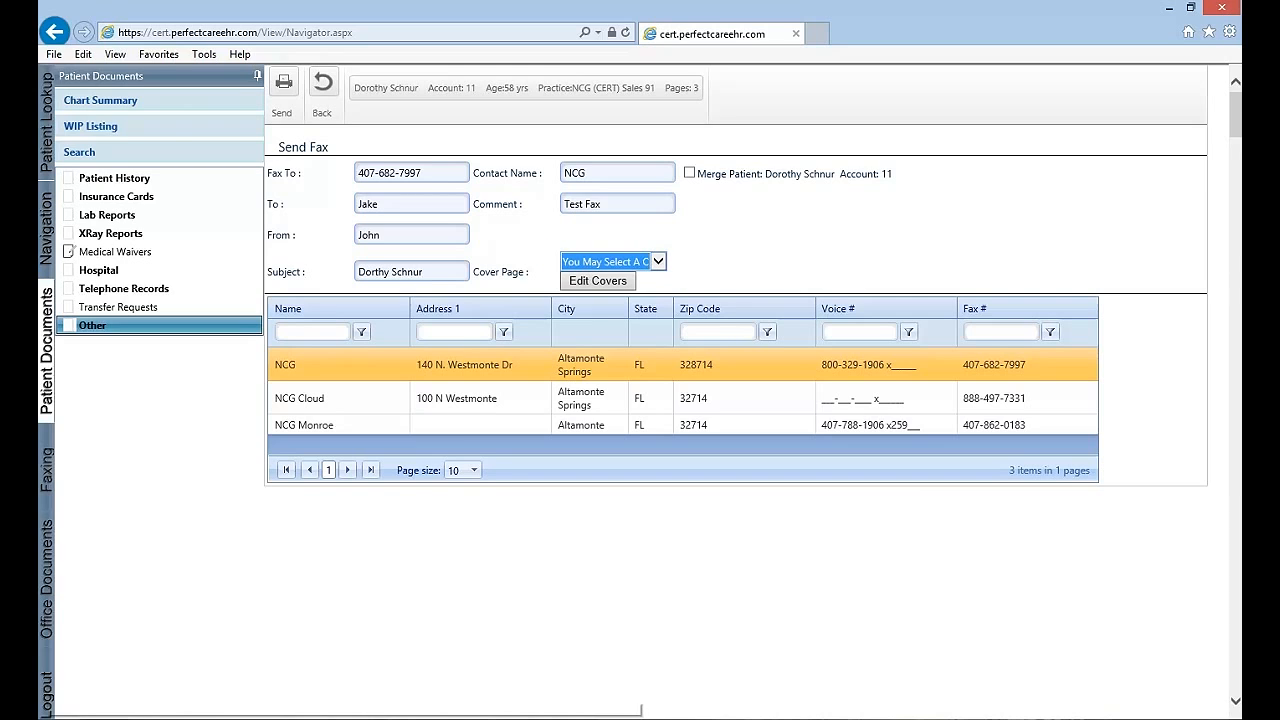
Add the Main Fax cover page and send the fax
left_click(605, 262)
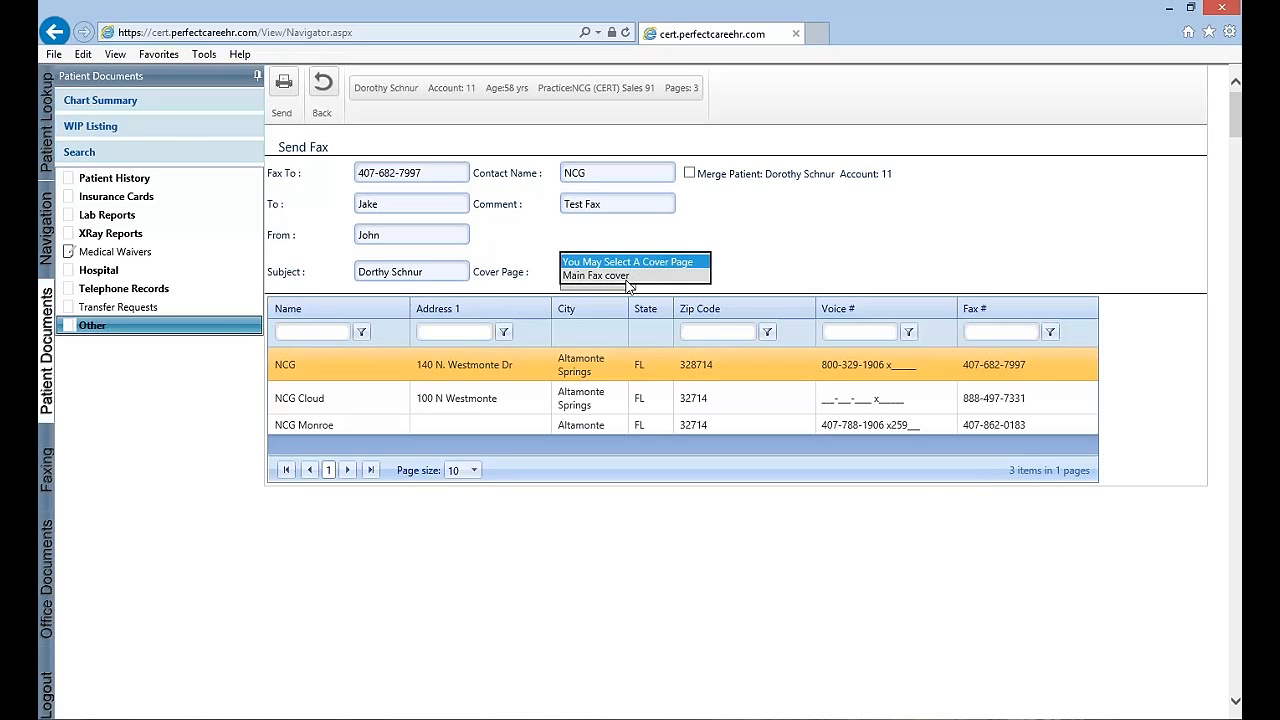
left_click(626, 276)
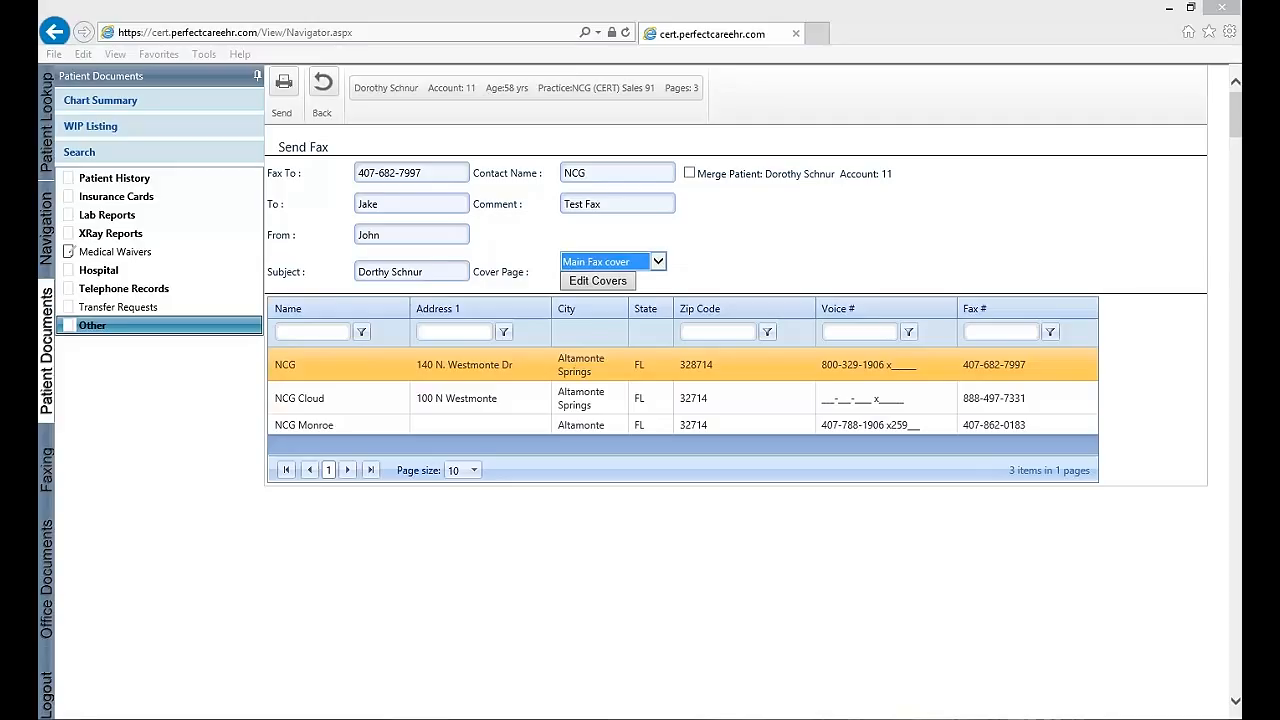
left_click(284, 85)
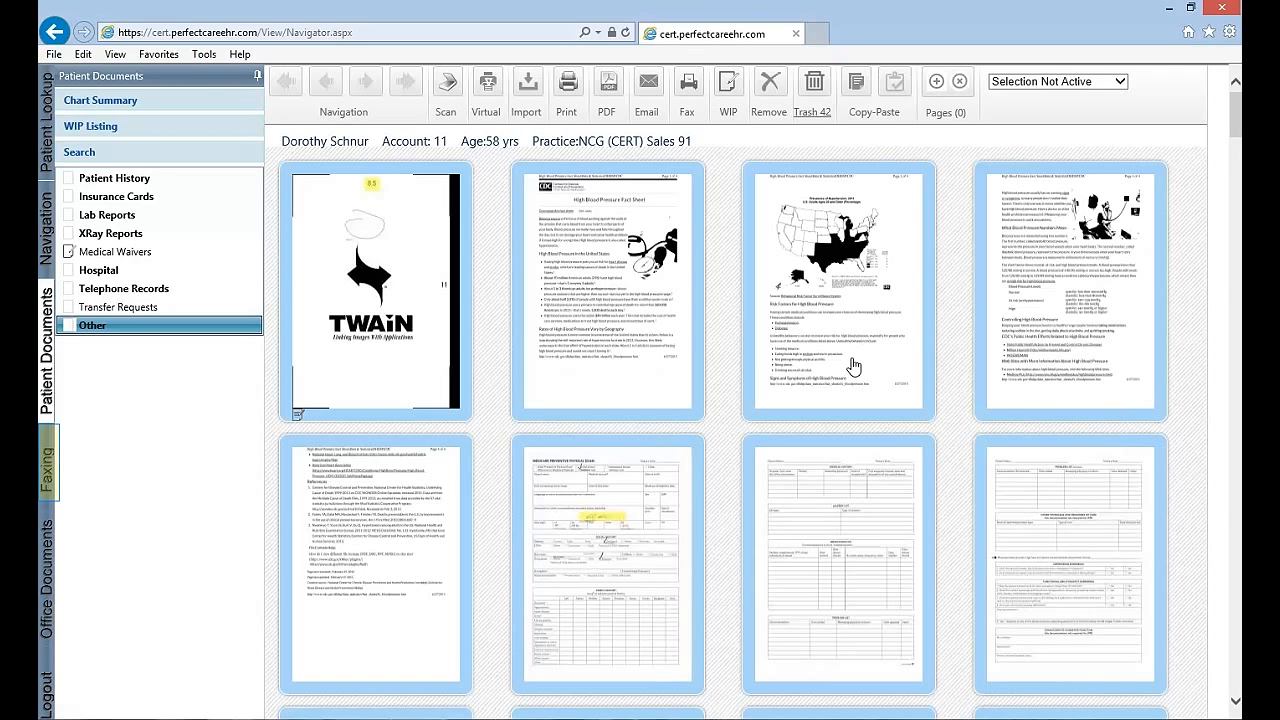
Open the outbound faxes and preview the ones dated 4/27/2015 and 5/1/2015
left_click(50, 485)
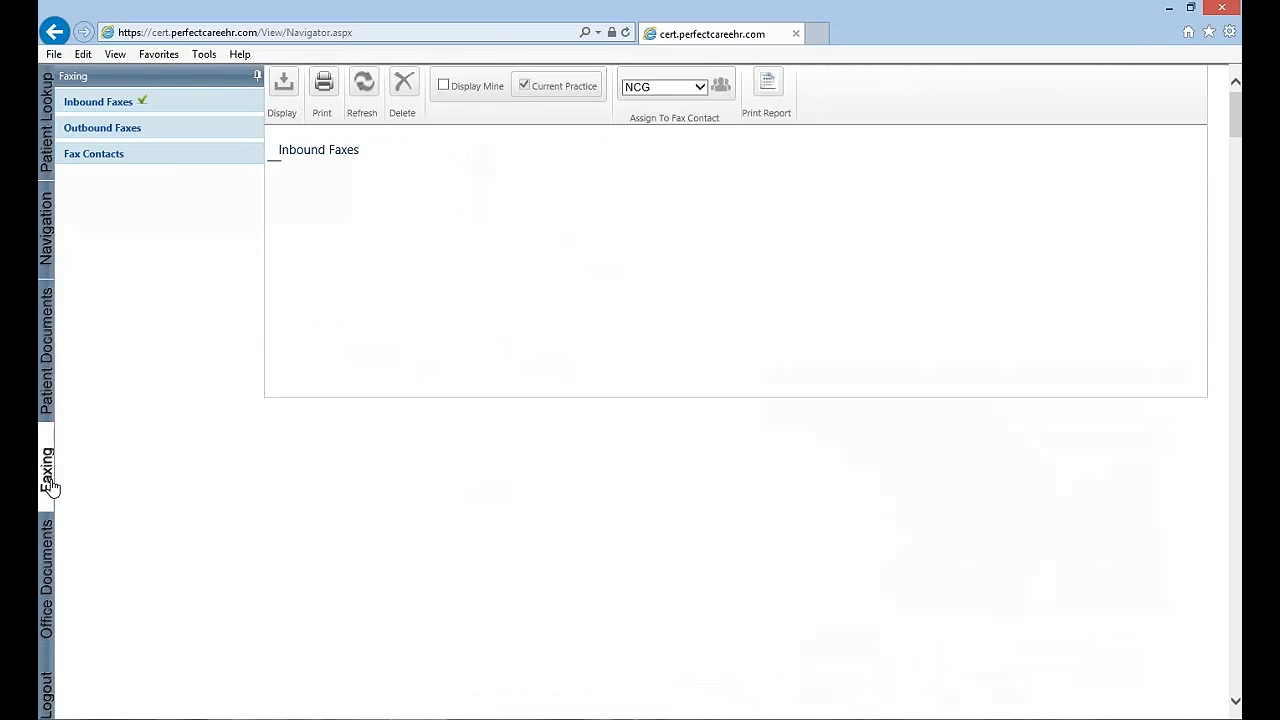
left_click(129, 136)
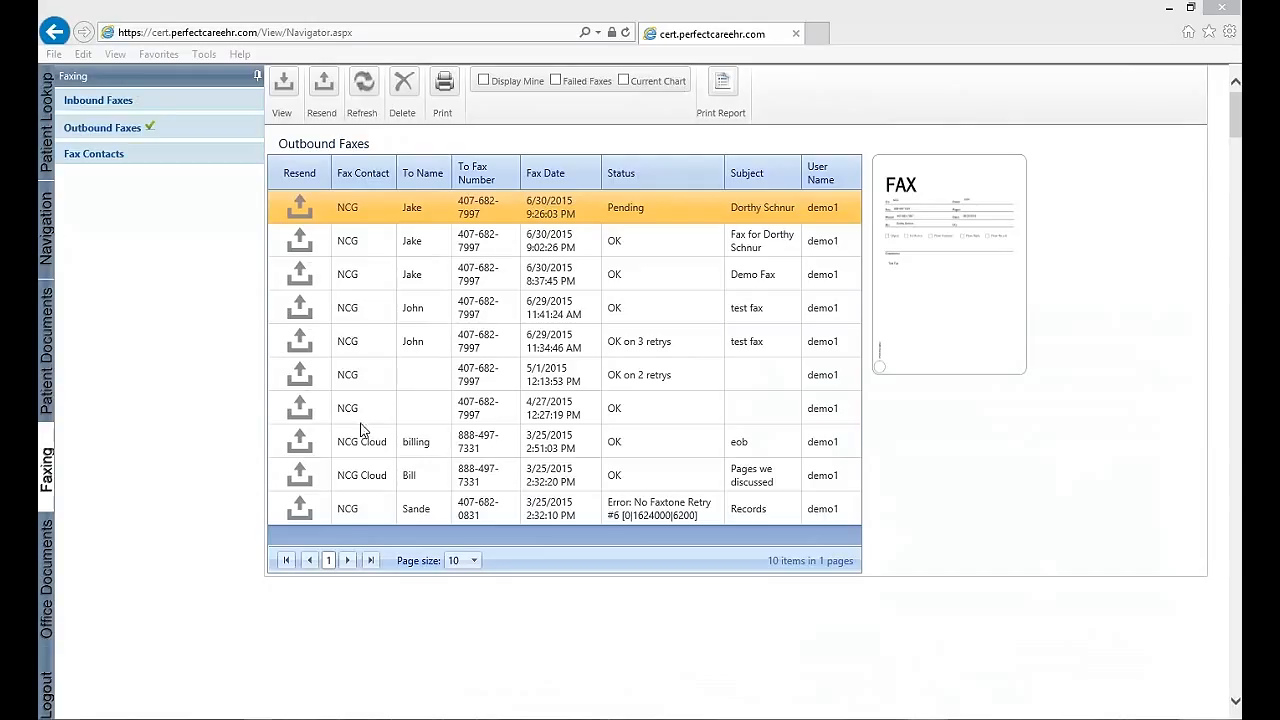
left_click(522, 398)
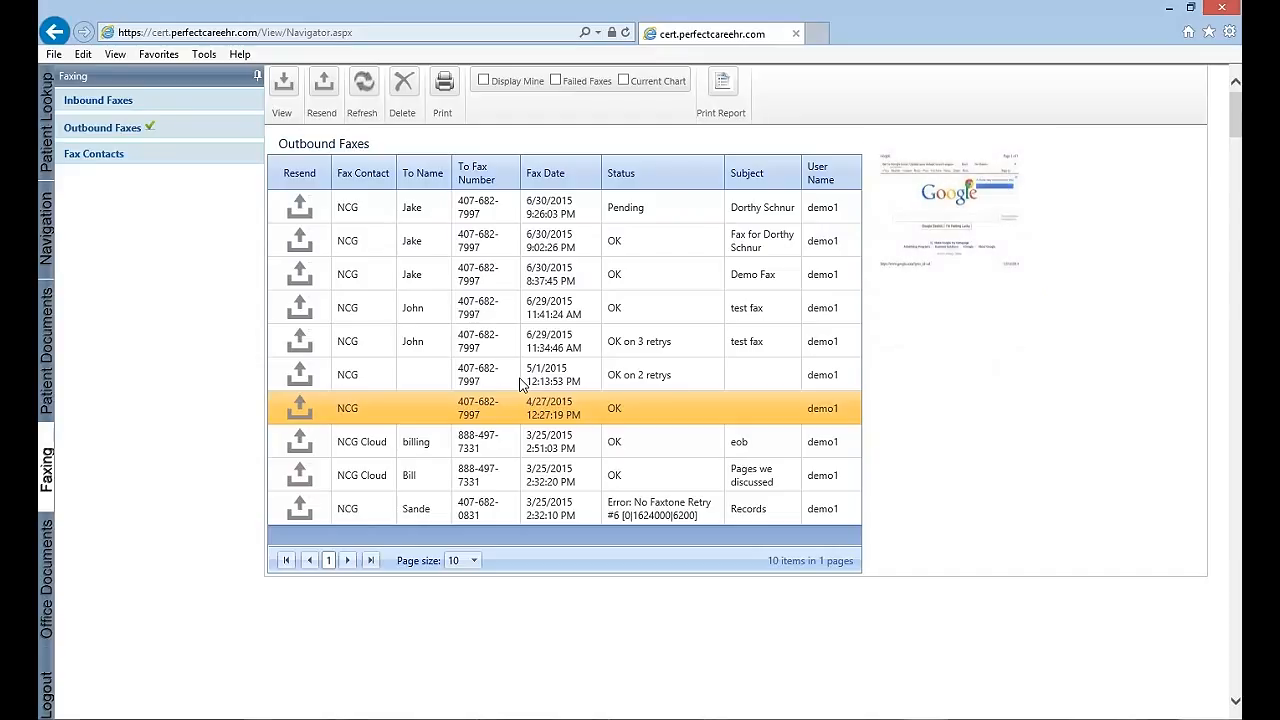
left_click(523, 380)
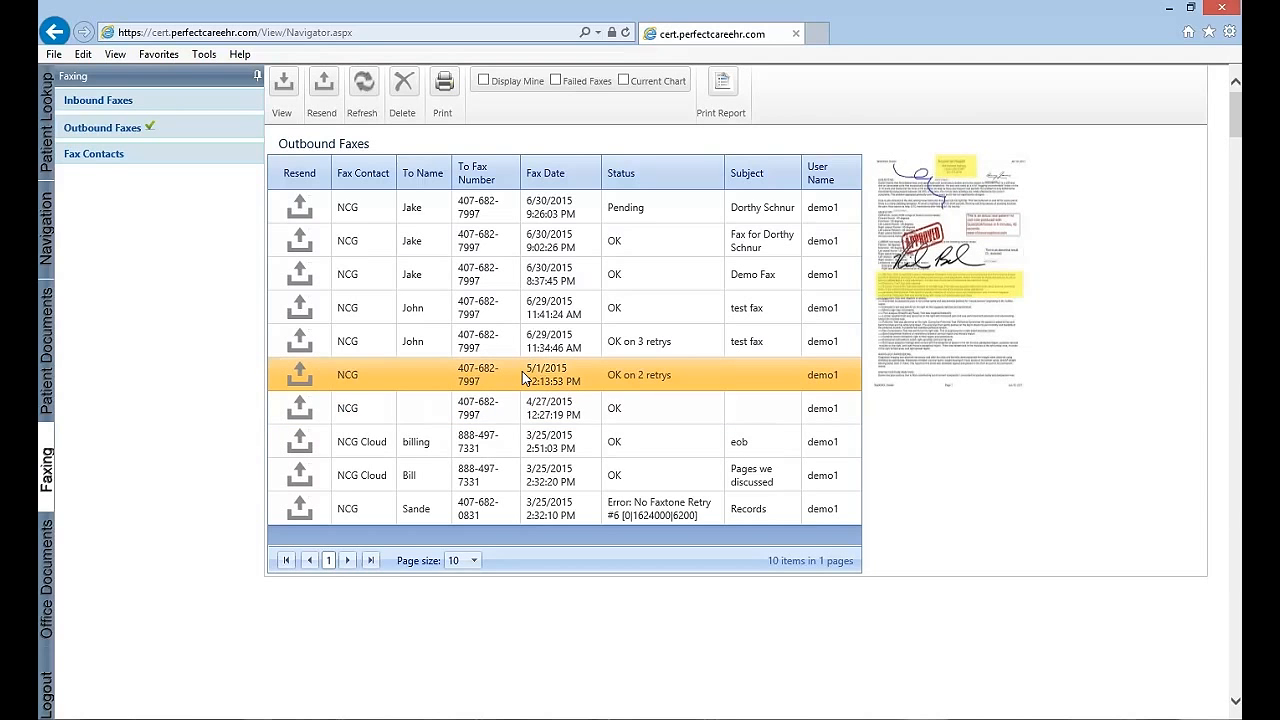
View the pages of the newest outbound fax and return to the outbound fax list
left_click(534, 216)
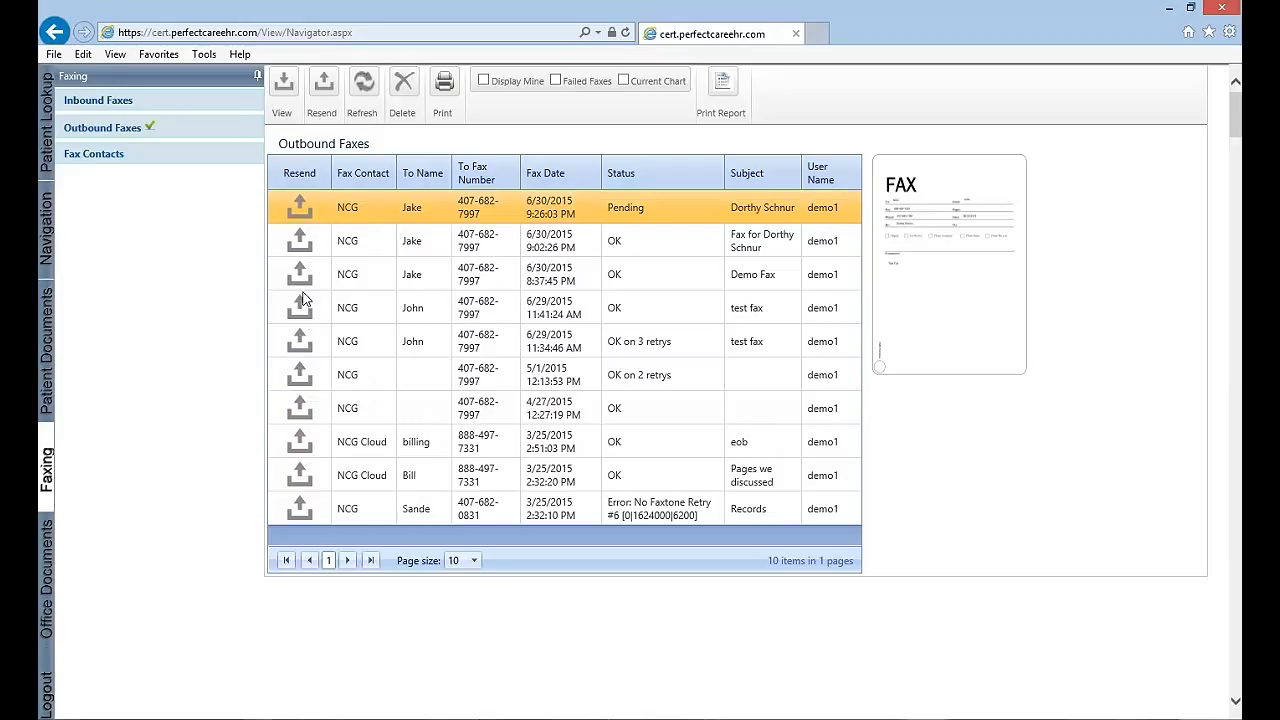
left_click(285, 92)
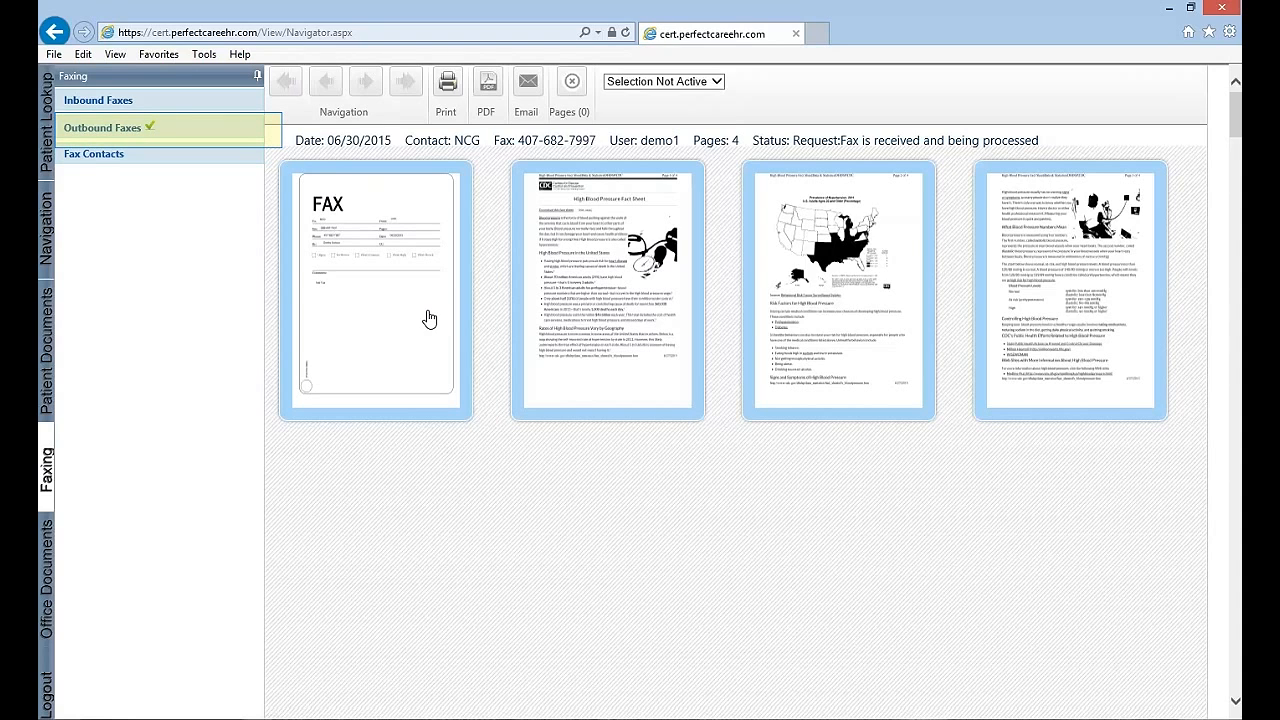
left_click(144, 134)
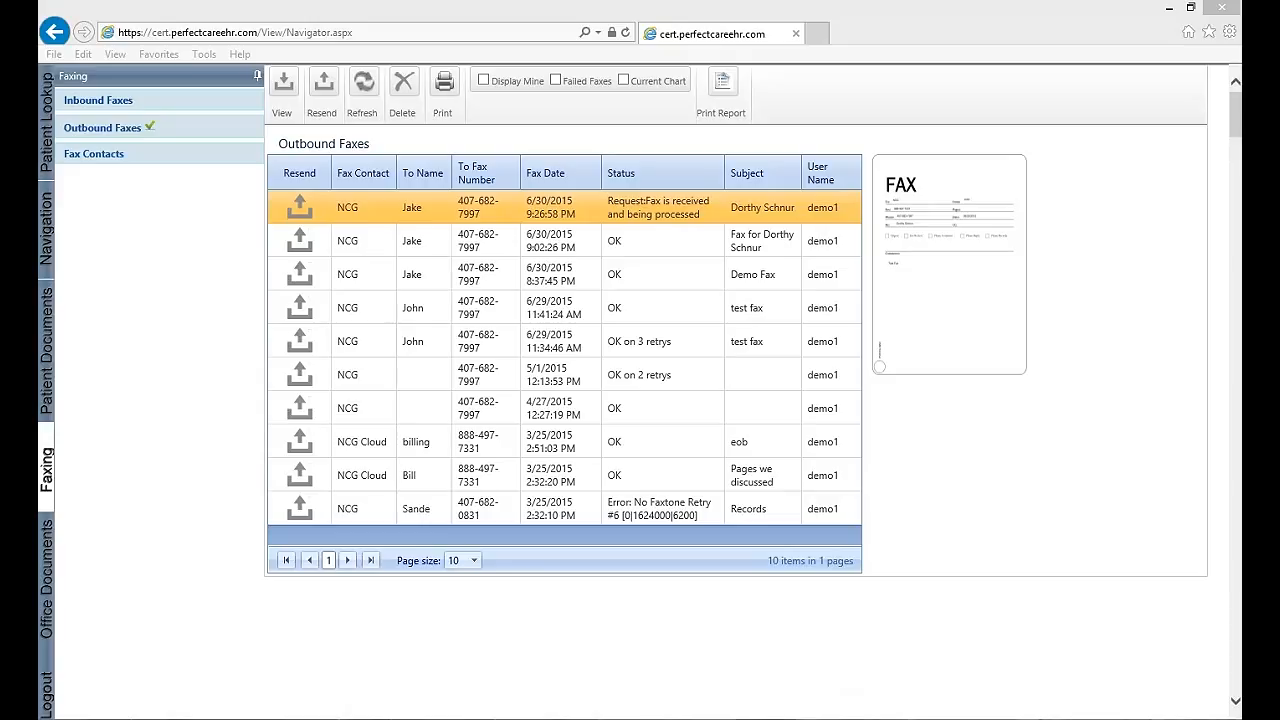
Revisit the patient's Other documents and switch to the list of inbound faxes
left_click(46, 348)
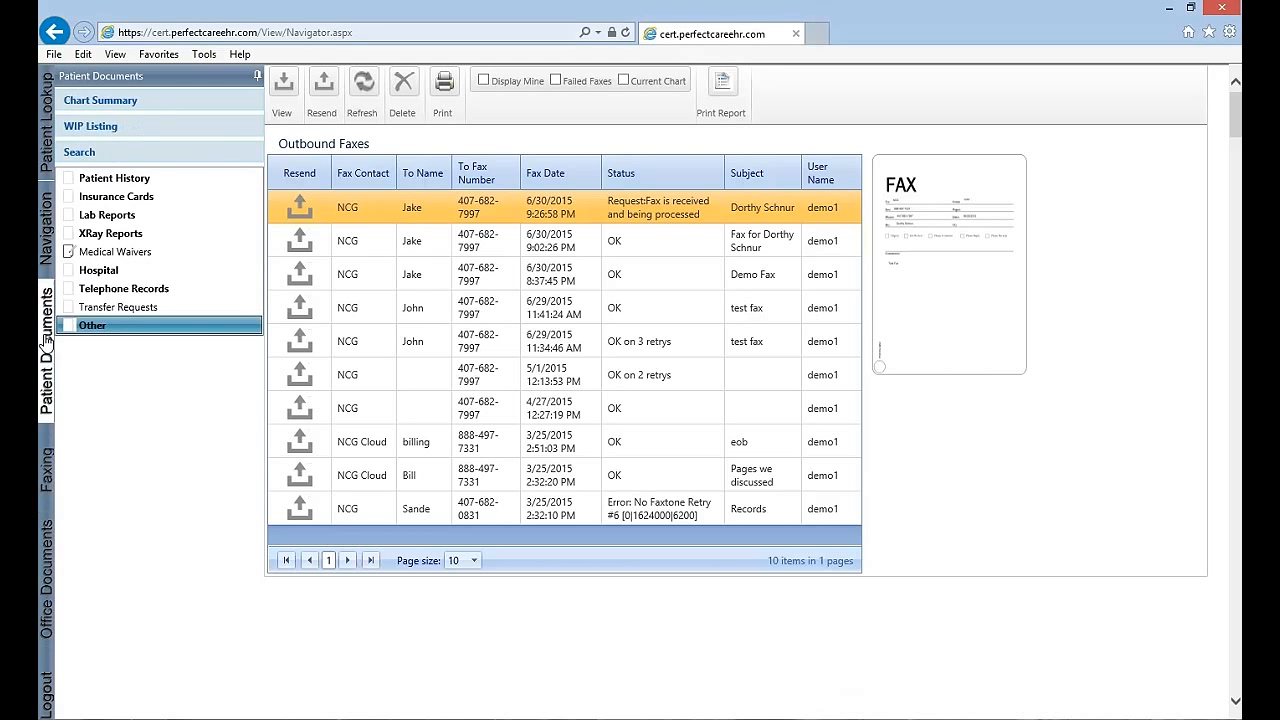
left_click(97, 328)
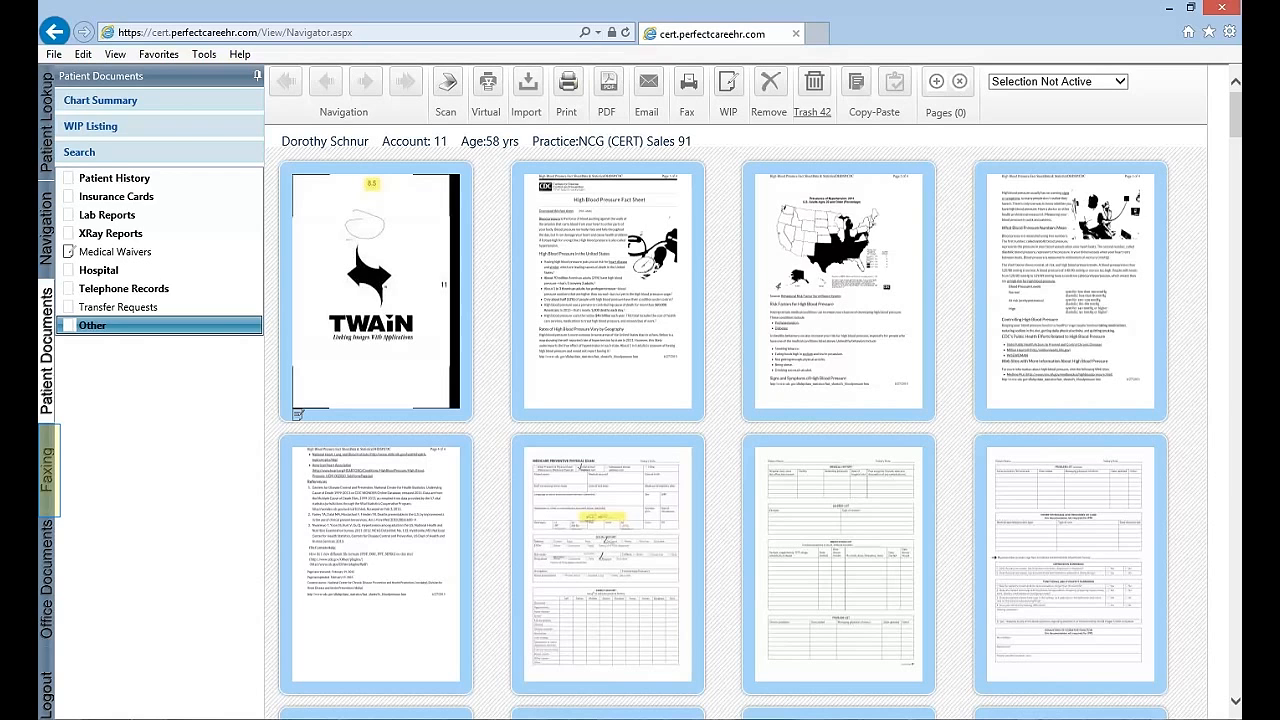
left_click(55, 505)
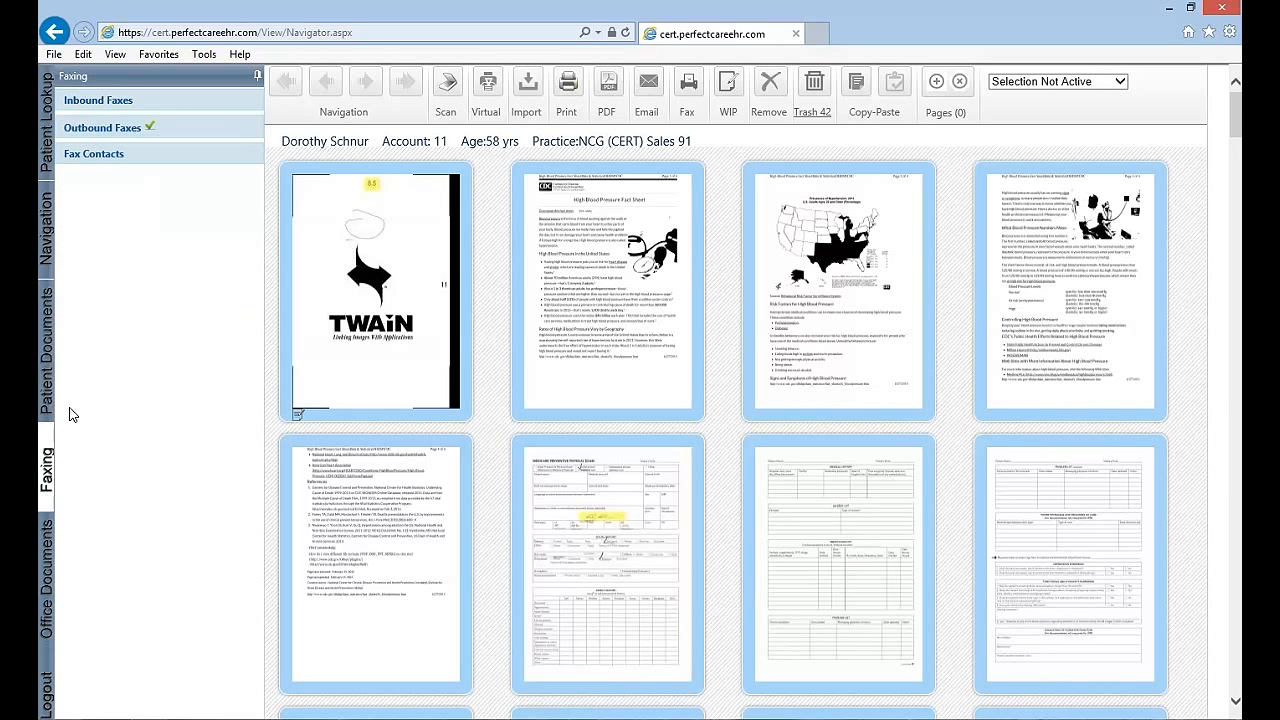
left_click(133, 104)
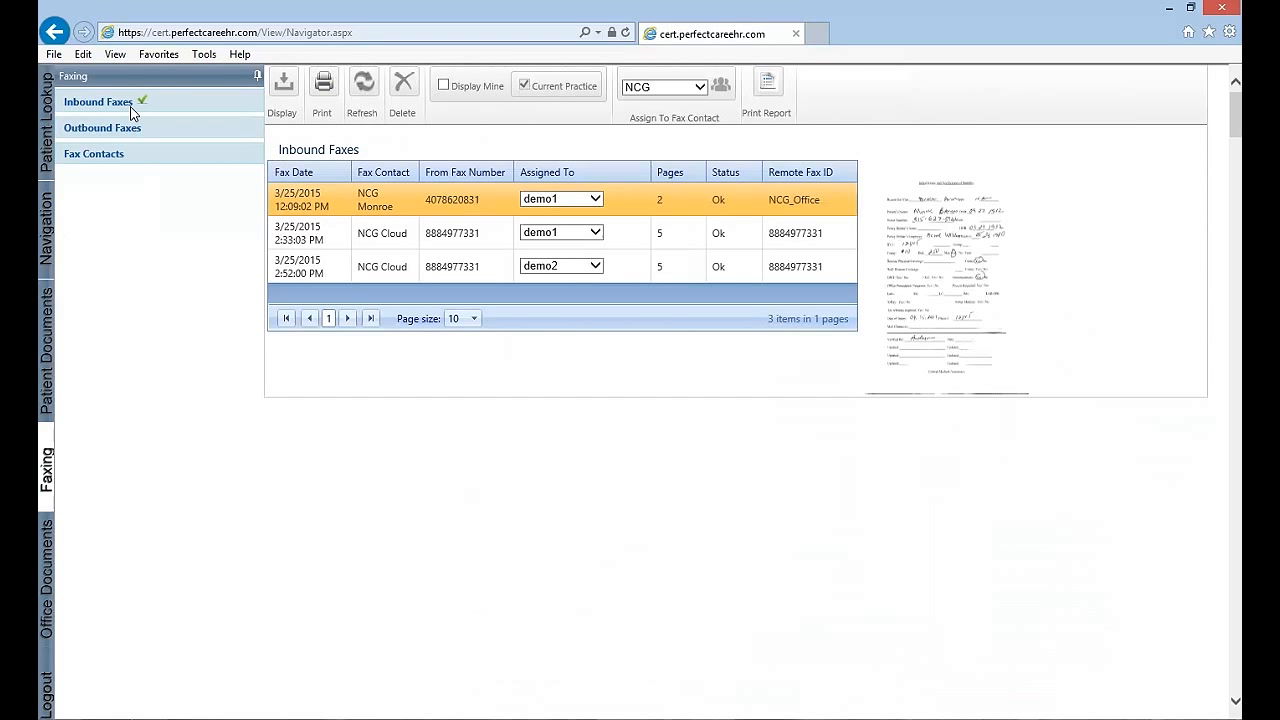
left_click(470, 718)
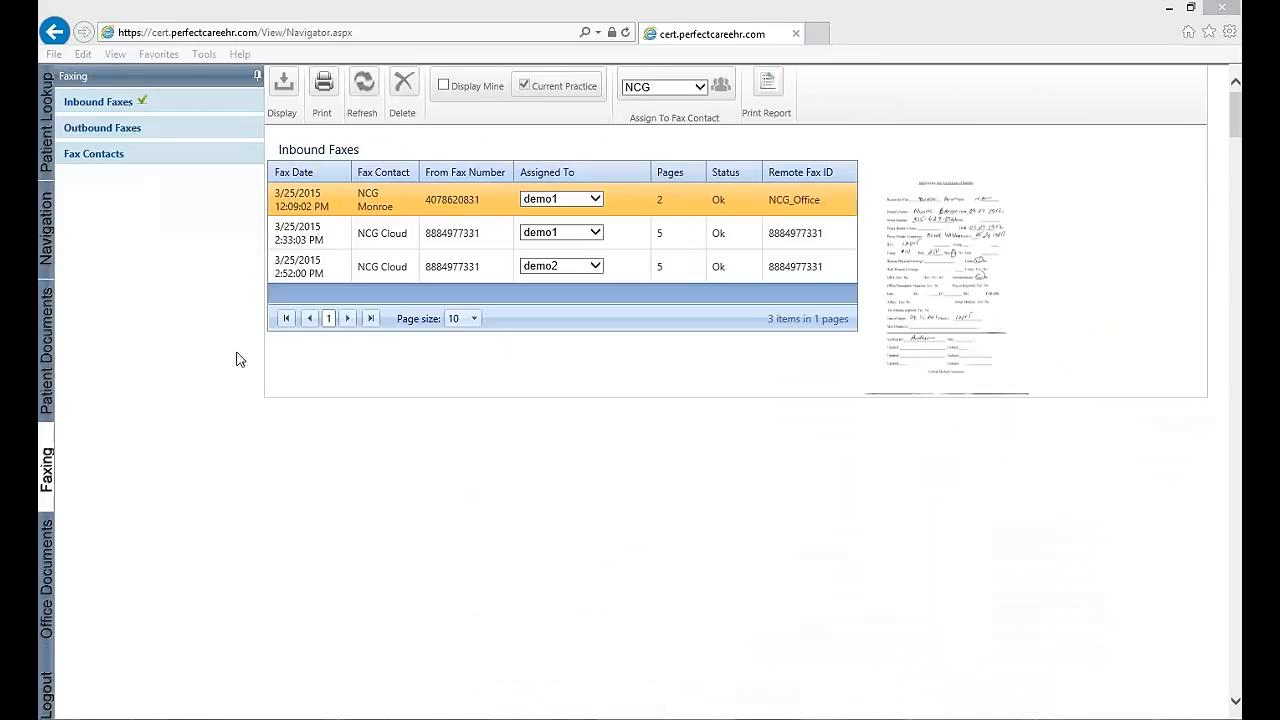
Display the NCG Cloud inbound fax dated 3/25/2015 2:52:00 PM and open its second page
left_click(458, 265)
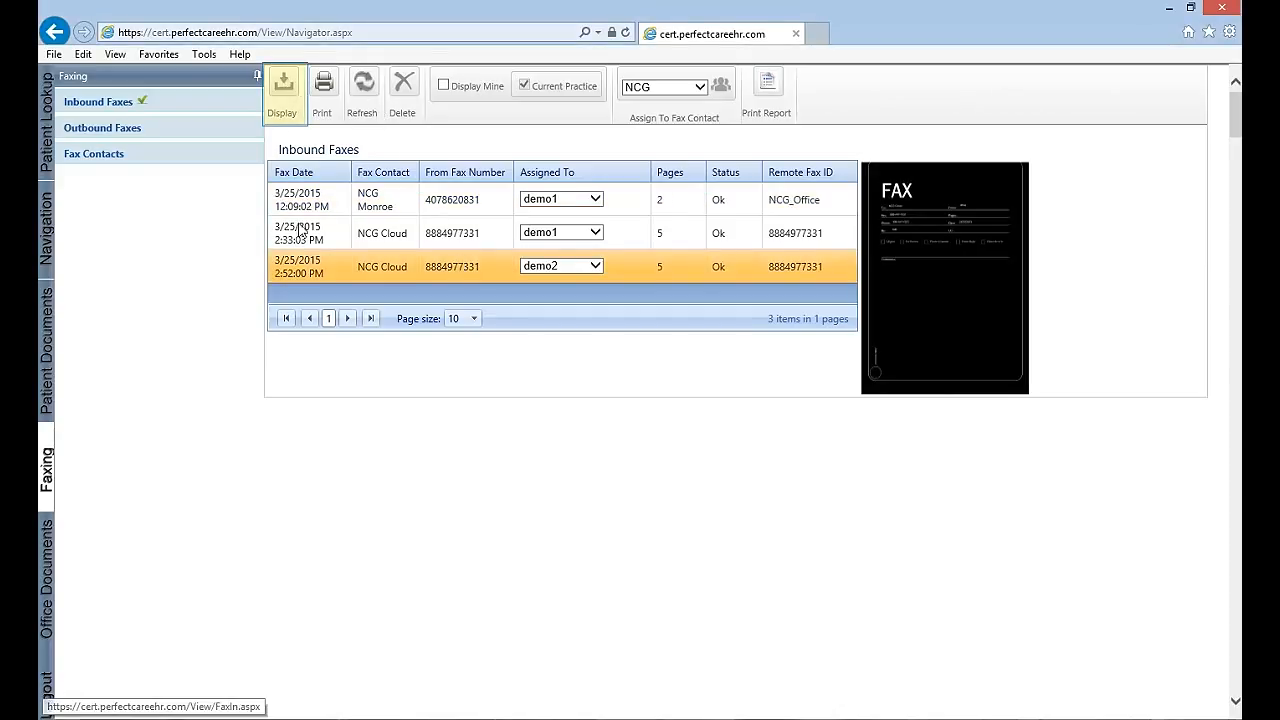
left_click(390, 220)
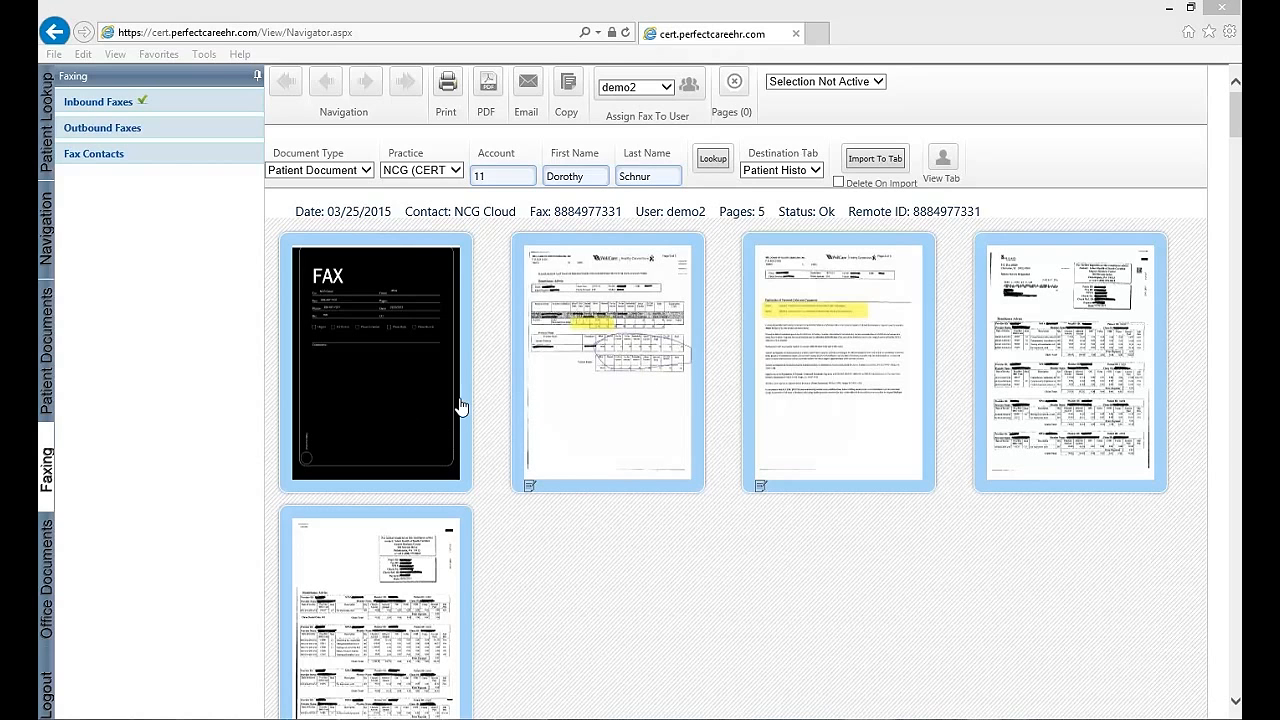
left_click(620, 383)
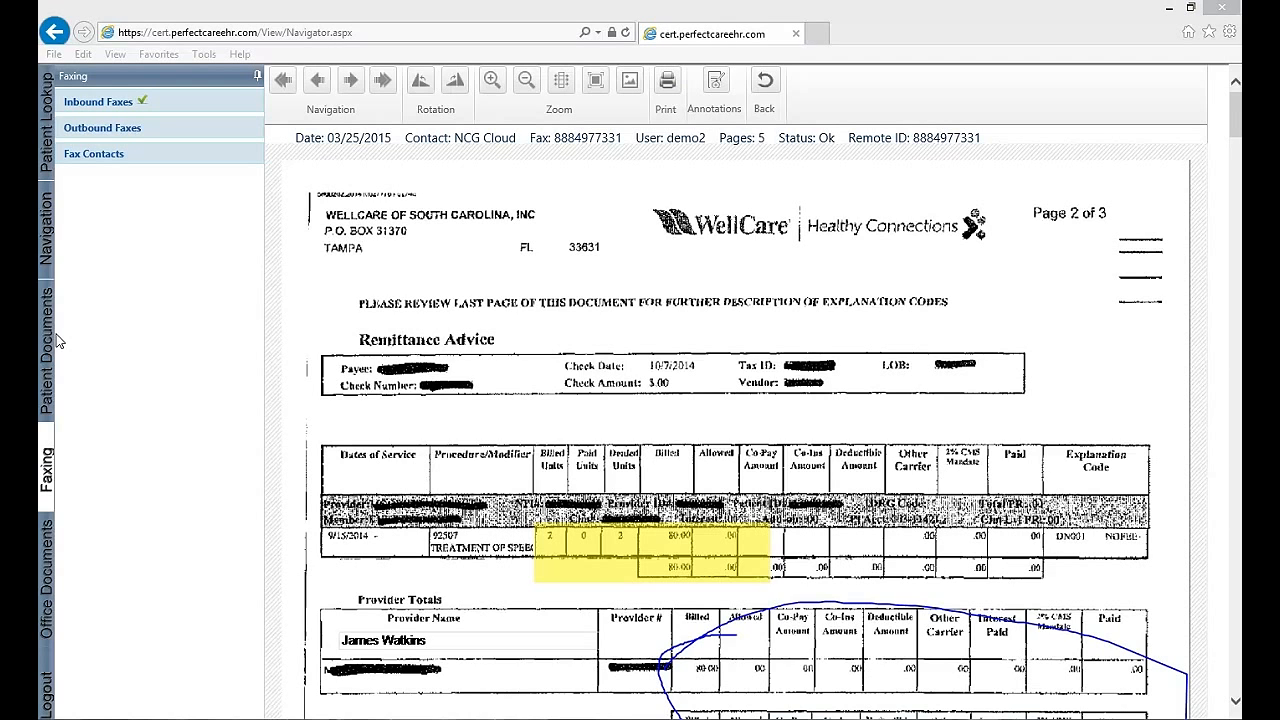
Burn the annotations into the fax page and rotate it clockwise until it is upright again
left_click(456, 83)
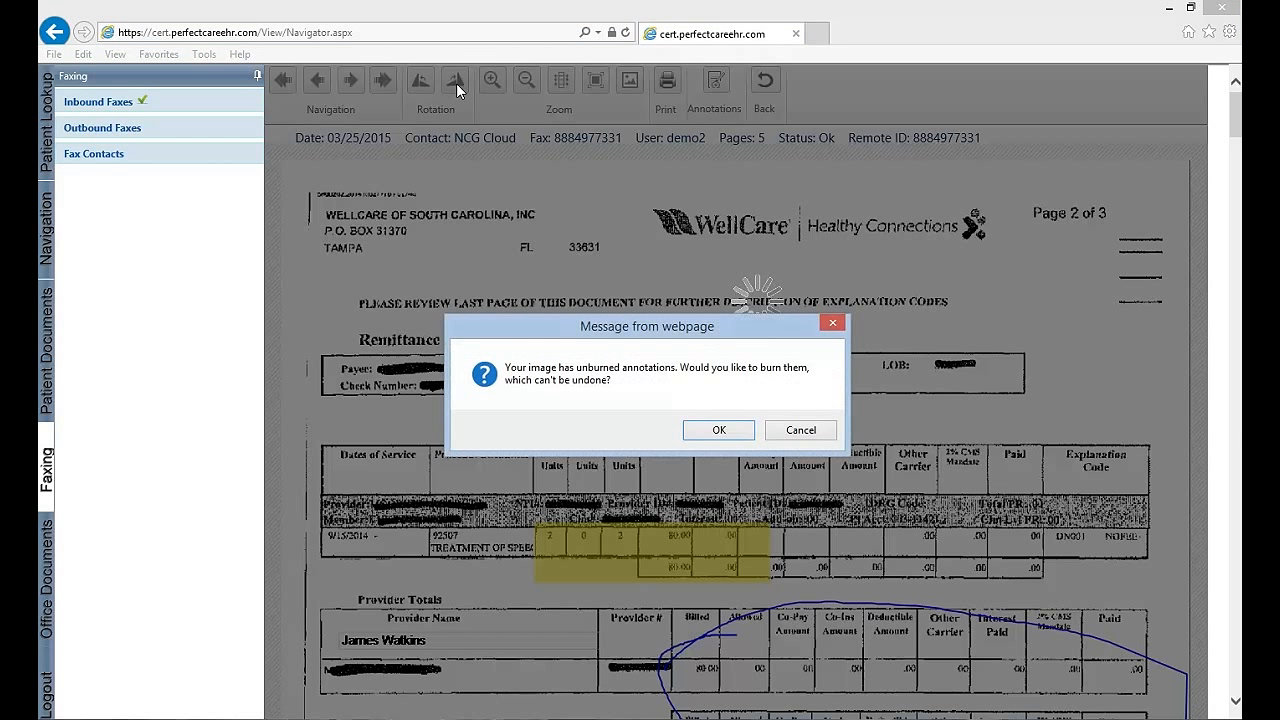
left_click(733, 436)
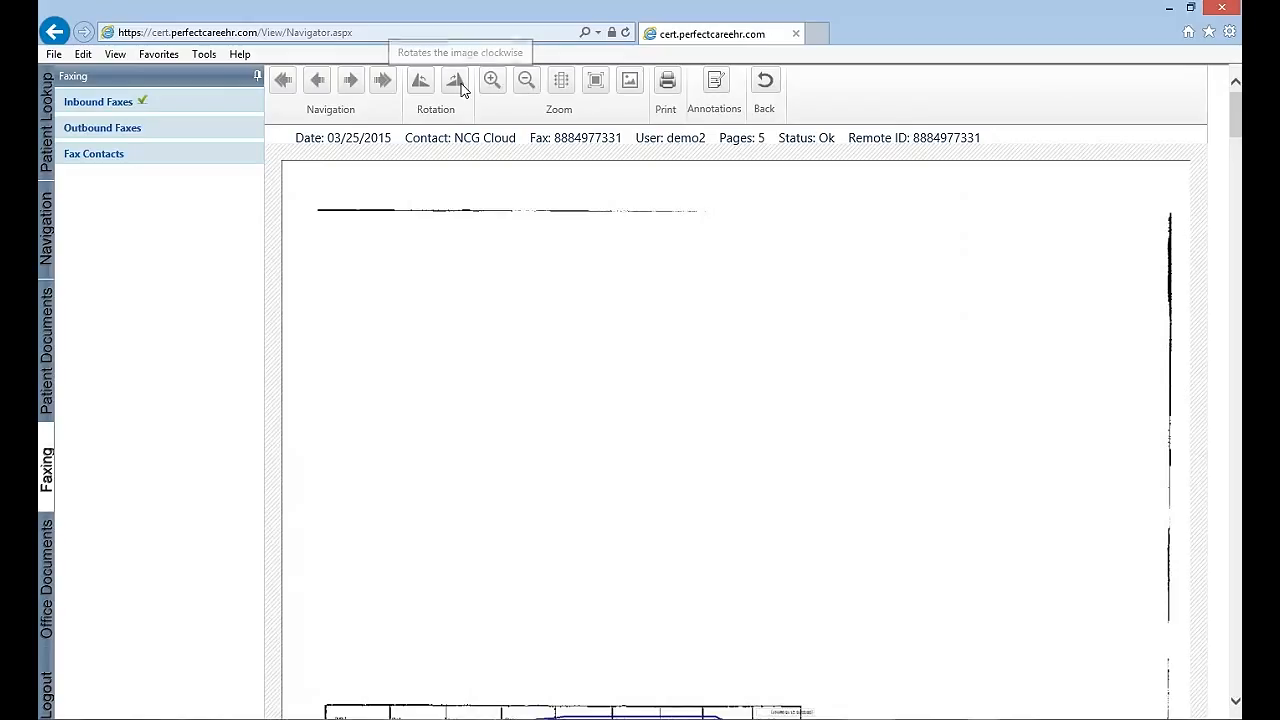
left_click(458, 88)
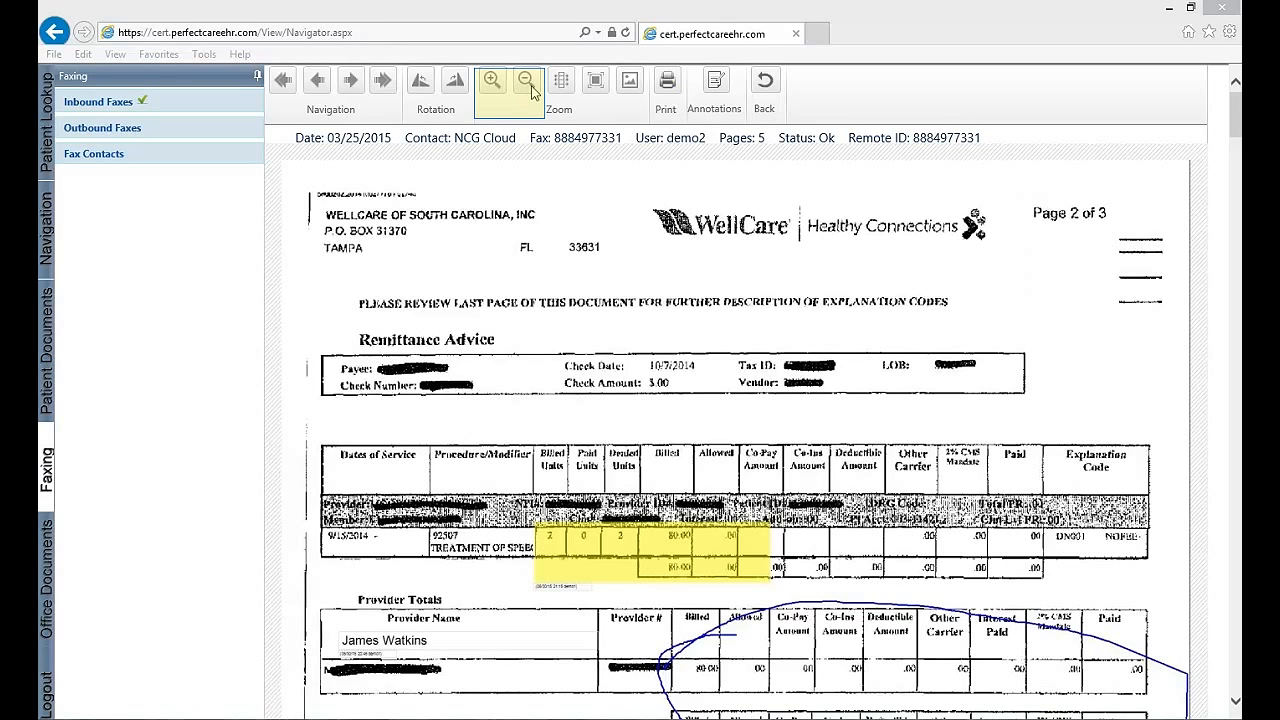
Zoom the fax page in and out, magnify a marked area, and fit the page to the viewer
left_click(493, 82)
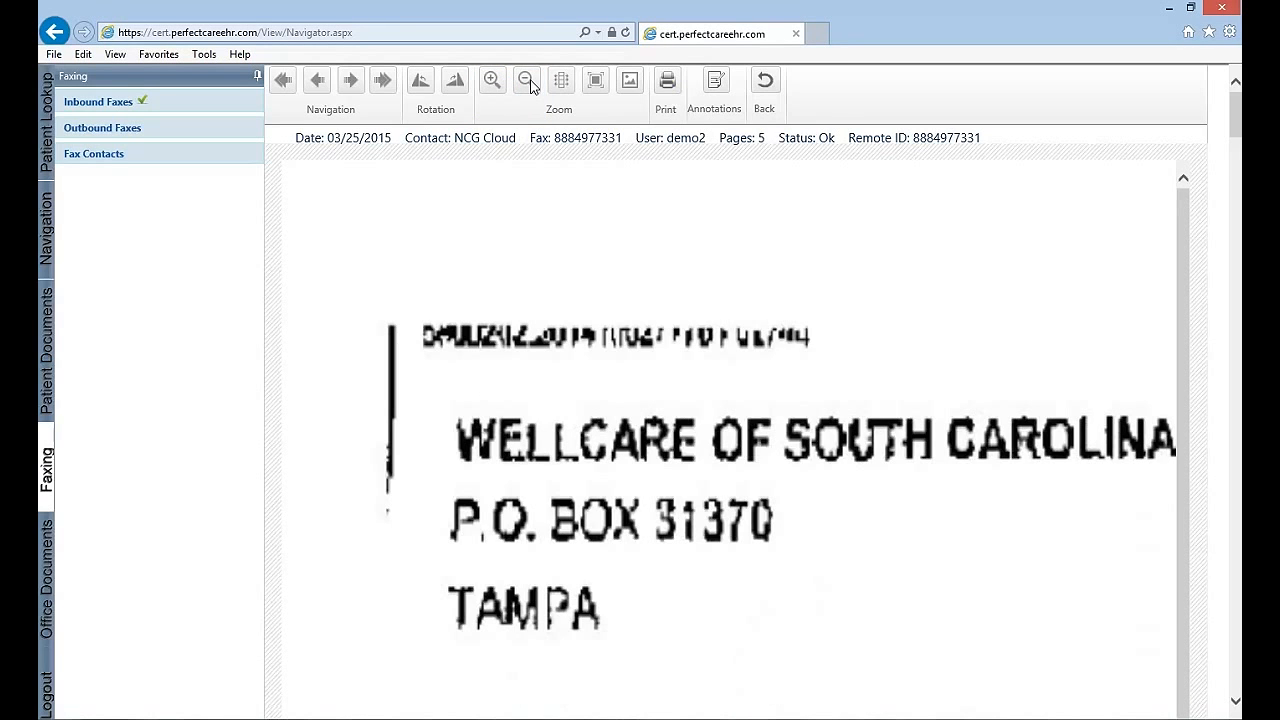
left_click(527, 82)
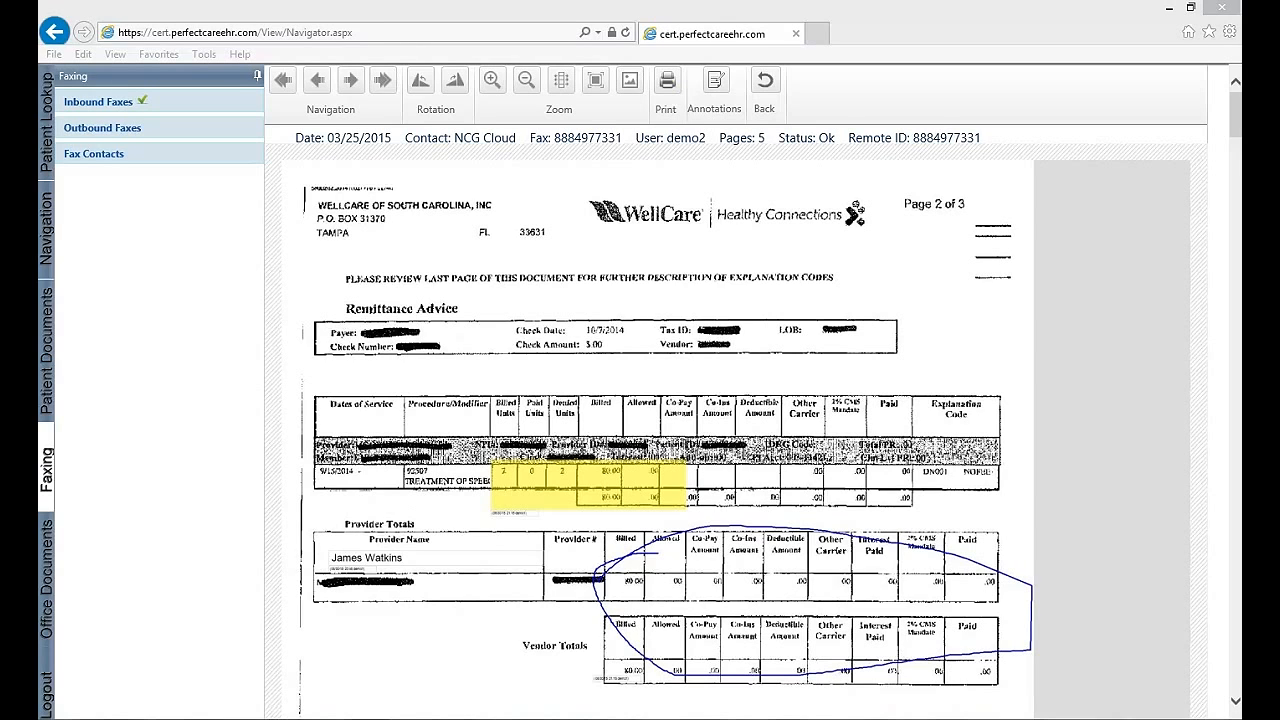
left_click(630, 82)
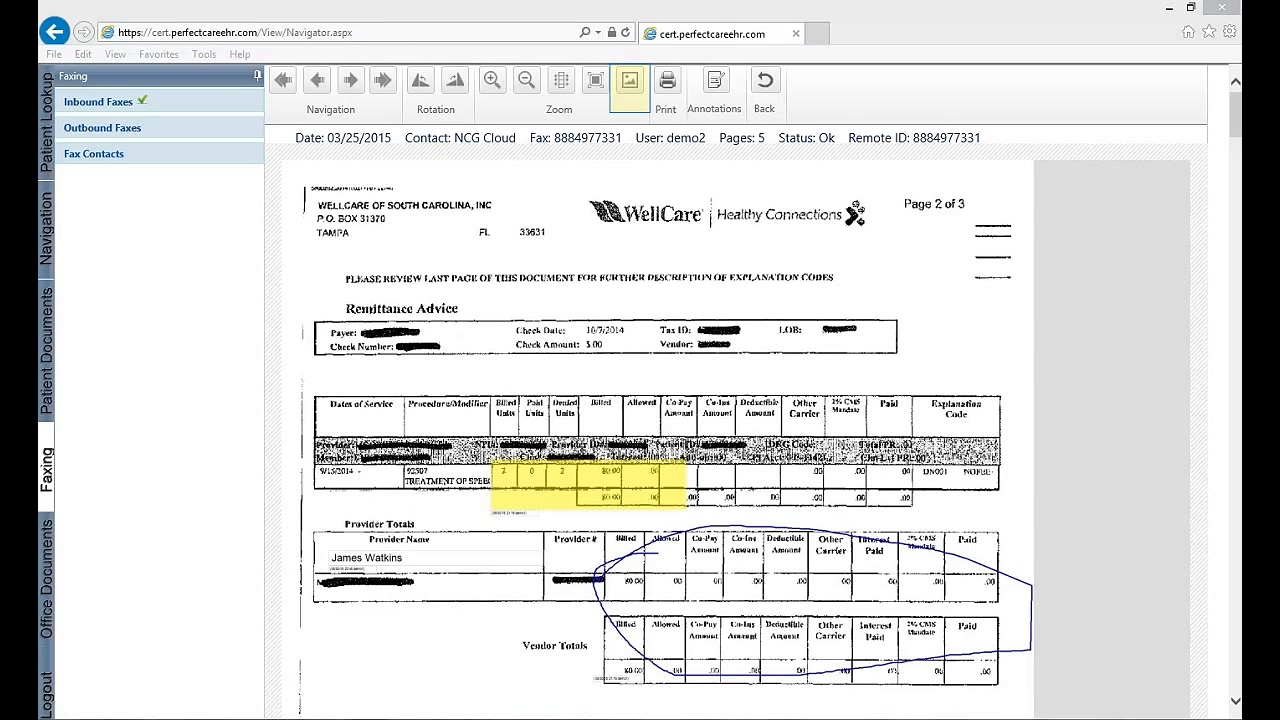
left_click(629, 84)
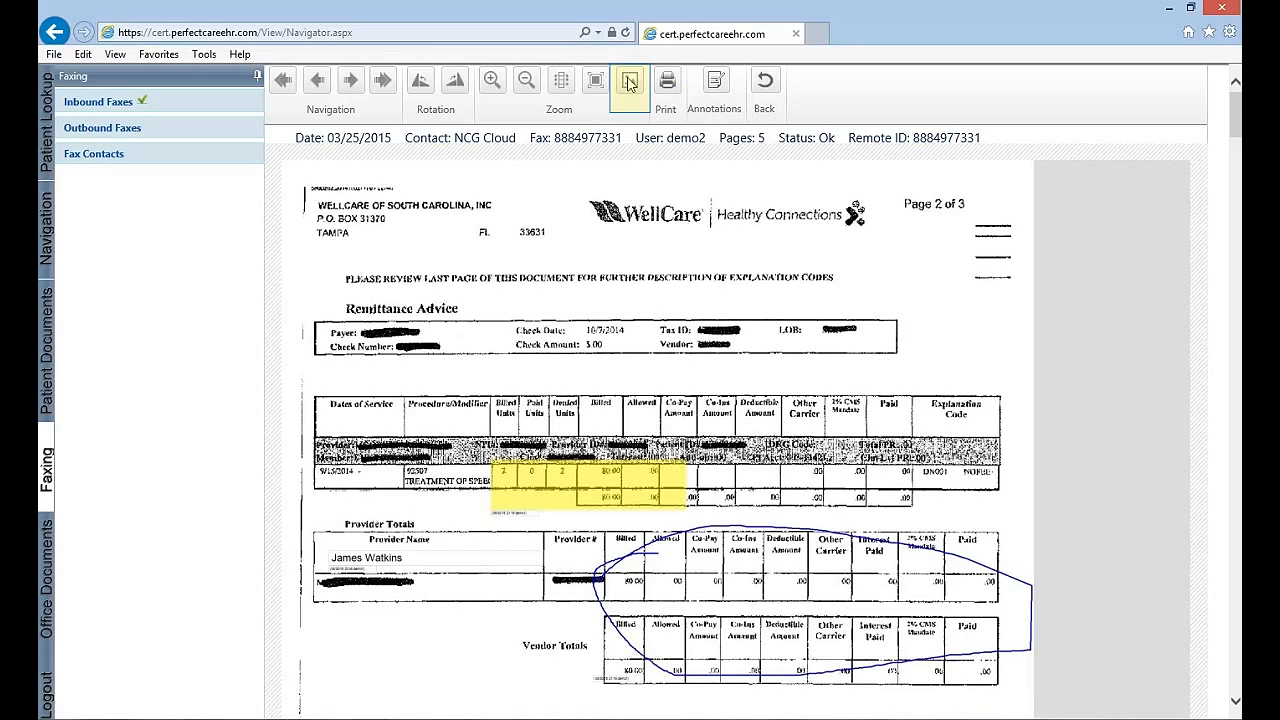
left_click_drag(651, 443, 887, 416)
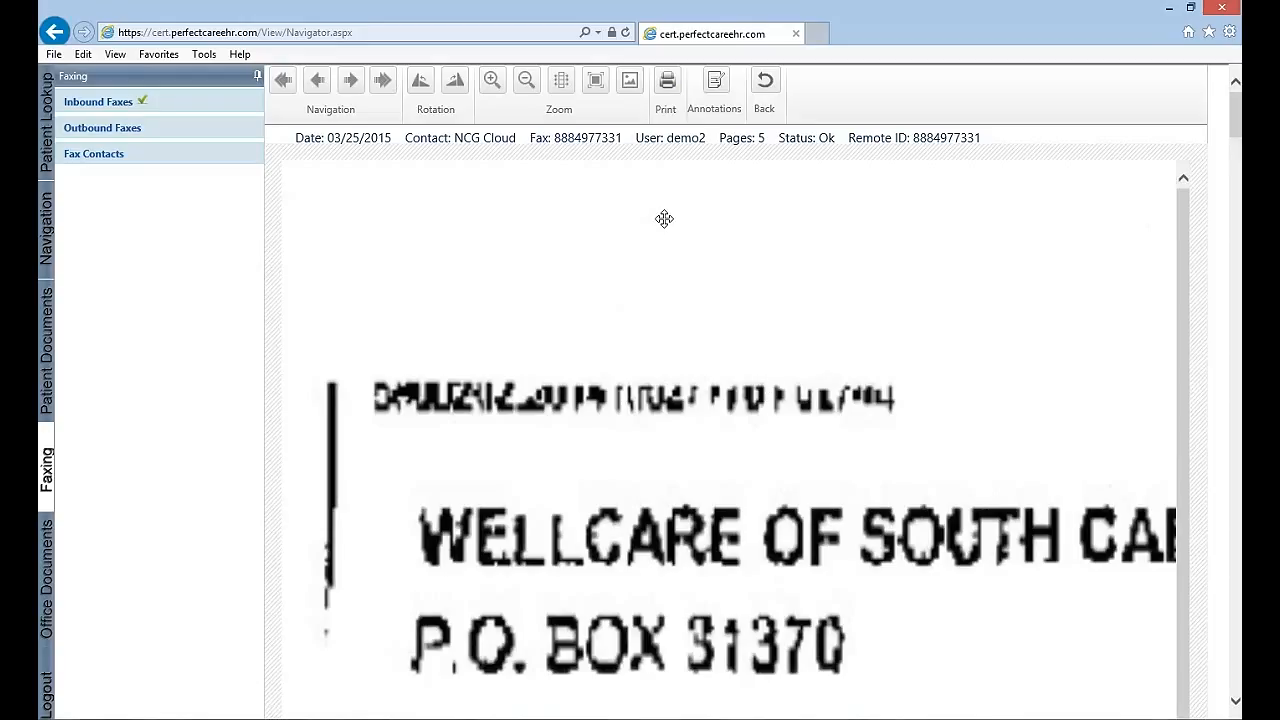
left_click(595, 85)
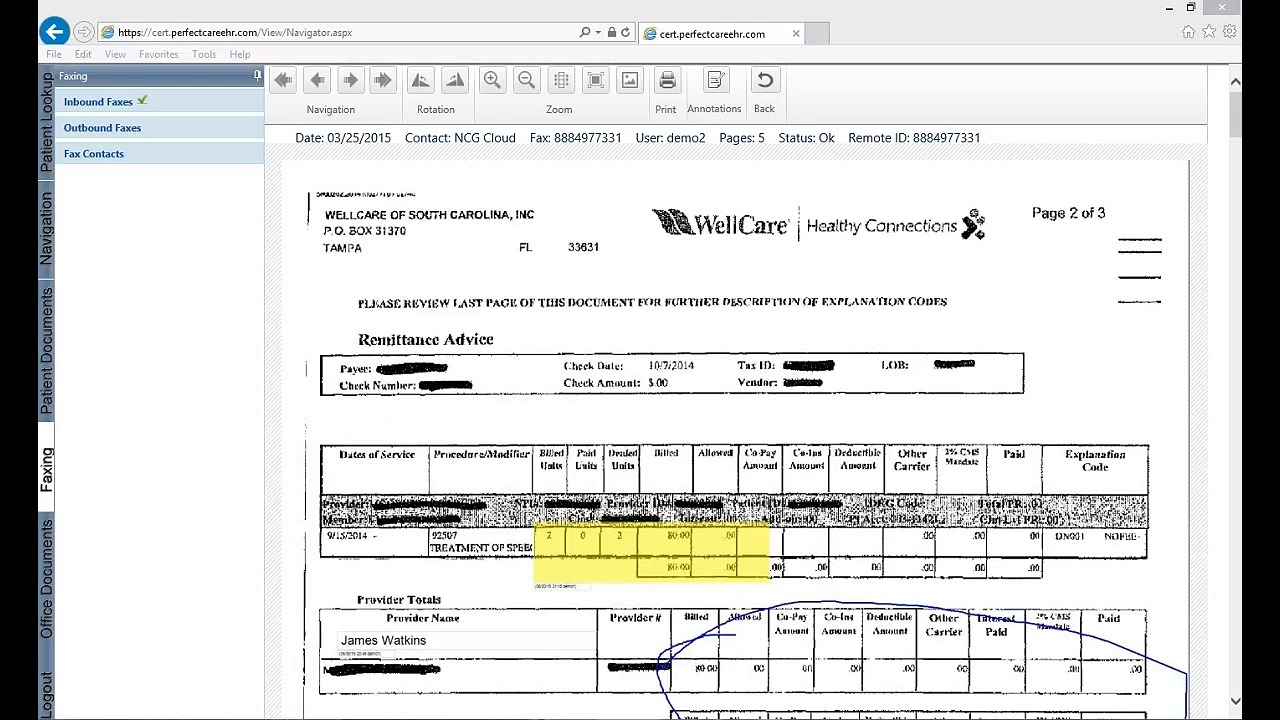
Save the page changes while advancing to the following fax pages, and return to the page thumbnails
left_click(352, 86)
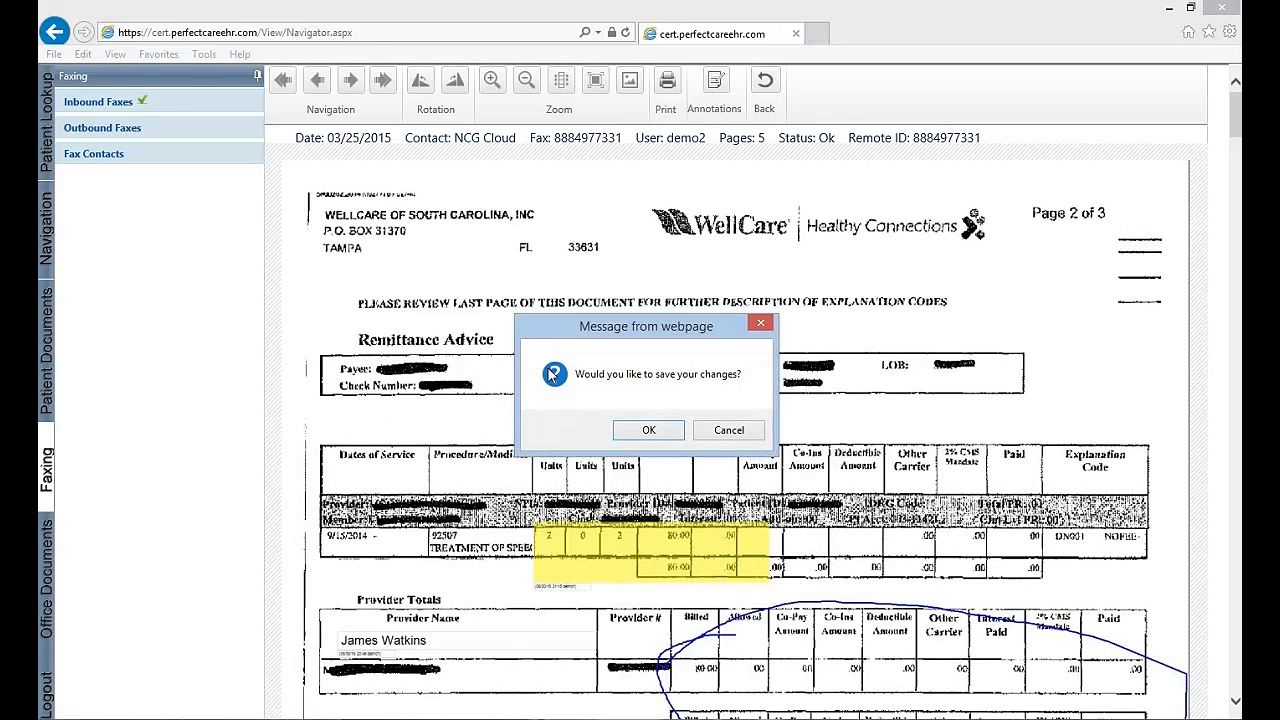
left_click(668, 436)
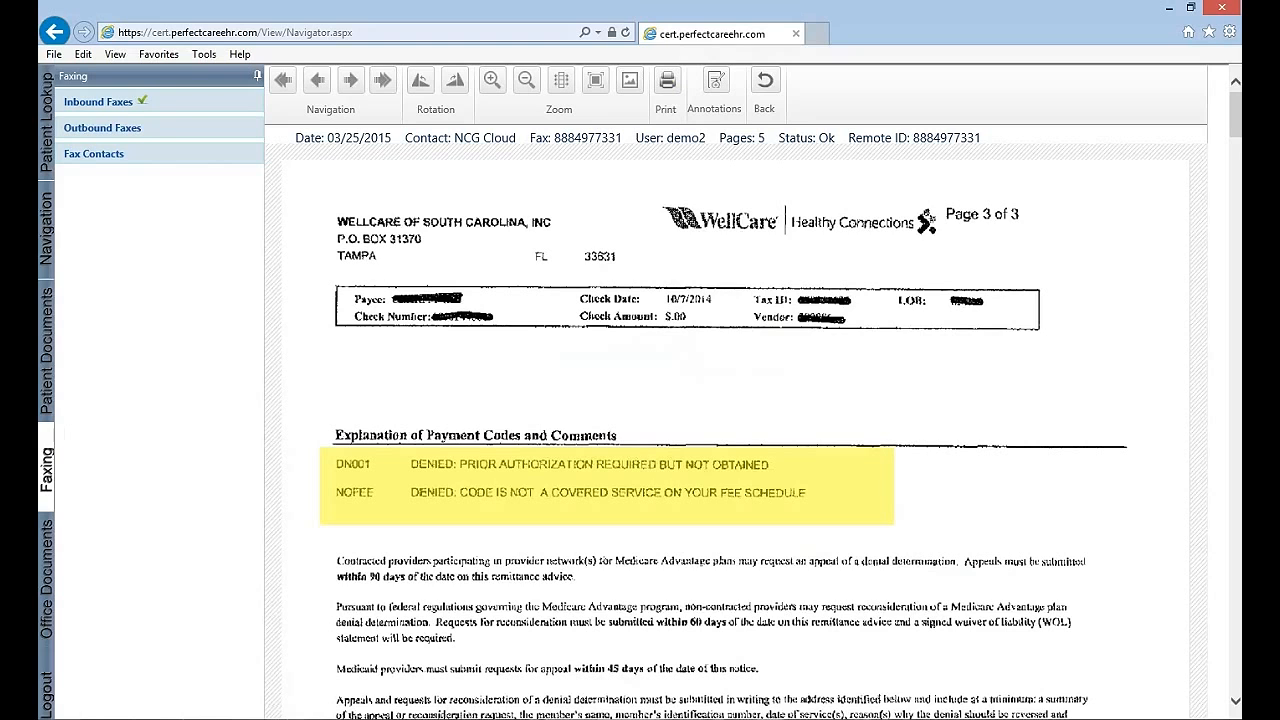
left_click(356, 84)
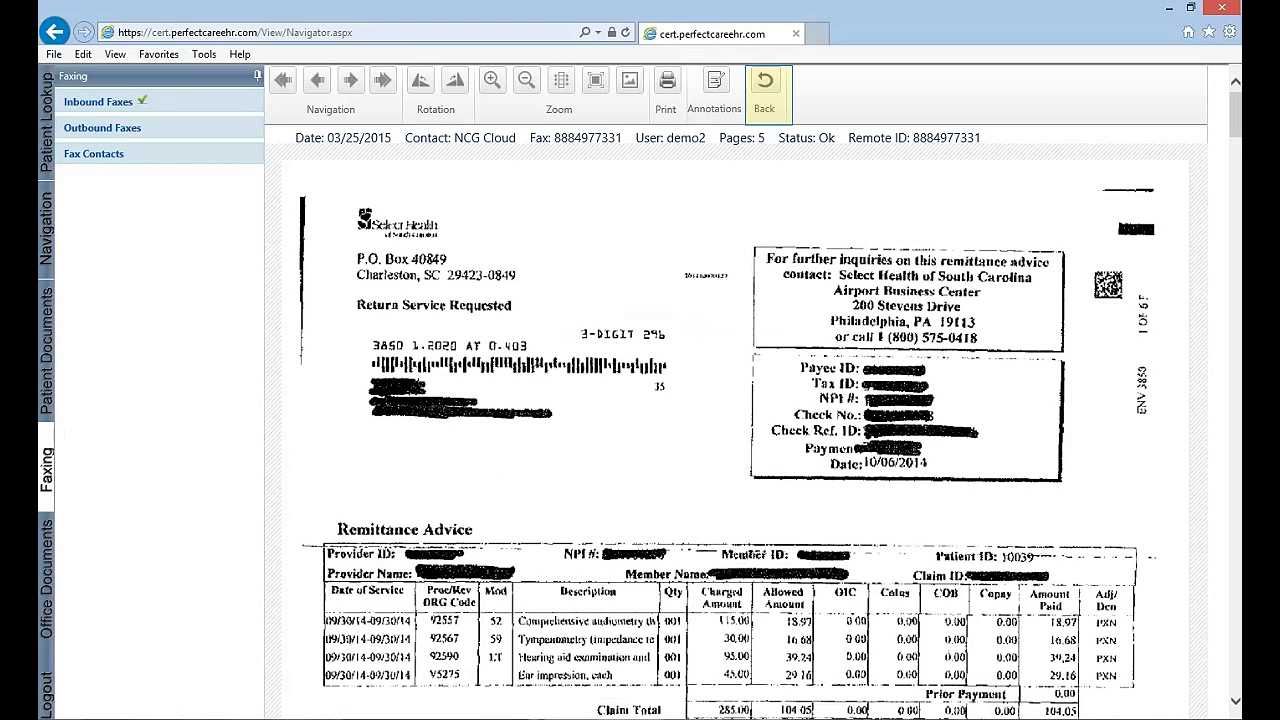
left_click(764, 88)
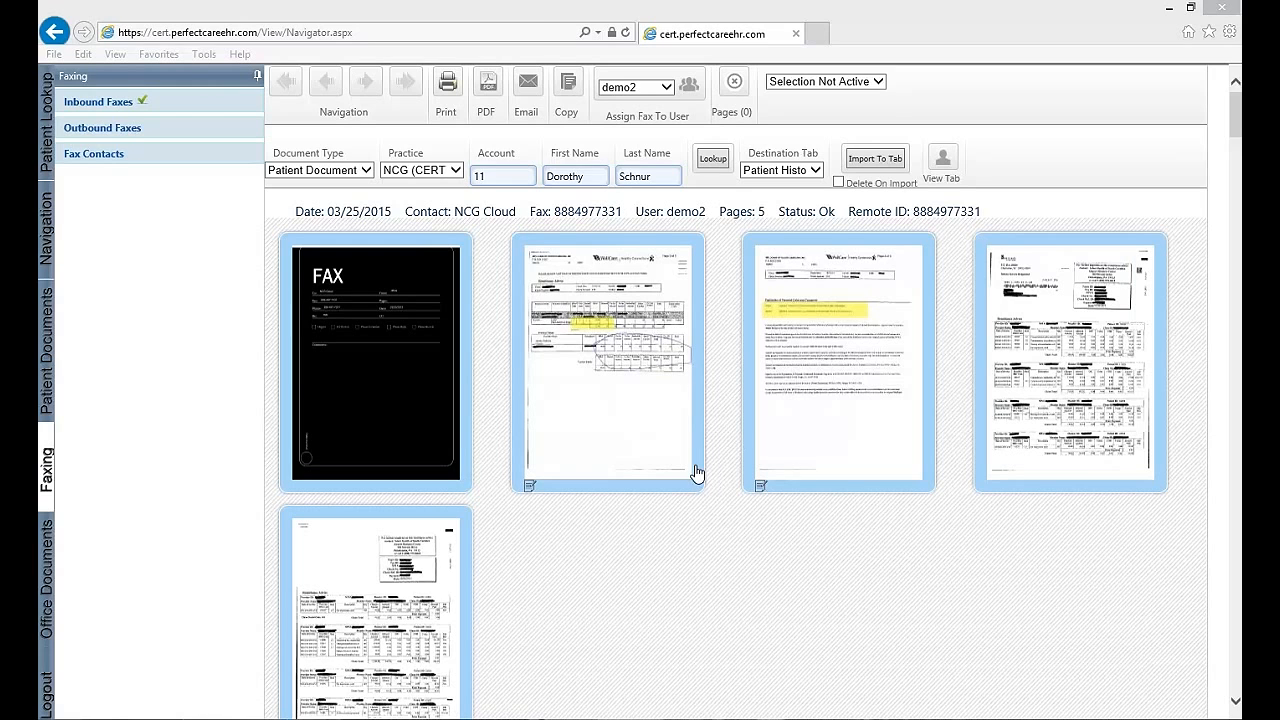
left_click(833, 336)
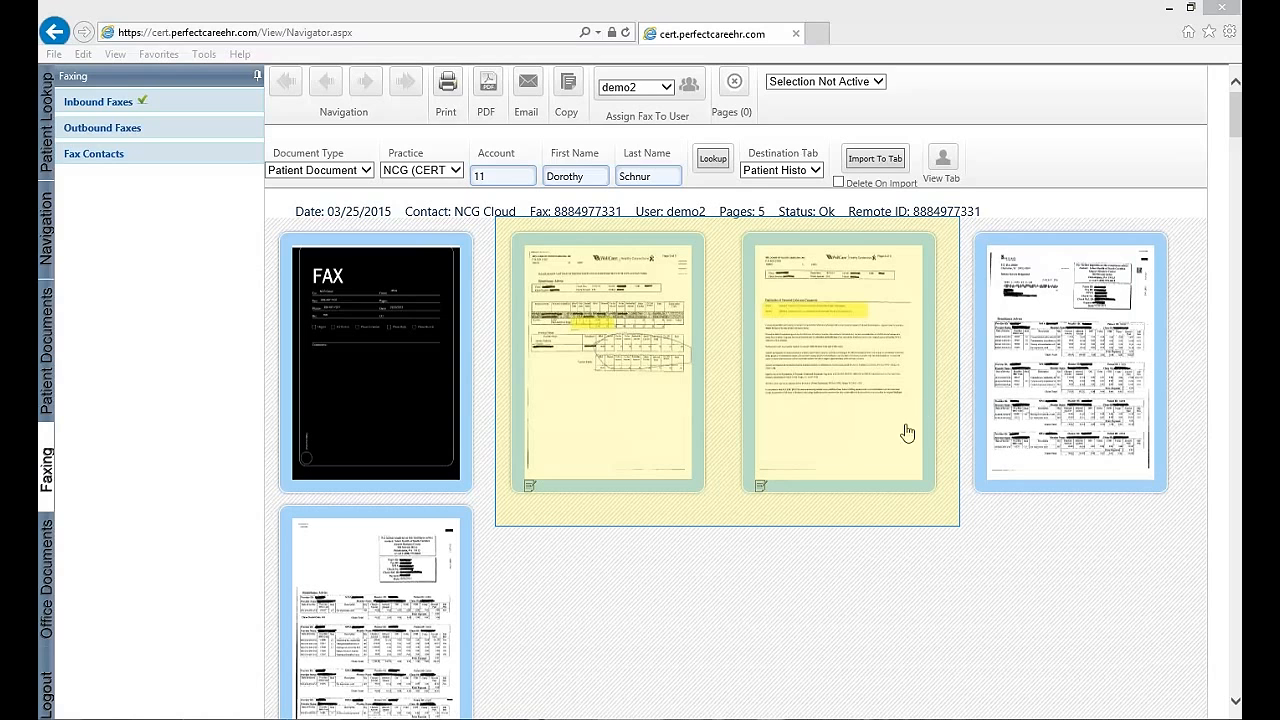
left_click(813, 320)
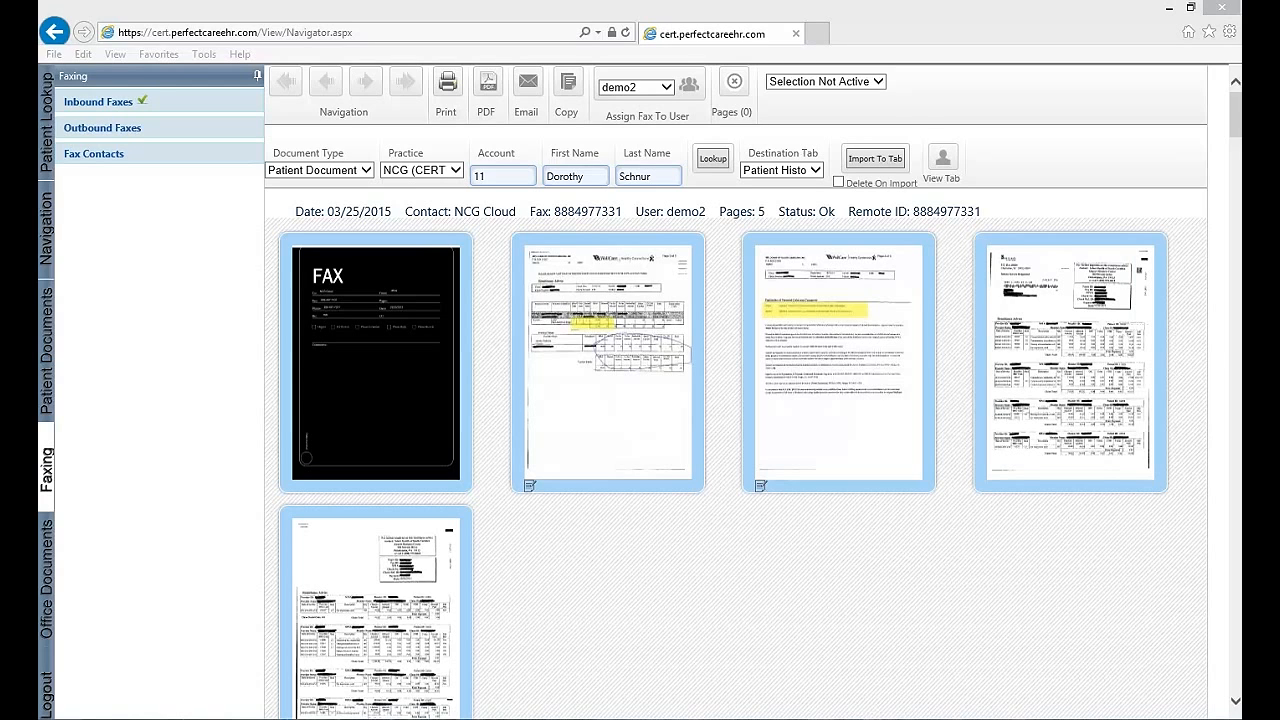
Choose Patient Document as the document type and clear the account, first name and last name
left_click(366, 170)
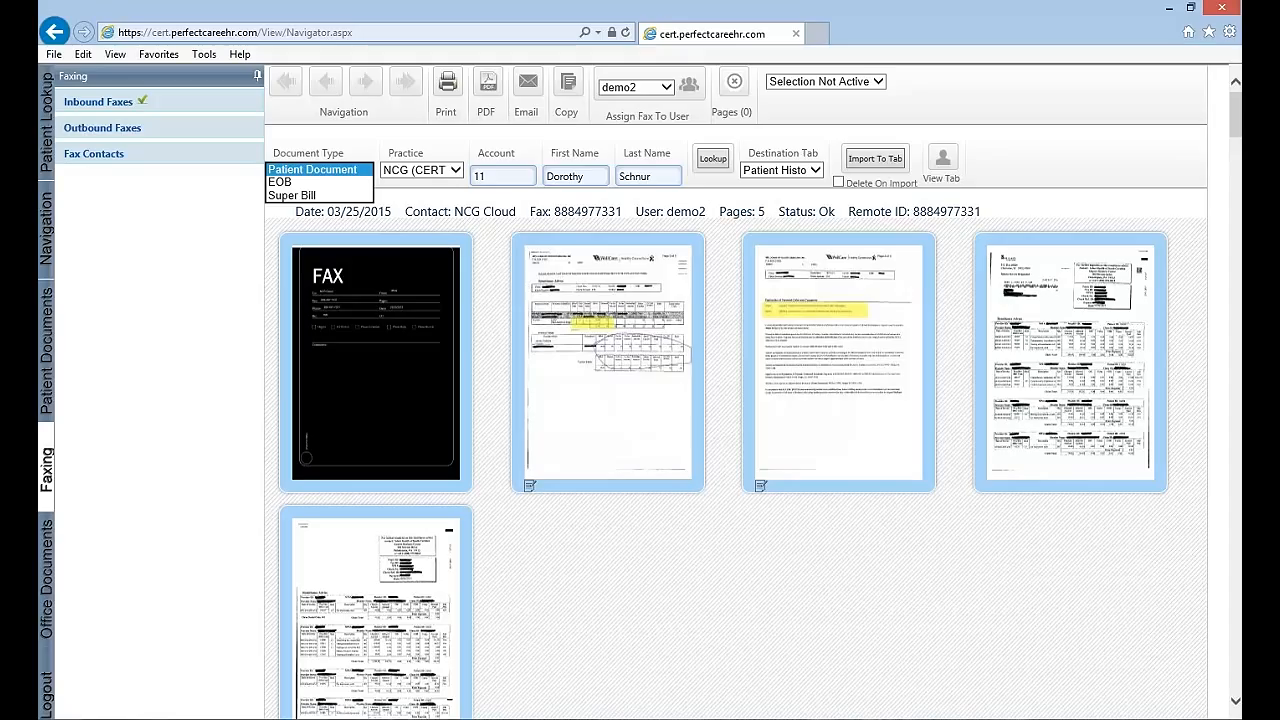
left_click(322, 170)
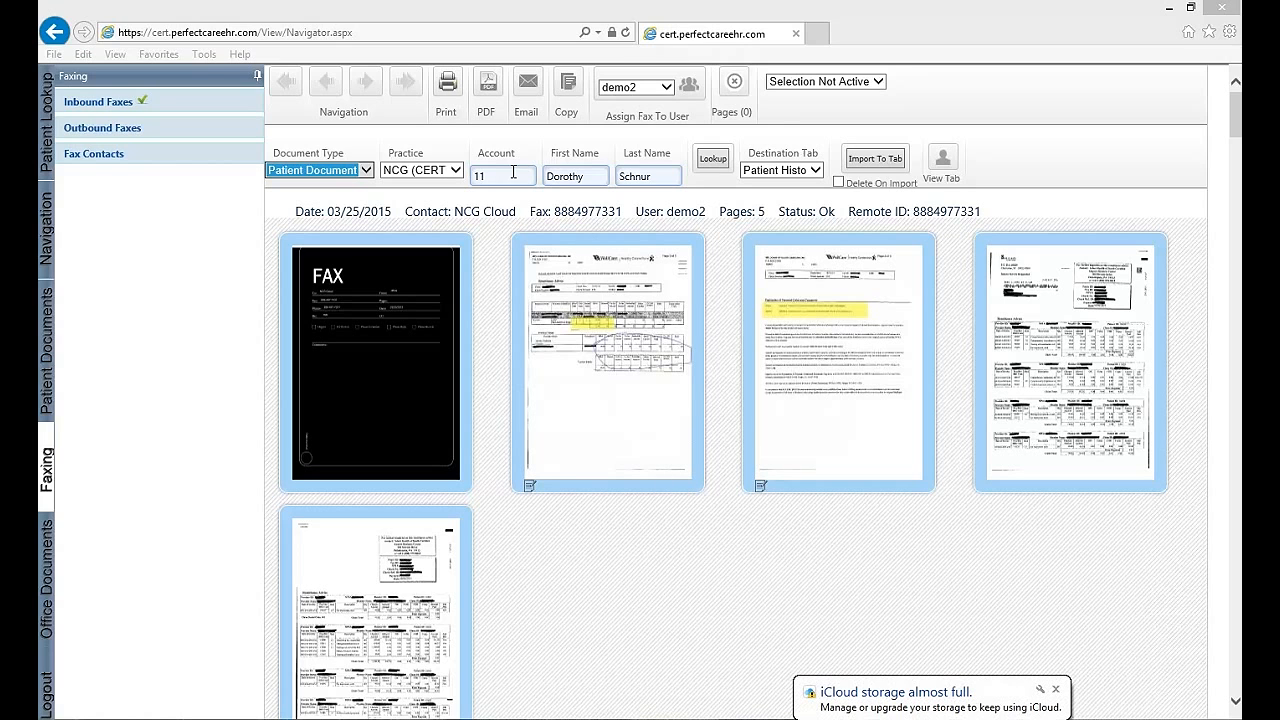
left_click_drag(514, 173, 382, 166)
key("BackSpace")
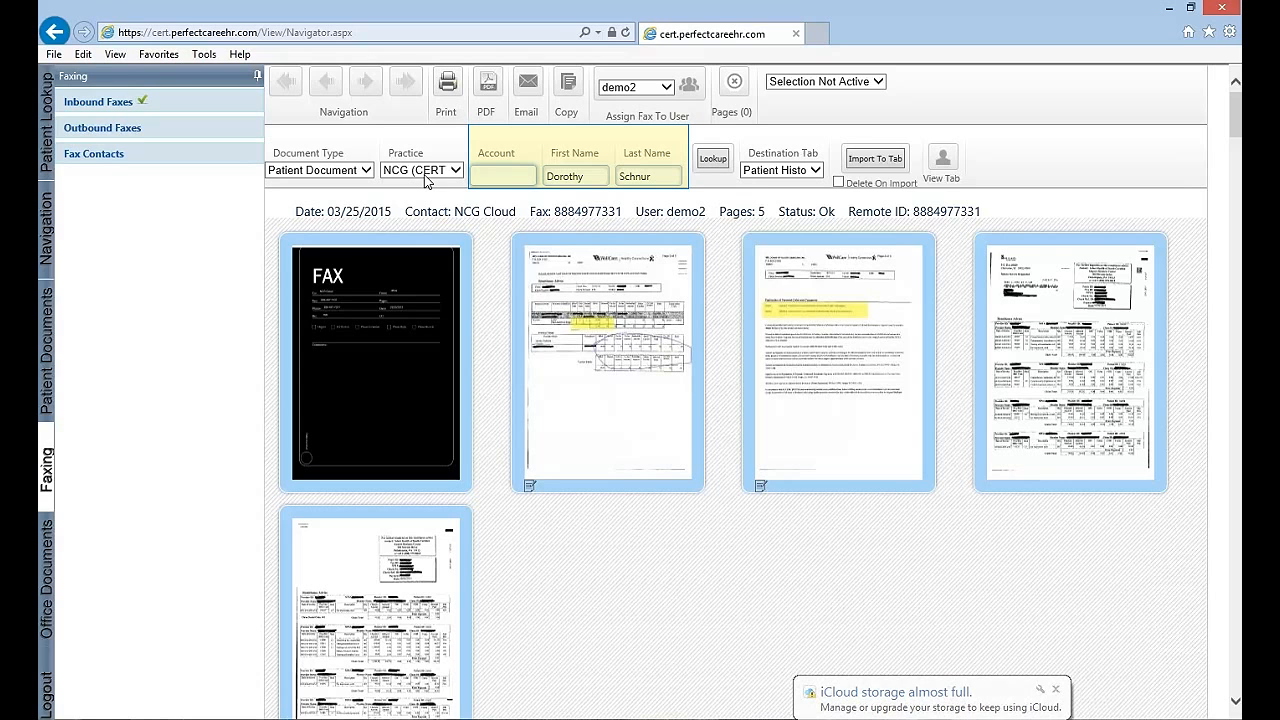
left_click_drag(592, 176, 473, 181)
key("BackSpace")
key("Tab")
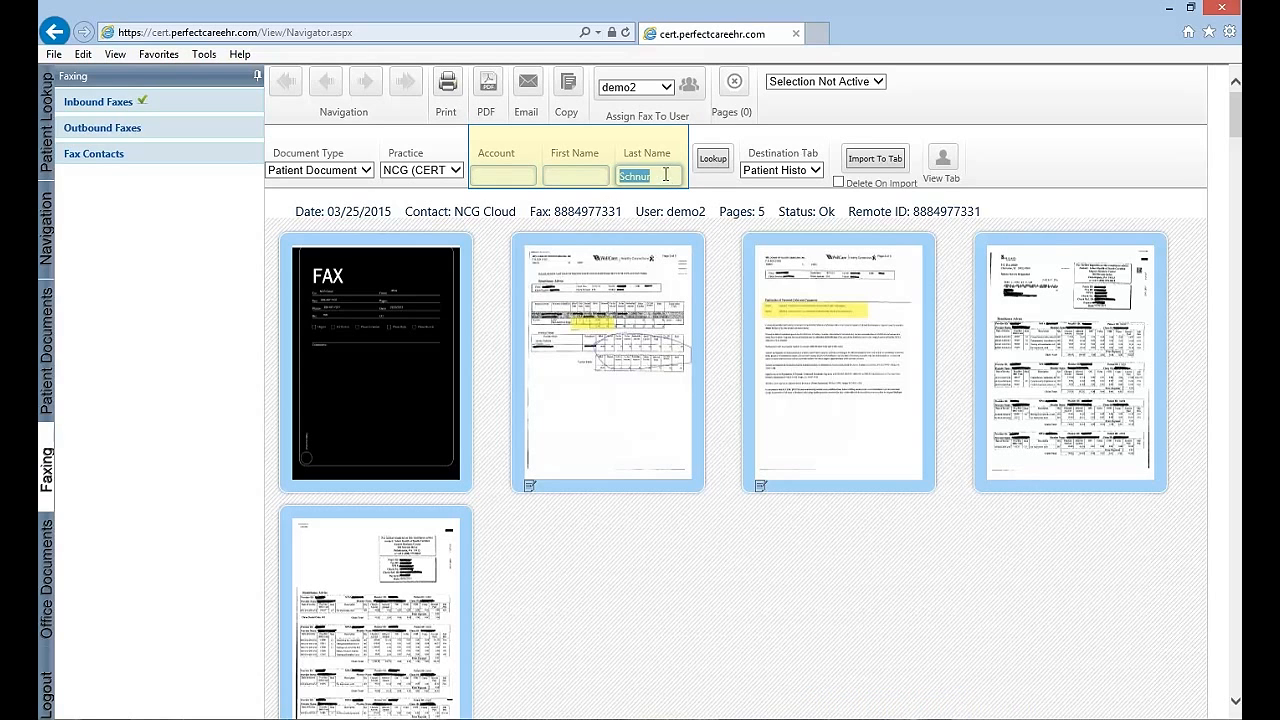
key("BackSpace")
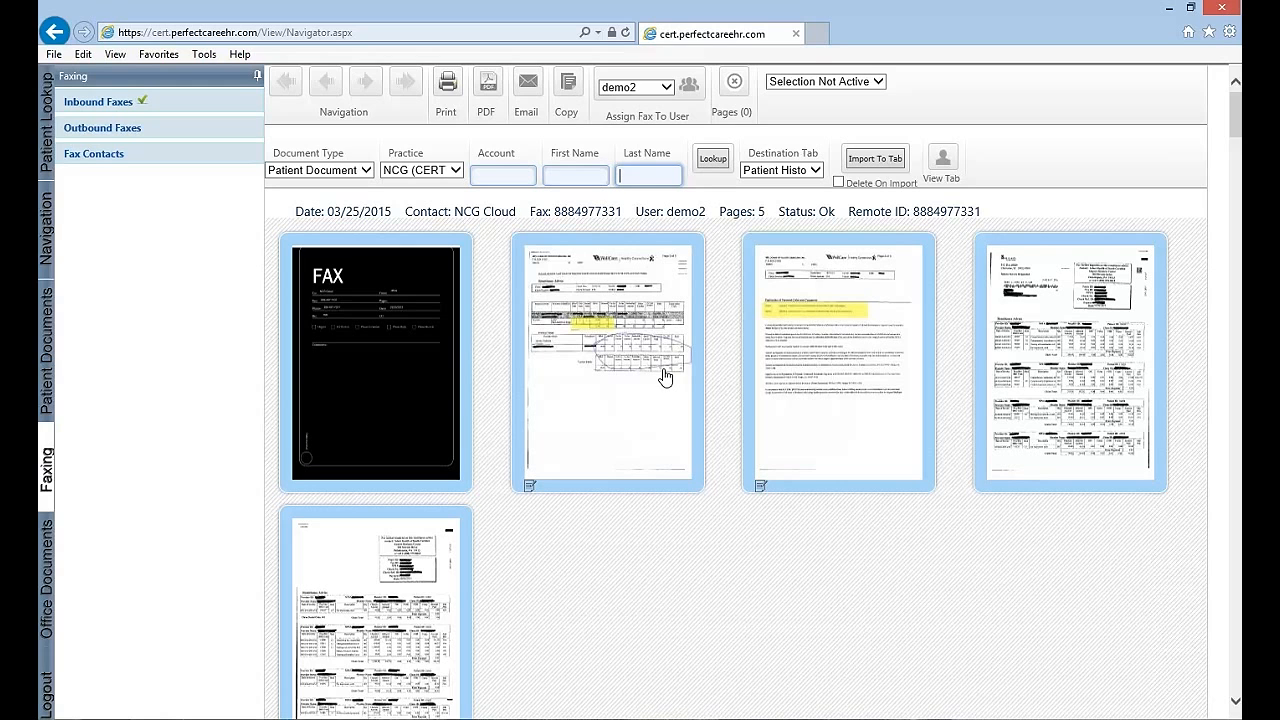
Enter the destination patient's first and last name and look up the account
left_click(580, 171)
key("Tab")
left_click(718, 162)
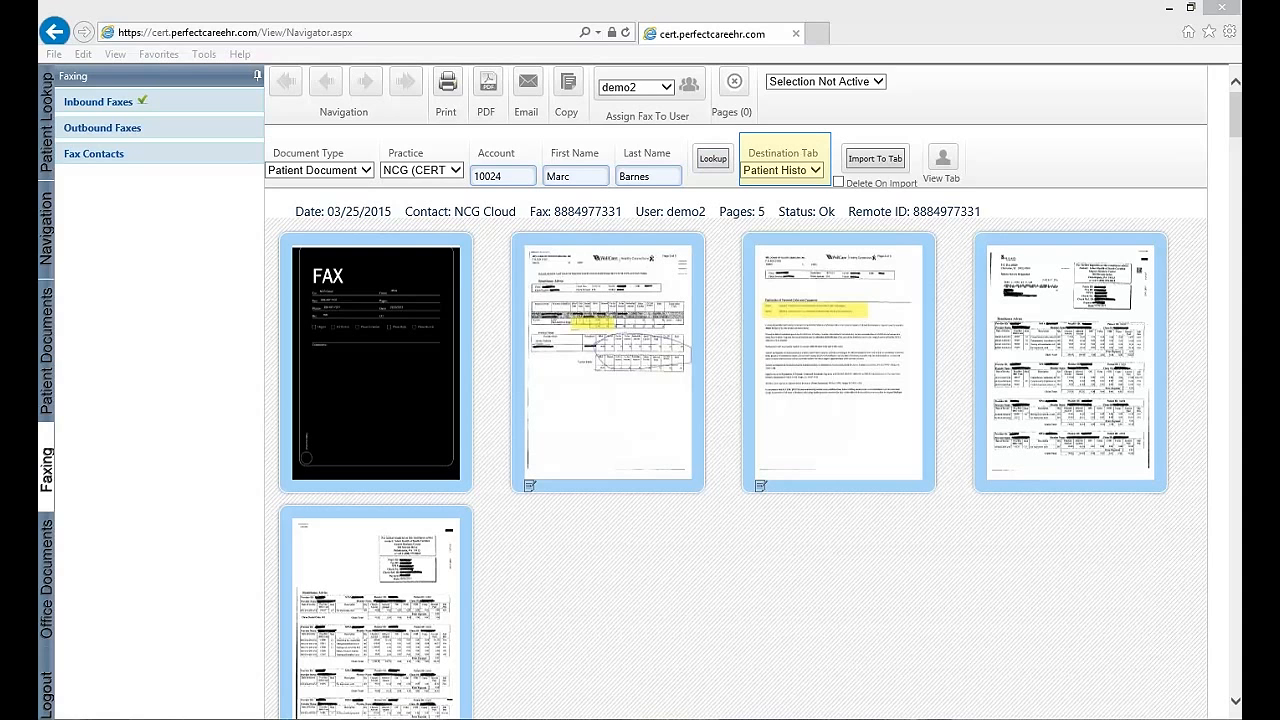
Set the destination tab to Other and reselect the practice
left_click(816, 171)
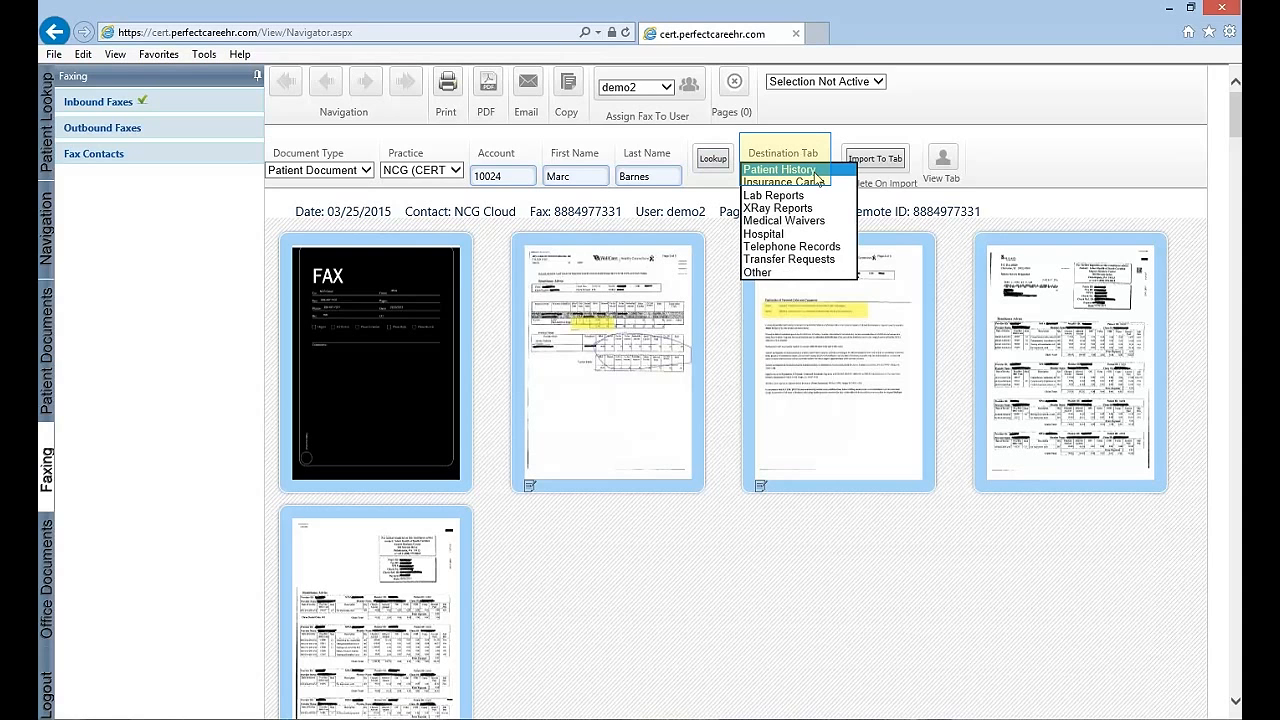
left_click(781, 273)
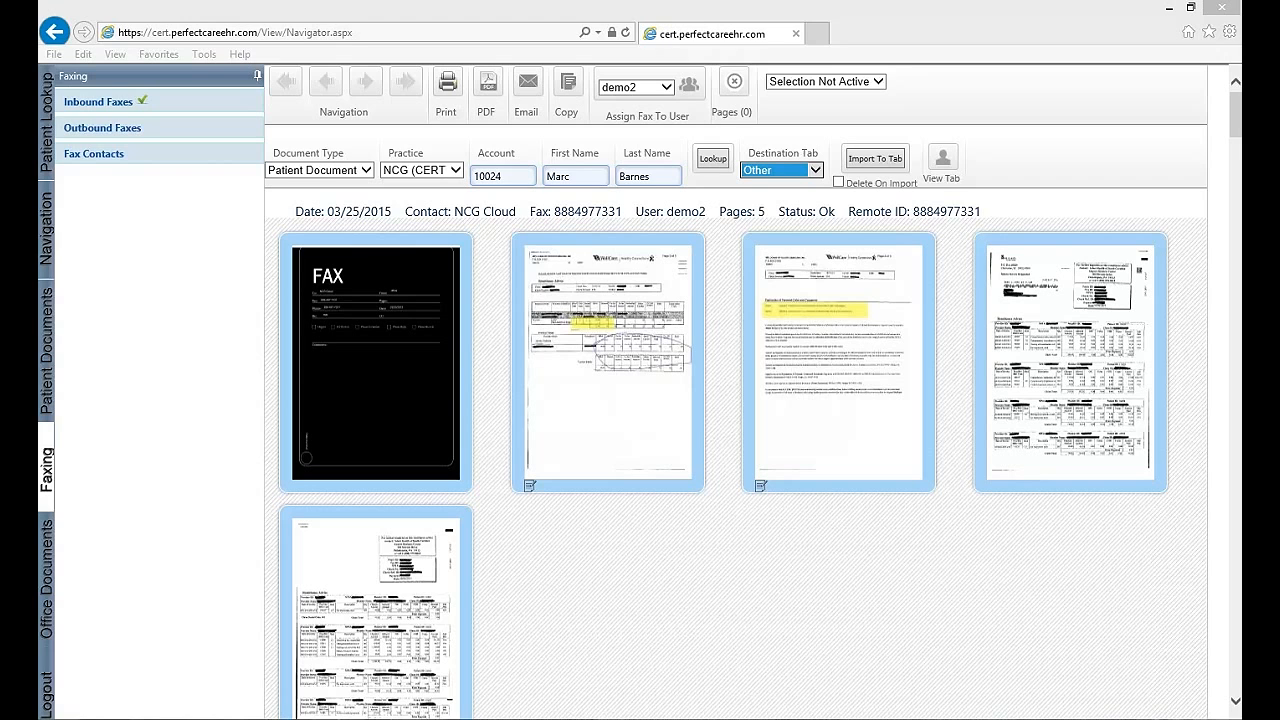
left_click(457, 172)
left_click(457, 170)
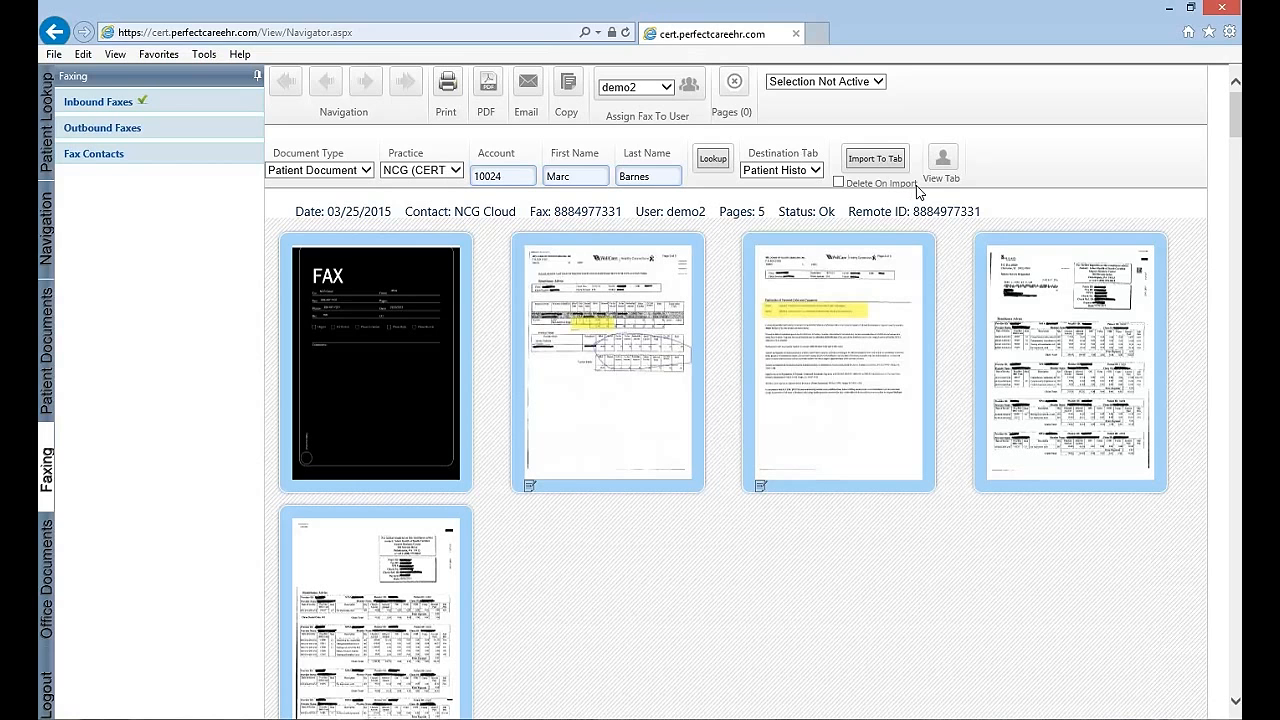
Turn on Select Manually and mark the four fax pages after the cover page for import
left_click(873, 161)
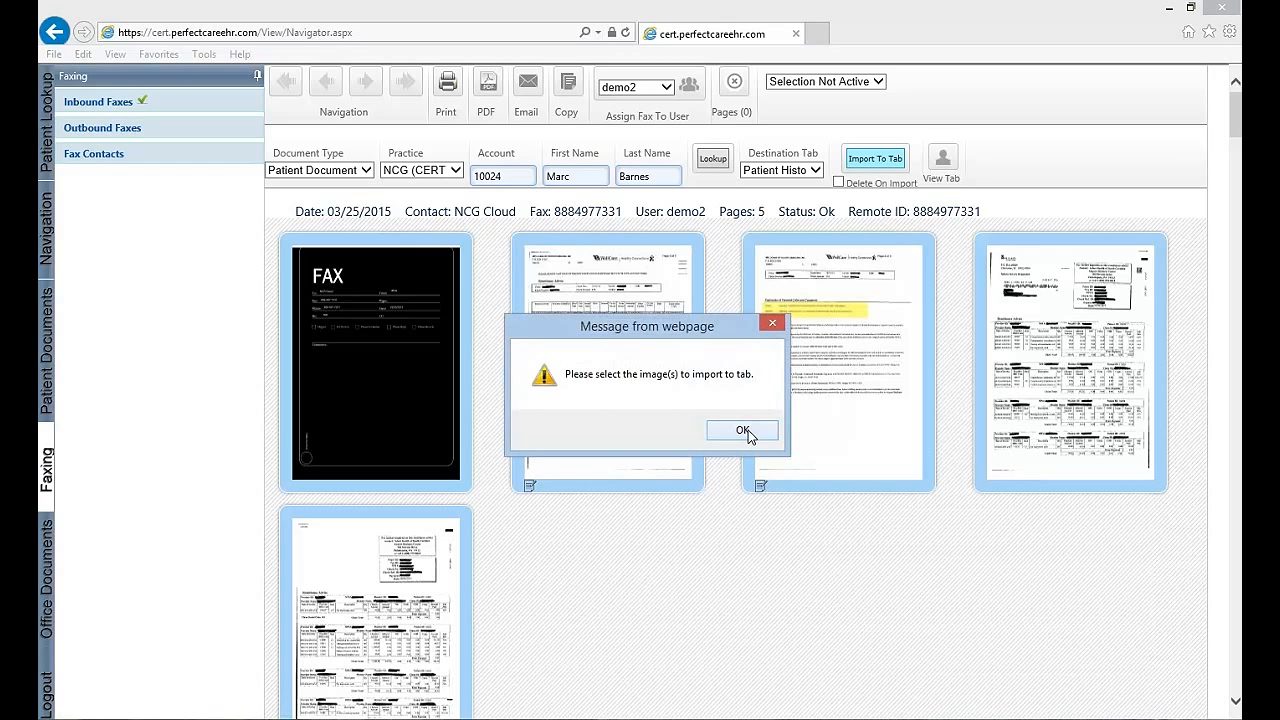
left_click(743, 431)
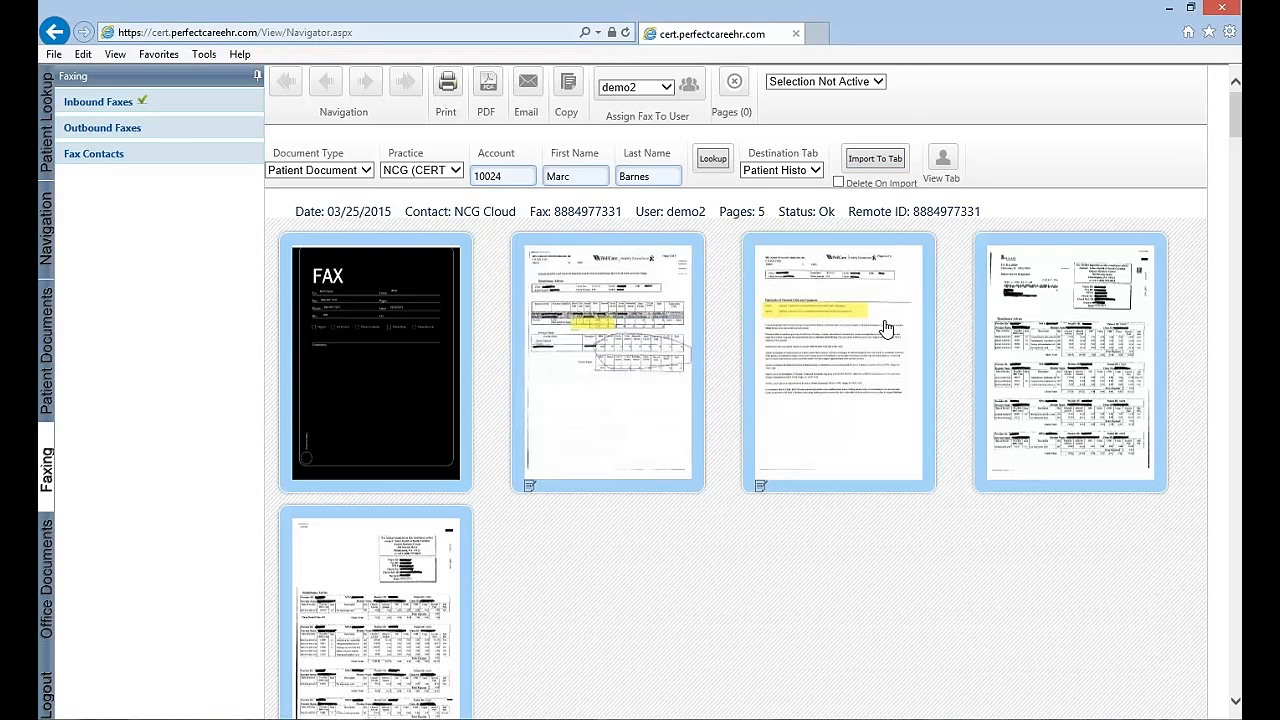
left_click(822, 84)
left_click(820, 95)
left_click(609, 367)
left_click(816, 383)
left_click(1054, 383)
left_click(418, 568)
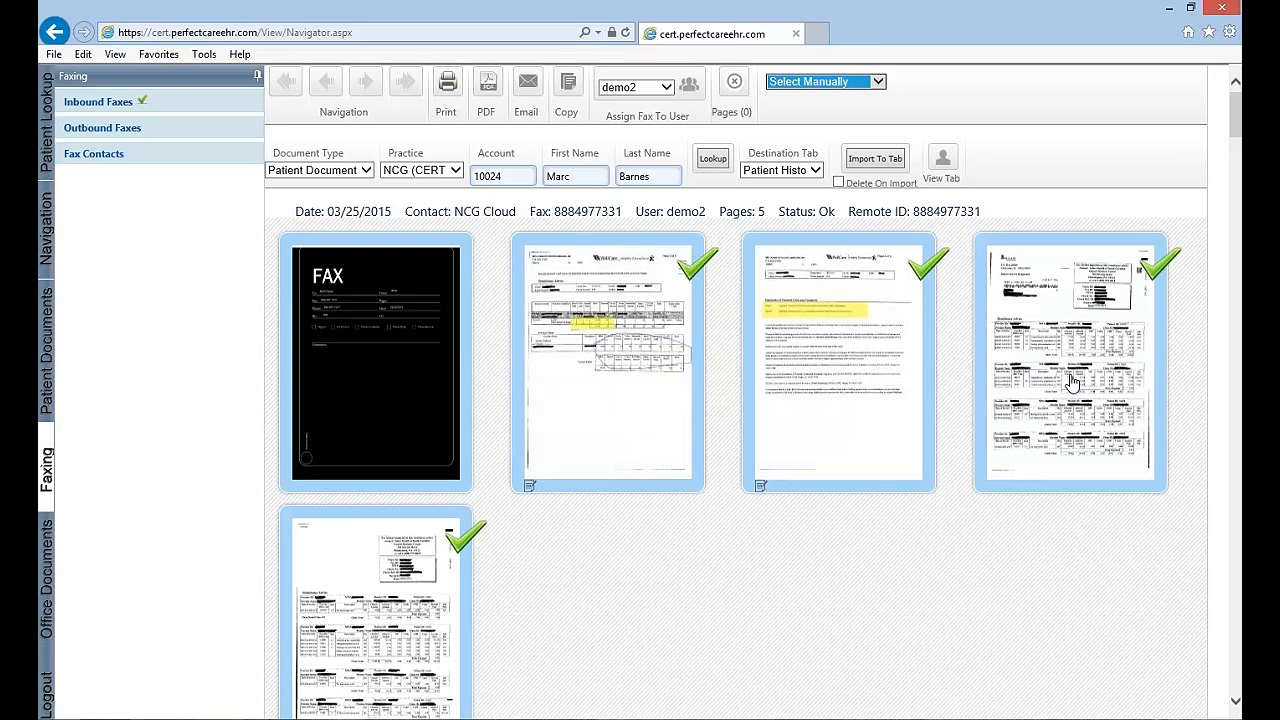
Import the selected fax pages into the patient's Patient History tab
left_click(878, 166)
left_click(878, 166)
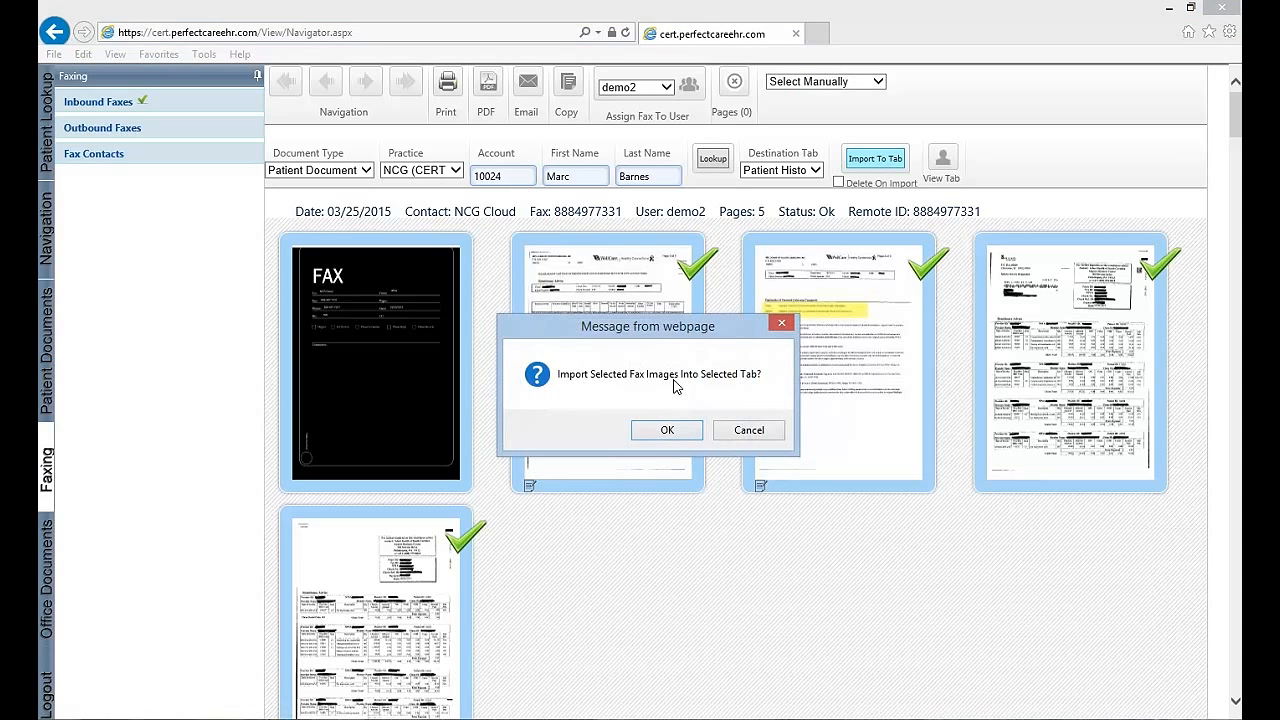
left_click(667, 433)
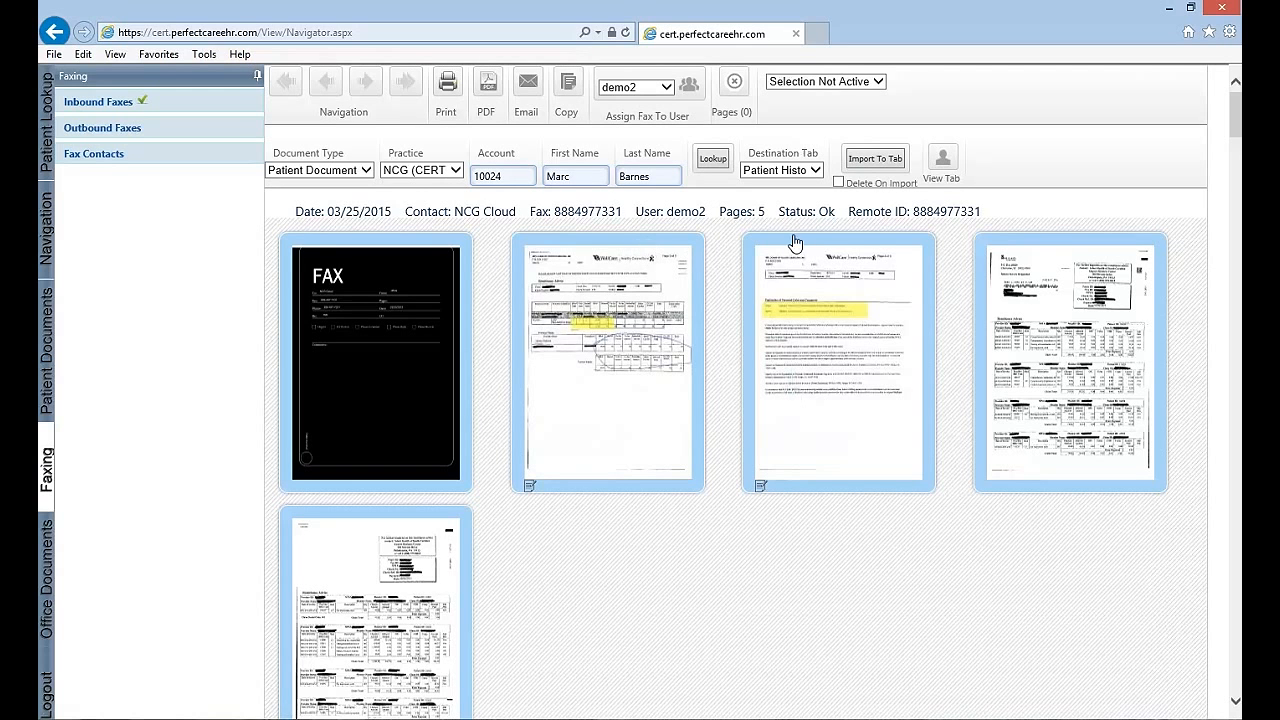
View the patient's Other and Patient History documents to check the import, and close the document viewer
left_click(945, 163)
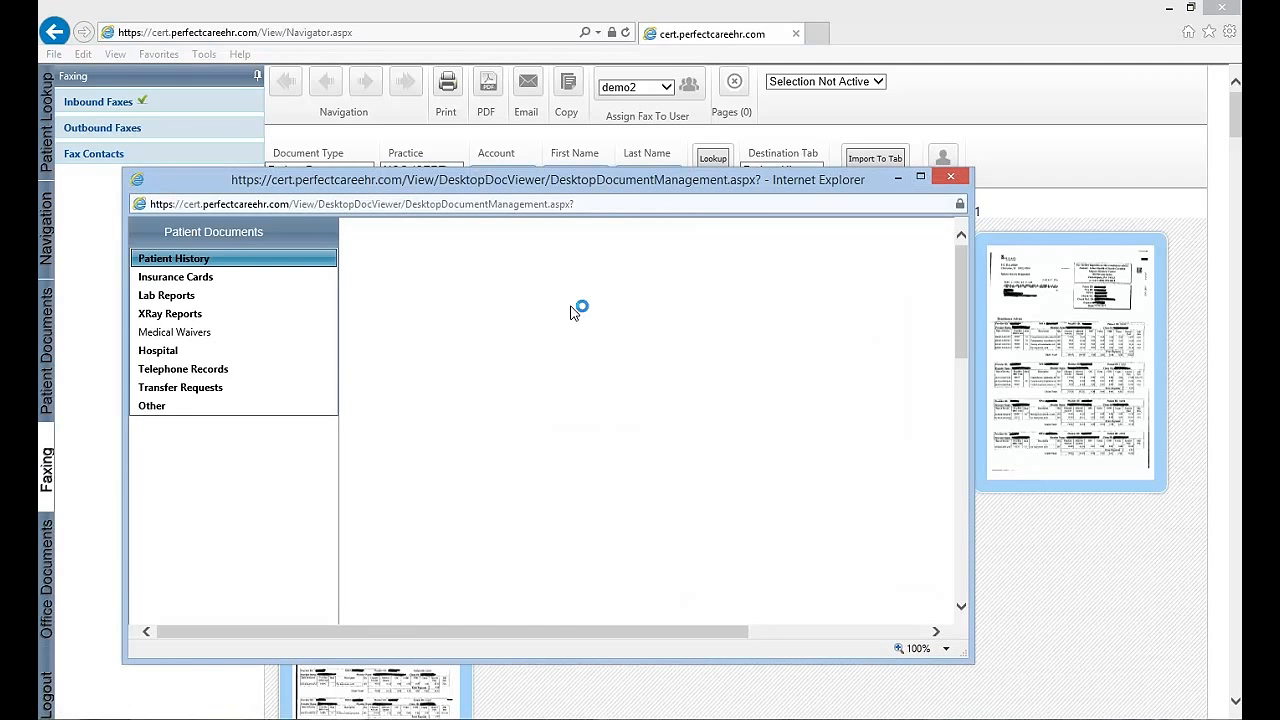
left_click(165, 406)
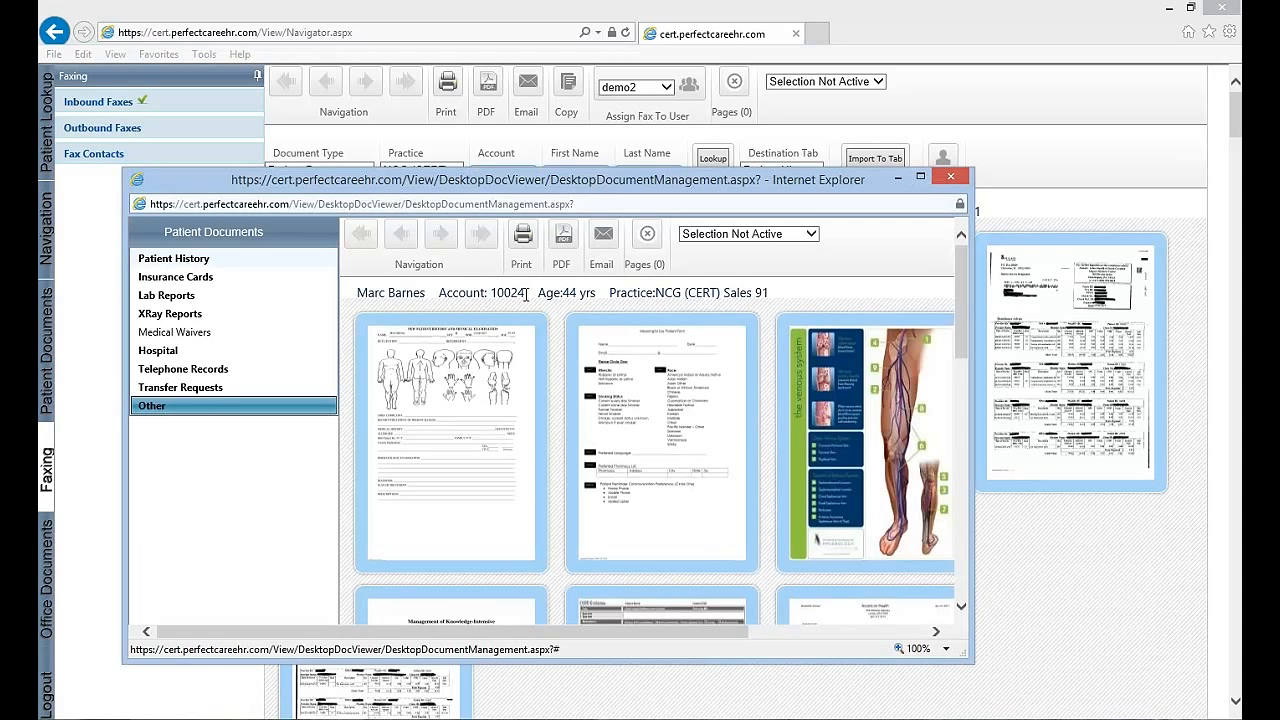
left_click_drag(958, 316, 988, 287)
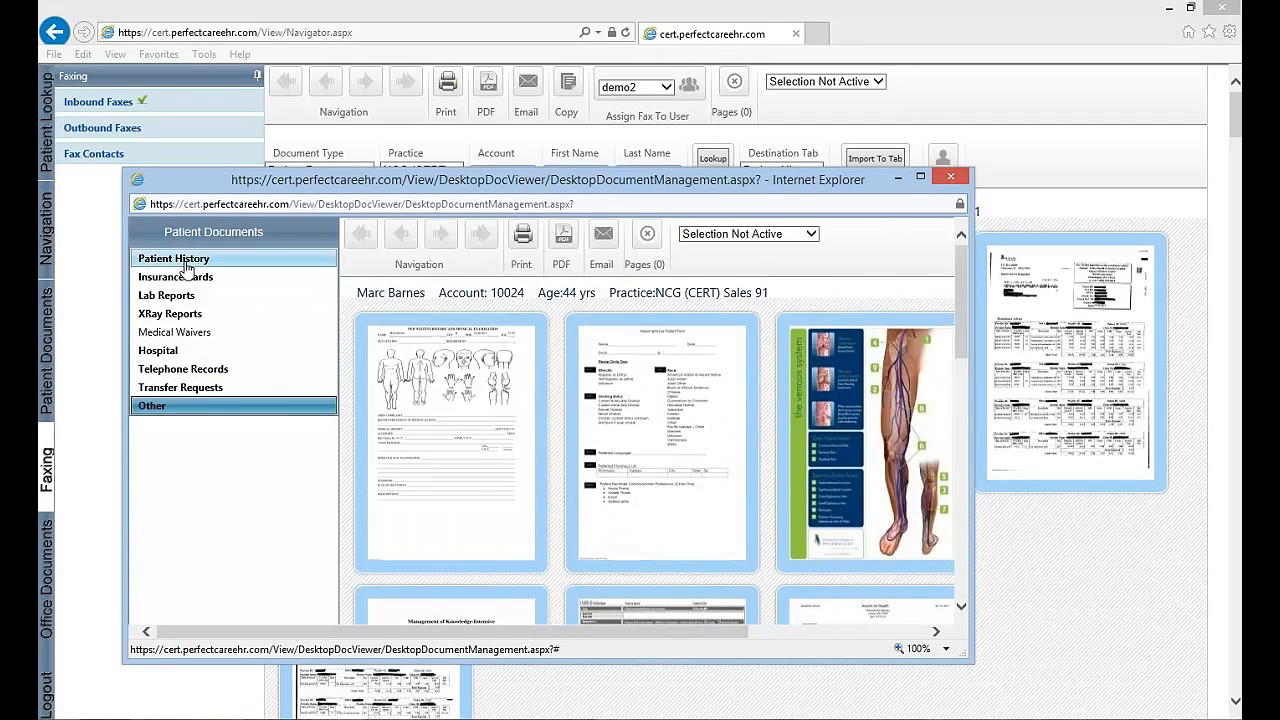
left_click_drag(432, 186, 486, 248)
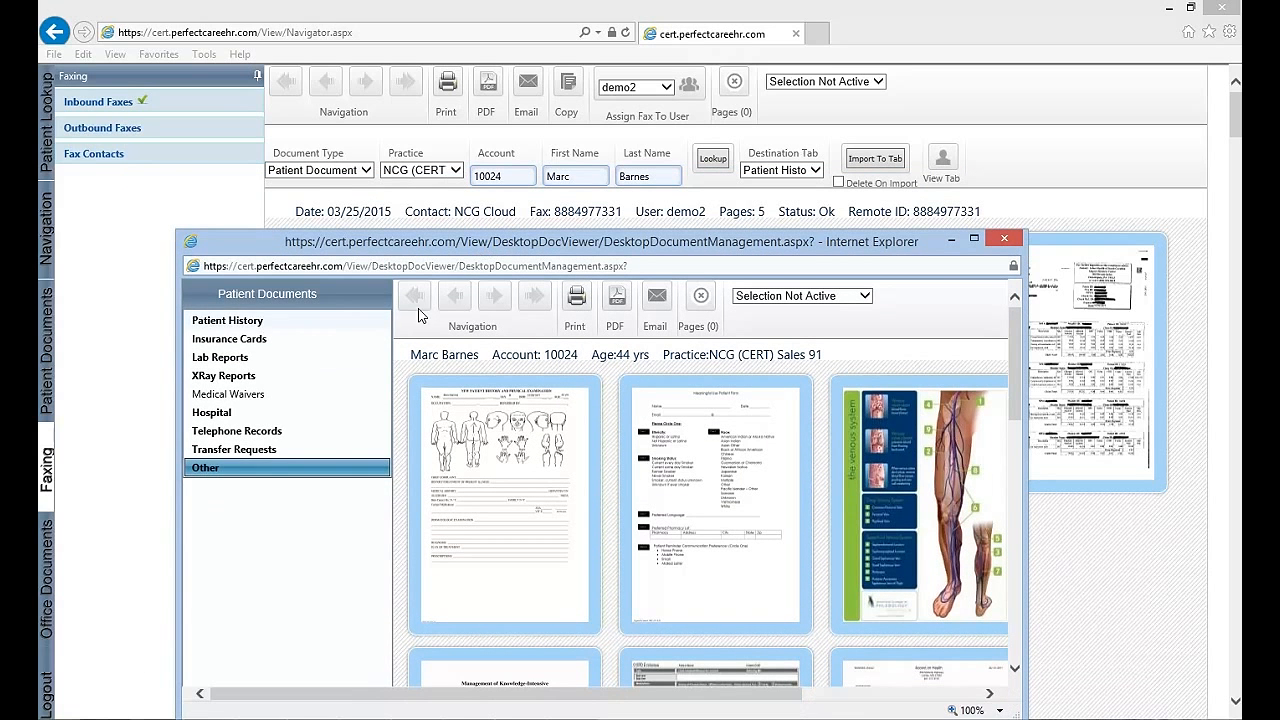
left_click(242, 322)
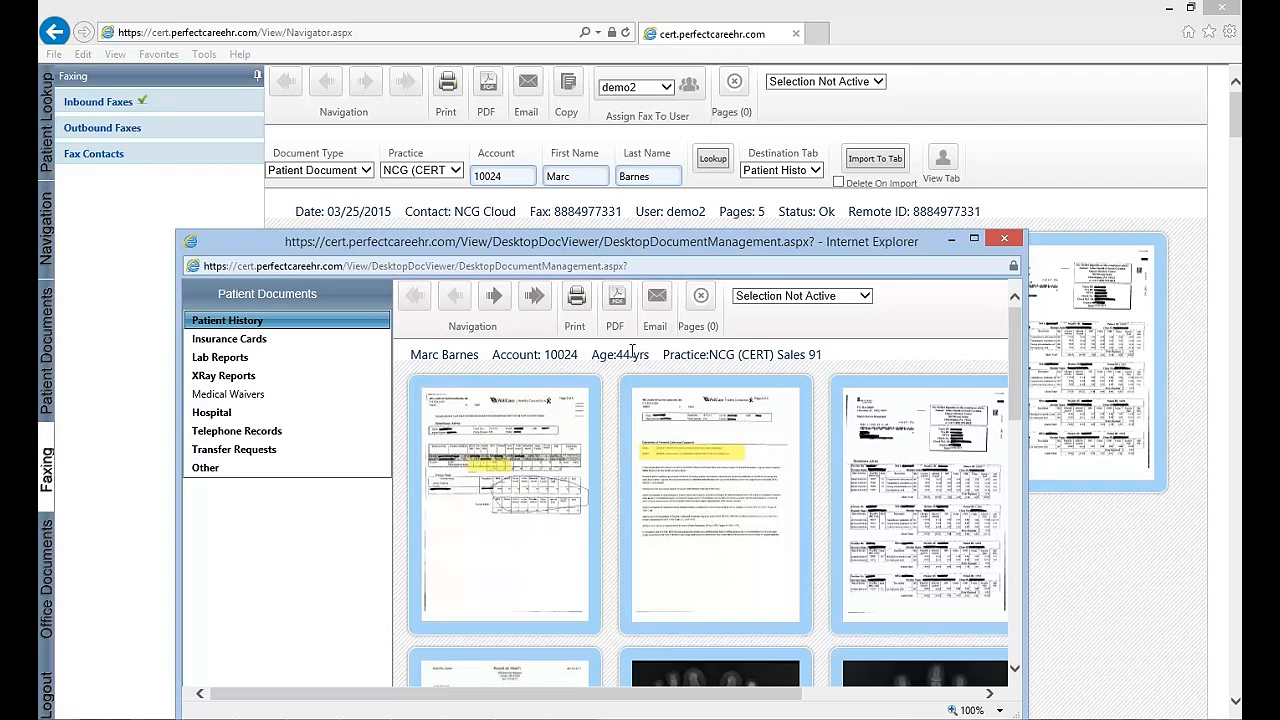
left_click(1005, 239)
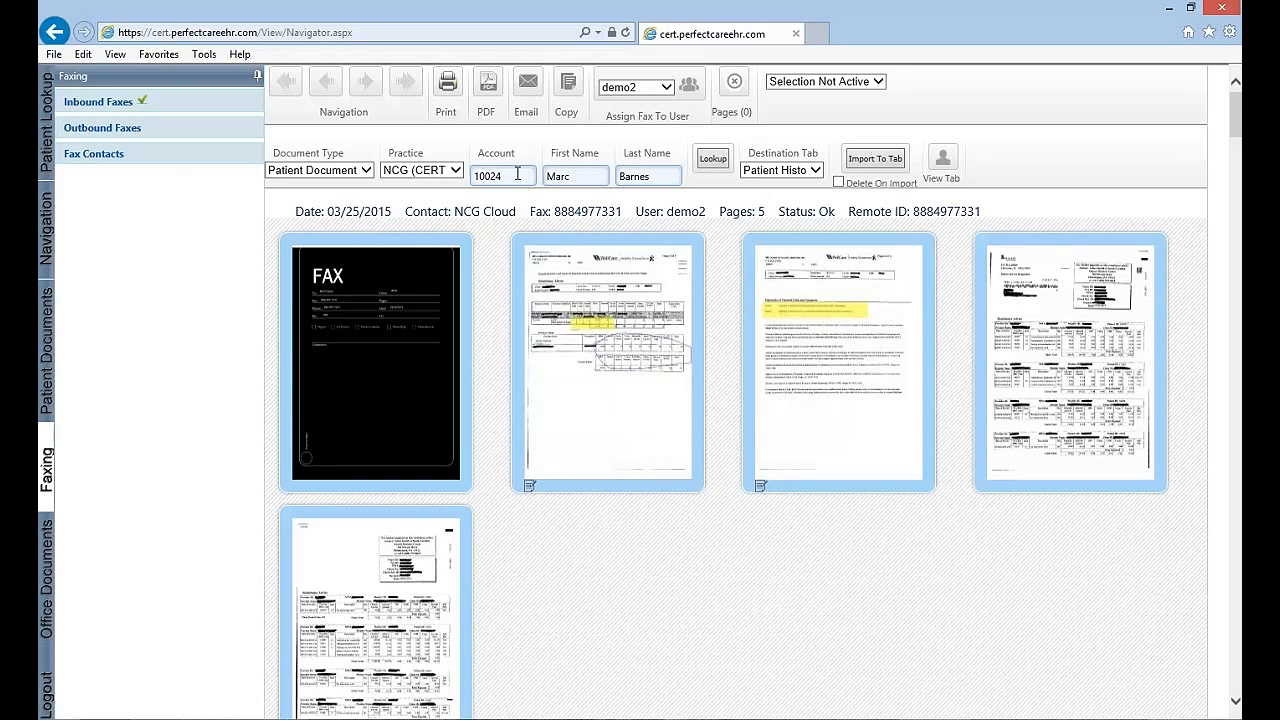
Return to the inbound fax list and switch the Display Mine filter on and off again
left_click(122, 104)
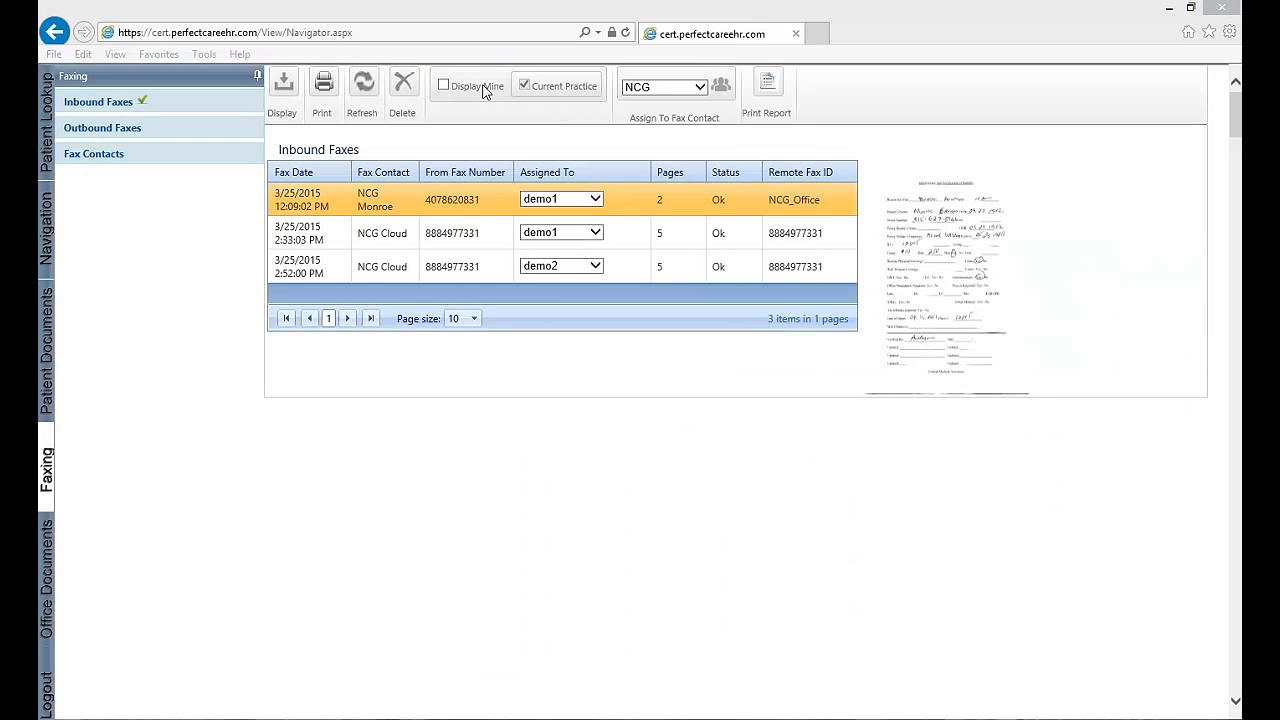
left_click(444, 86)
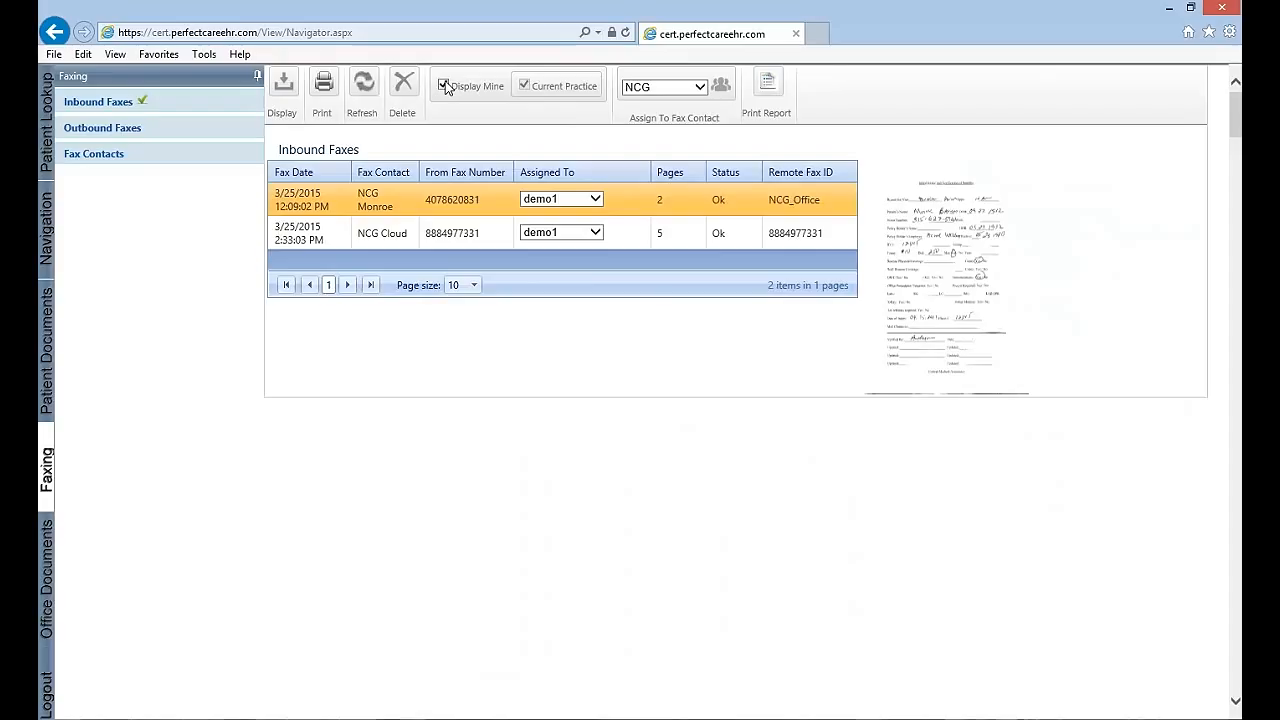
left_click(444, 86)
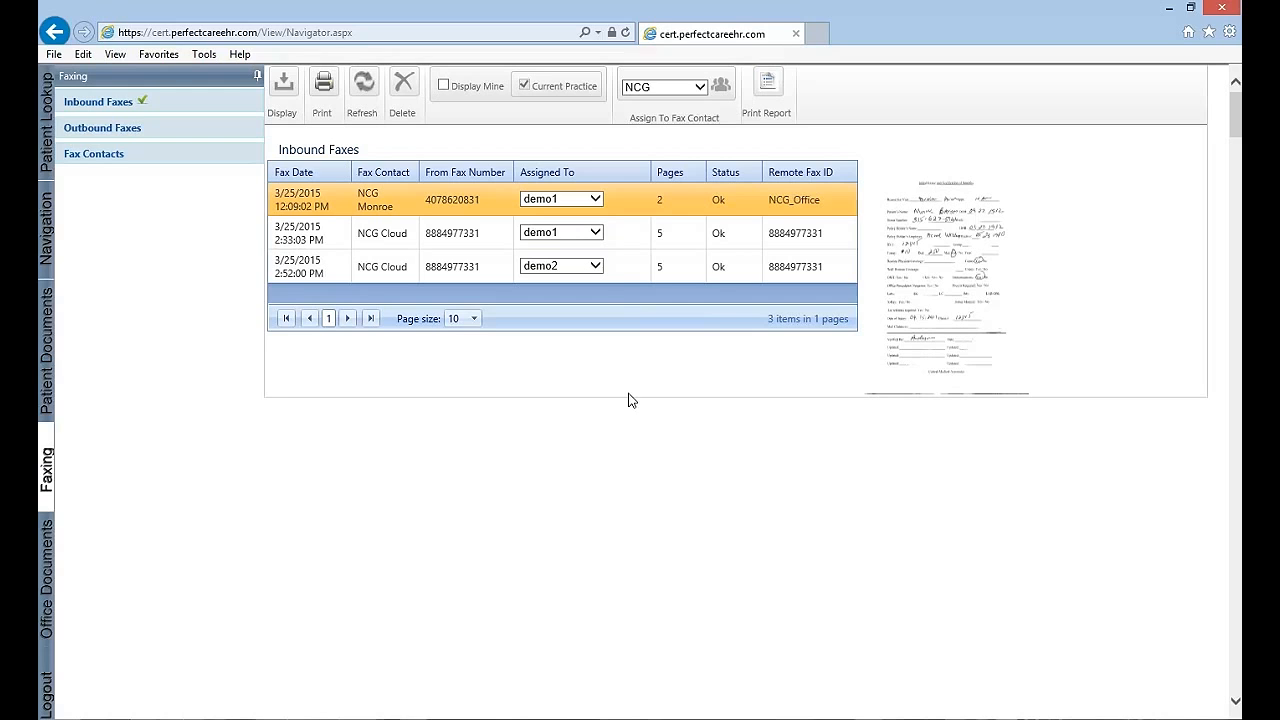
Assign the 2:33:03 PM inbound fax from NCG Cloud to user demo2
left_click(596, 233)
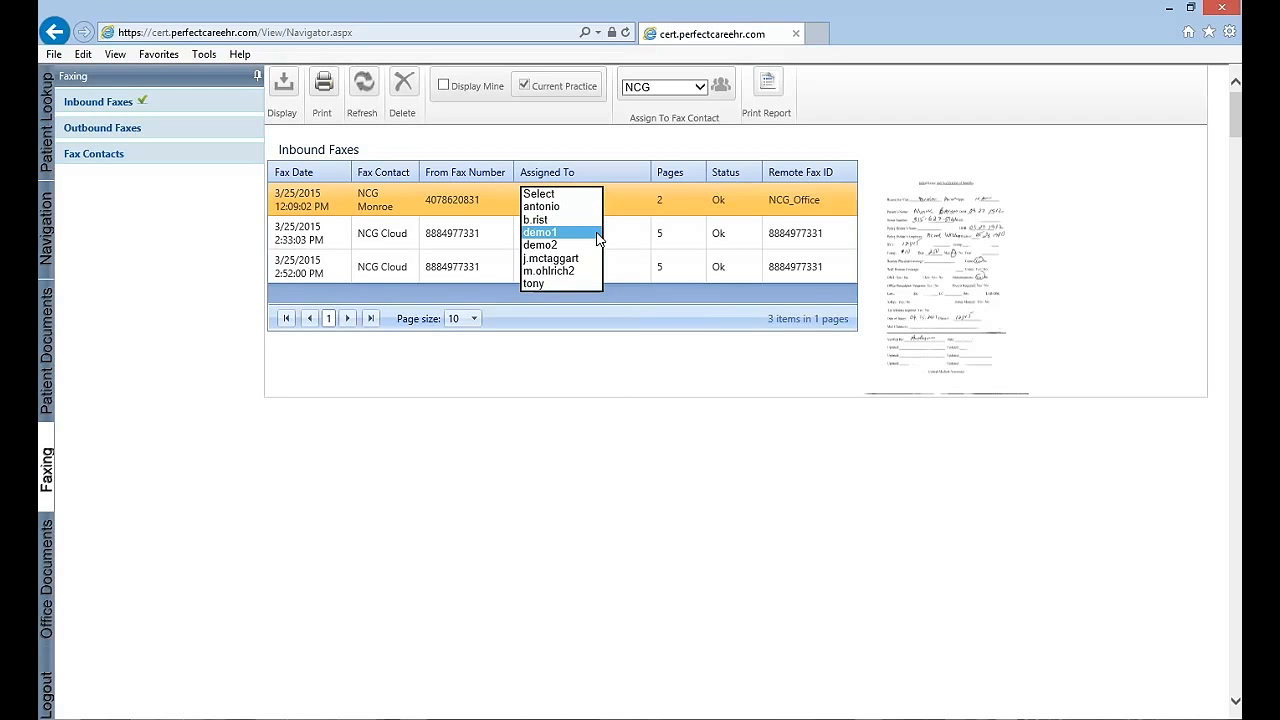
left_click(575, 245)
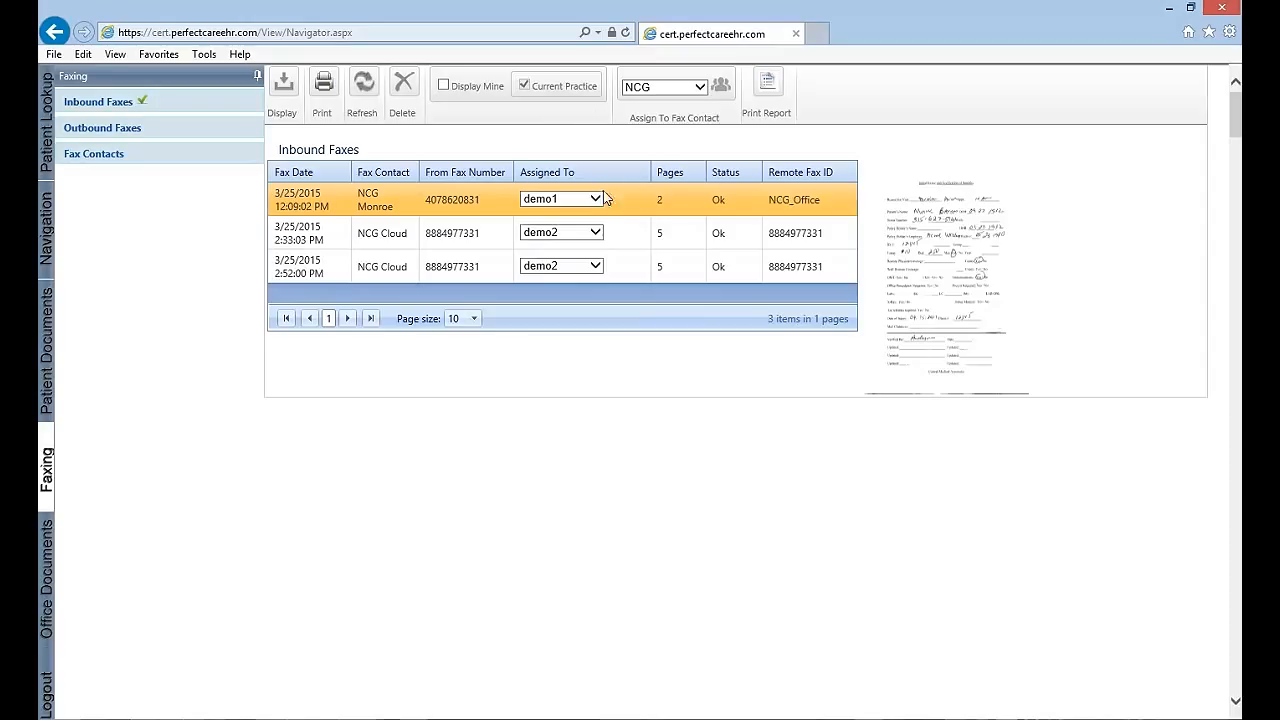
Open the 2:33:03 PM fax, view the users it can be assigned to, and return to the inbound fax list
left_click(640, 236)
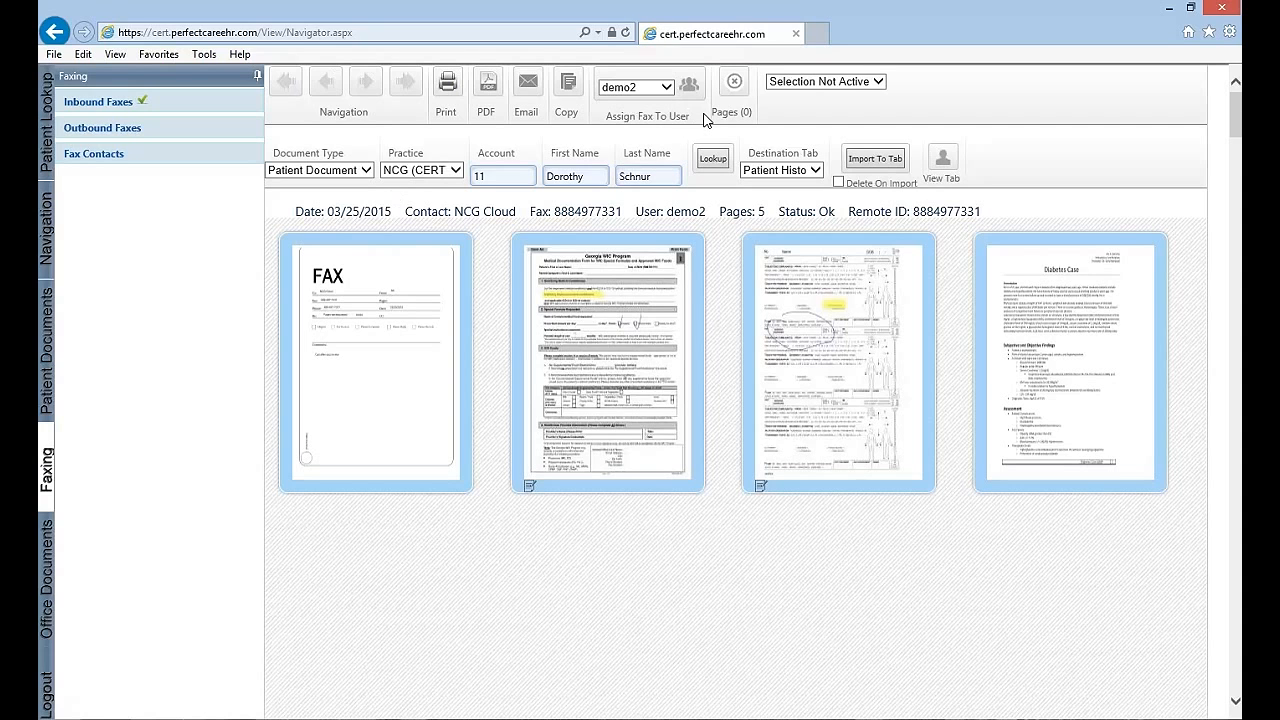
left_click(666, 88)
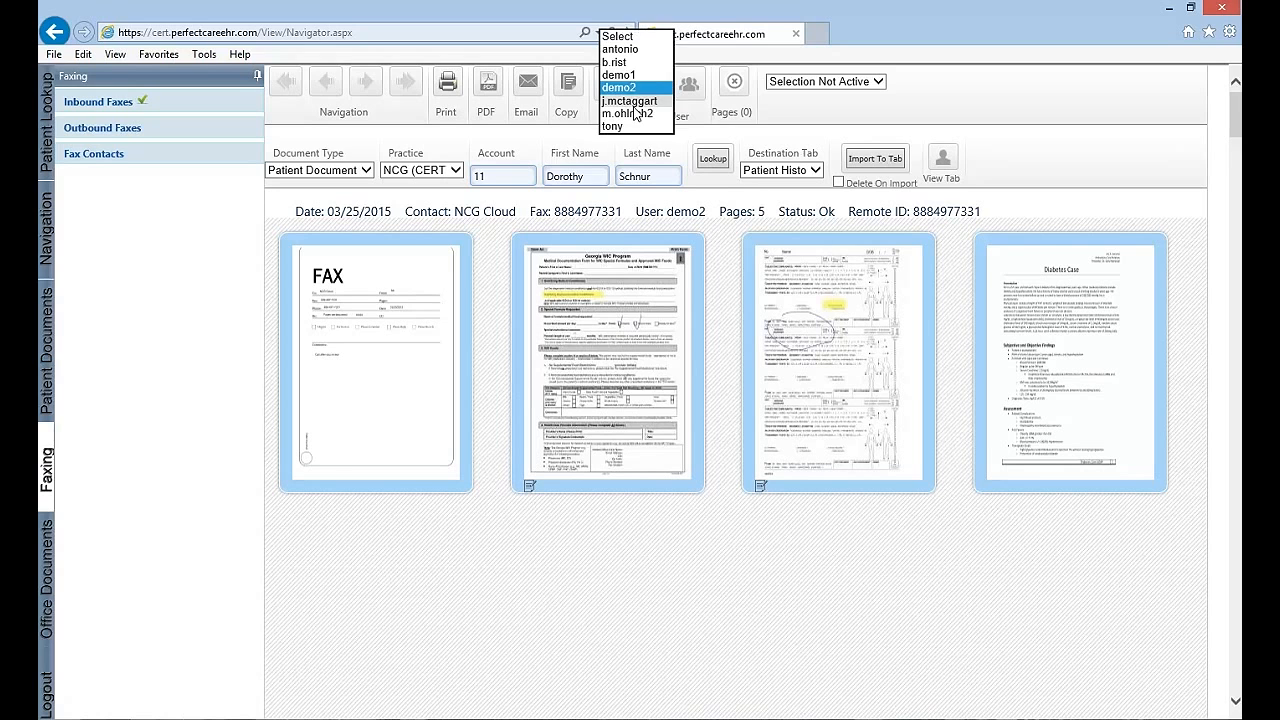
left_click(779, 110)
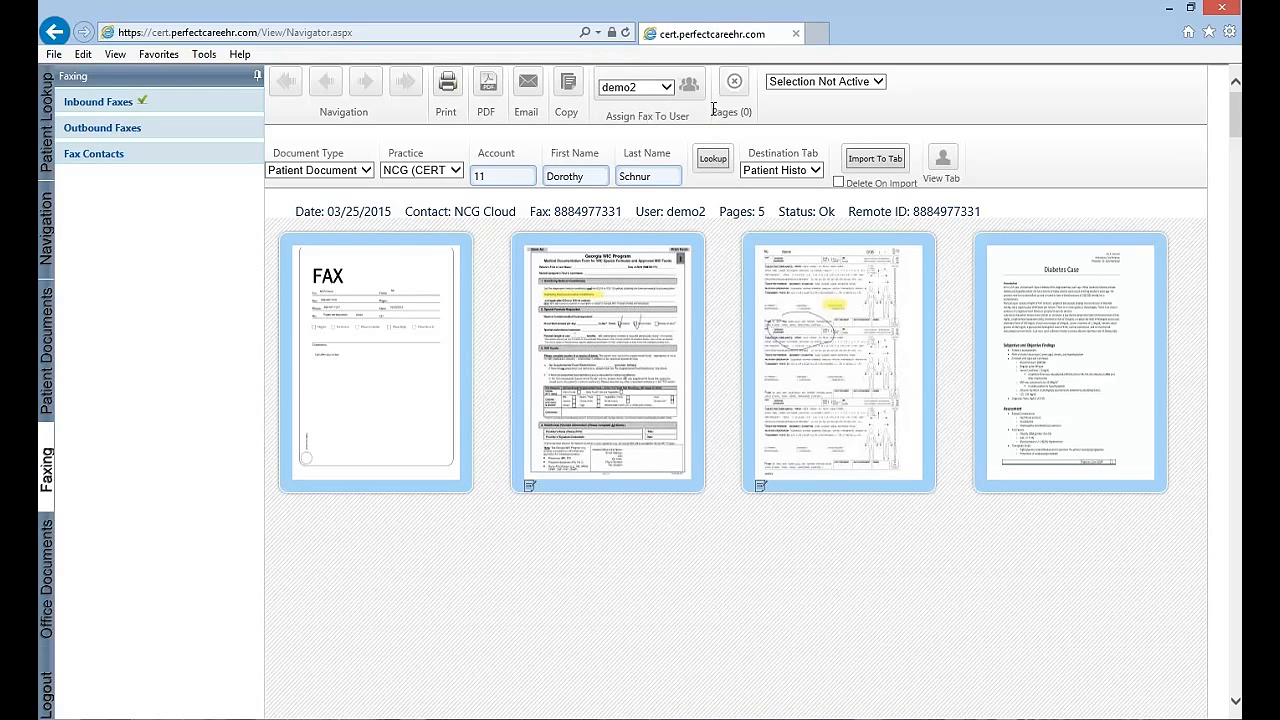
left_click(108, 108)
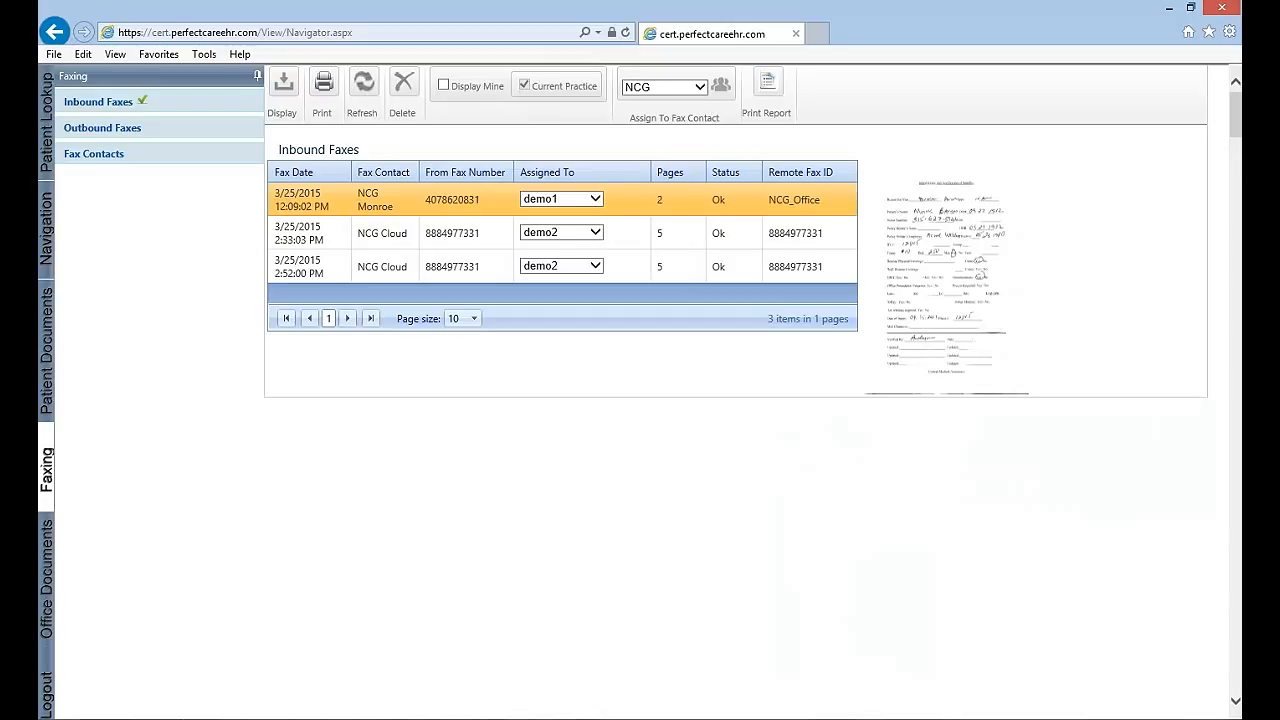
Open the fax contacts list and start a new fax contact named Drug Inc
left_click(137, 163)
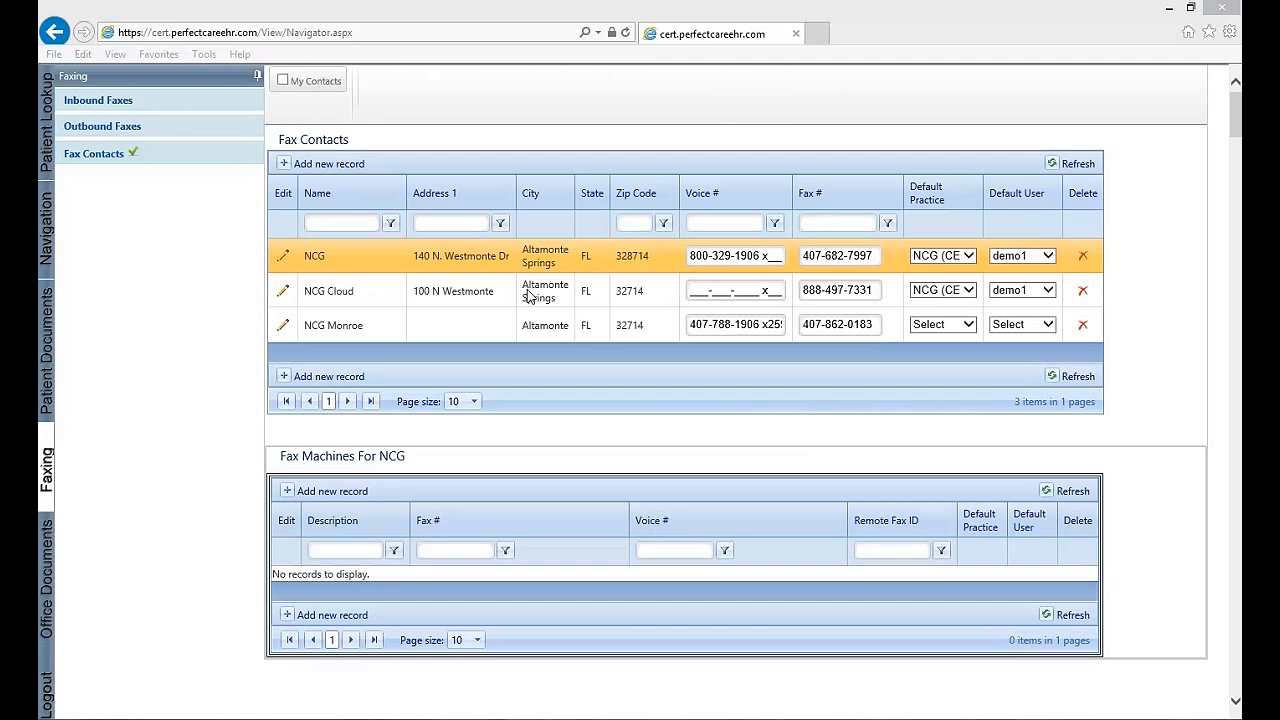
left_click(287, 175)
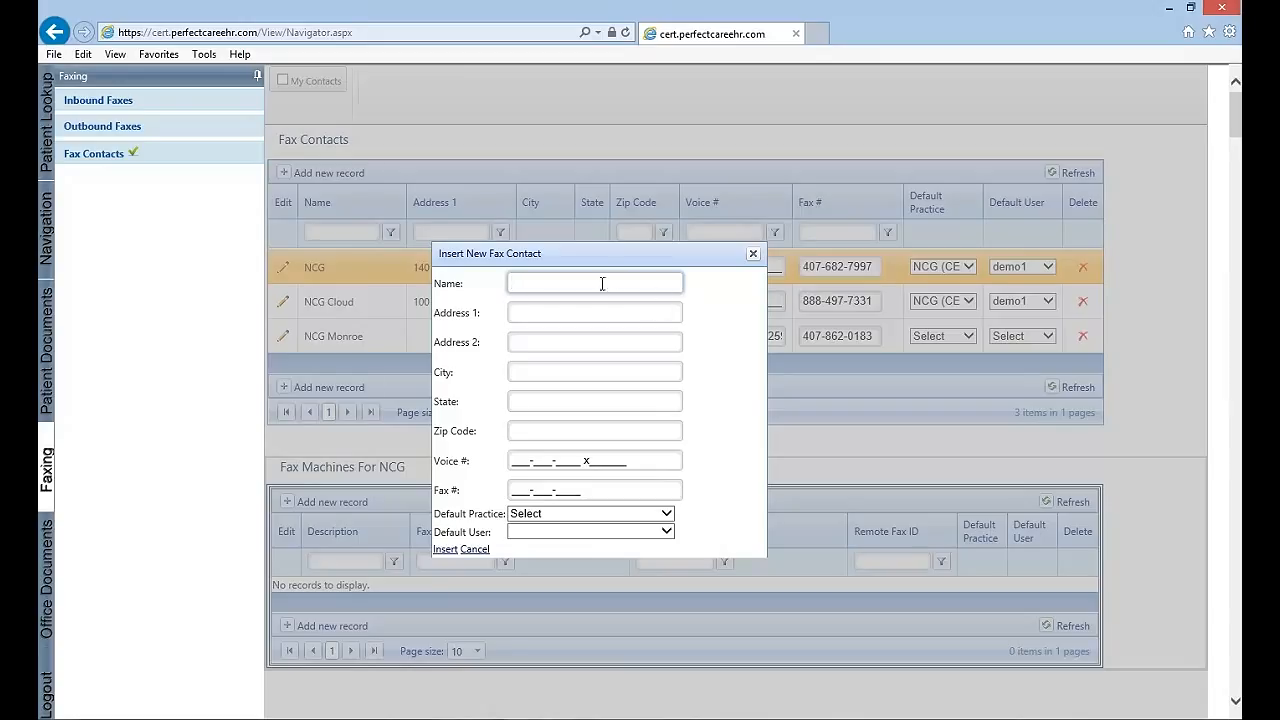
type("Drug Inc.")
key("Tab")
Fill in the new contact's street address, city, state and zip code, leaving the second address line blank
key("Tab")
key("Tab")
type("Altamonte Springs")
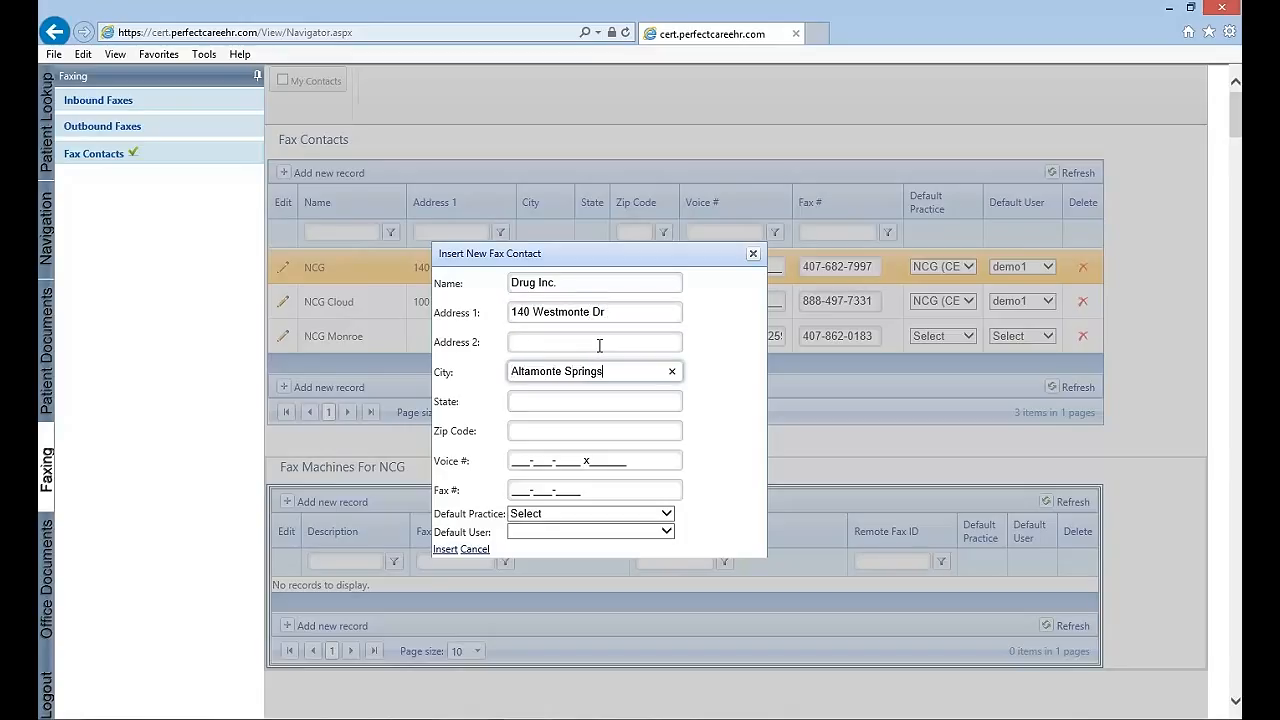
key("Tab")
type("FL")
key("Tab")
type("32714")
key("Tab")
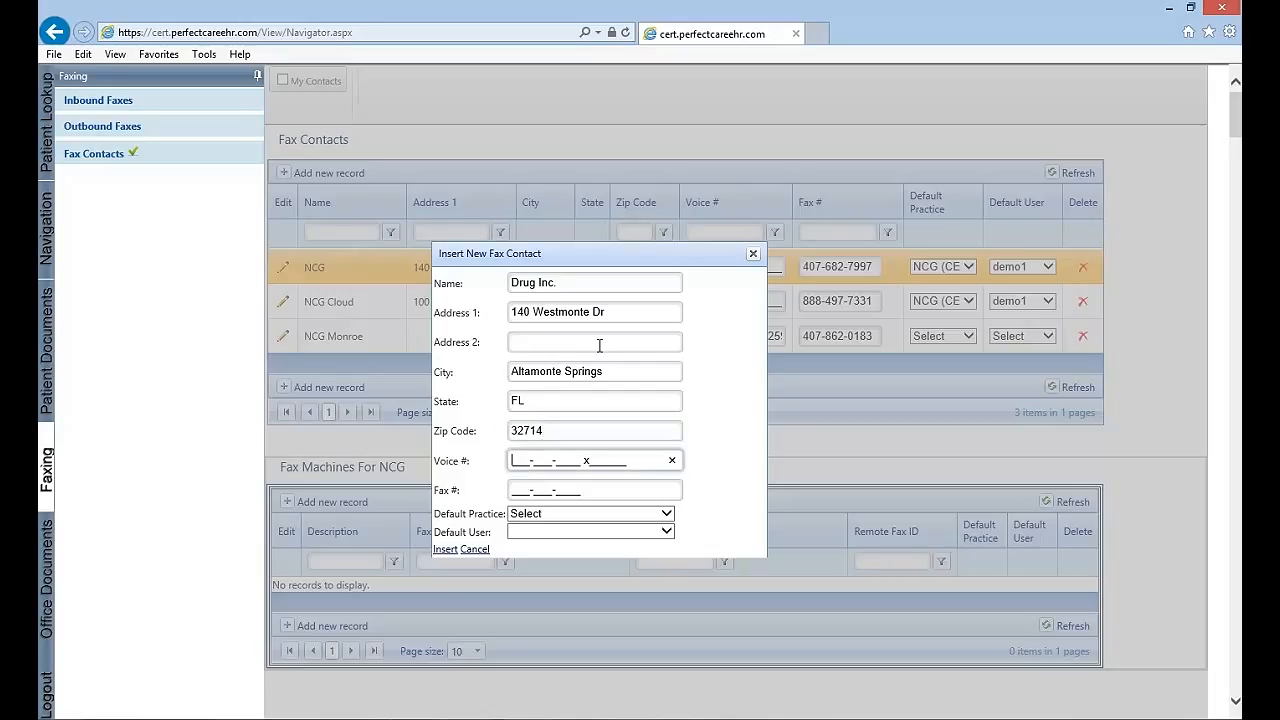
Enter the new contact's fax number, leaving the voice number blank
key("Tab")
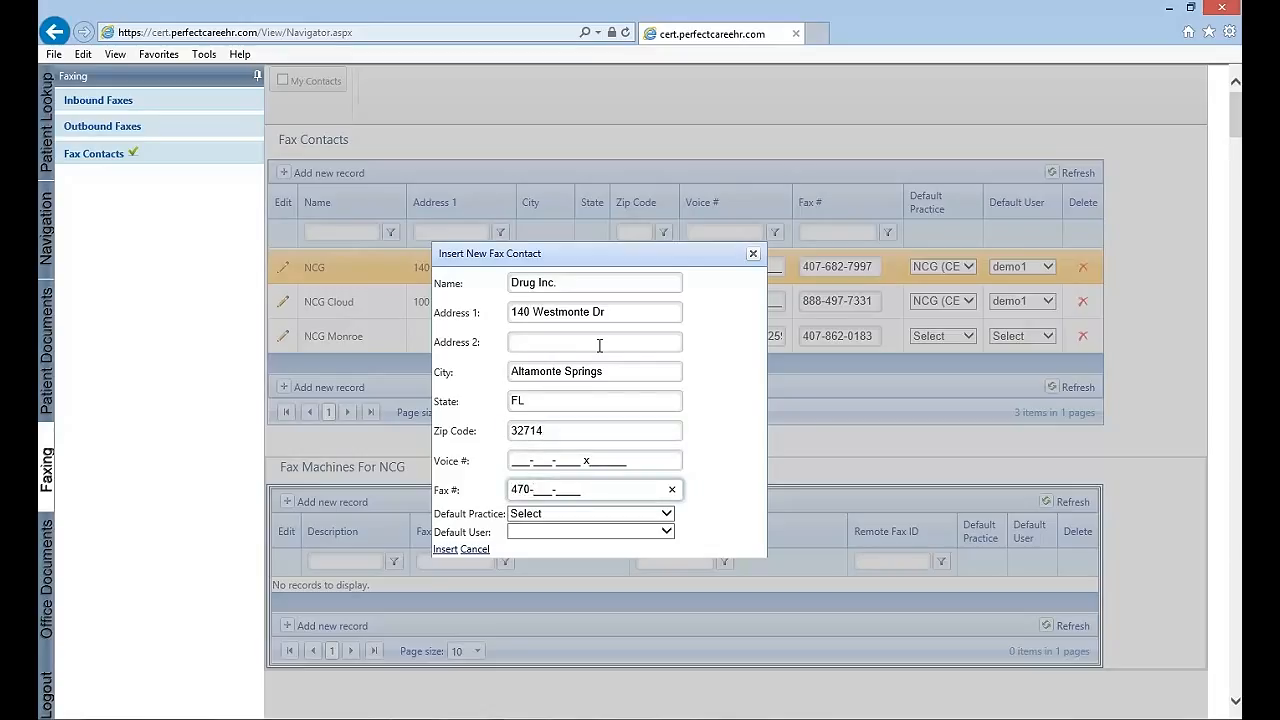
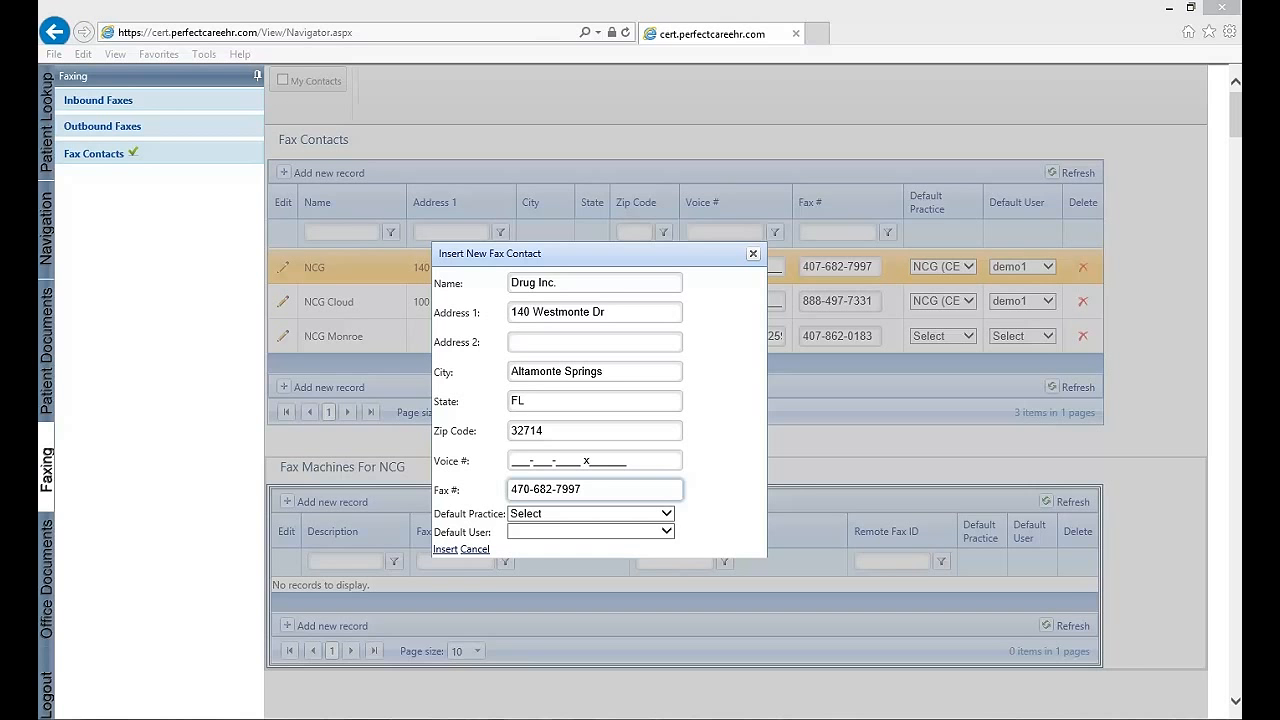
Save the new Drug Inc. fax contact, and update it with a suite number on the second address line
left_click(445, 550)
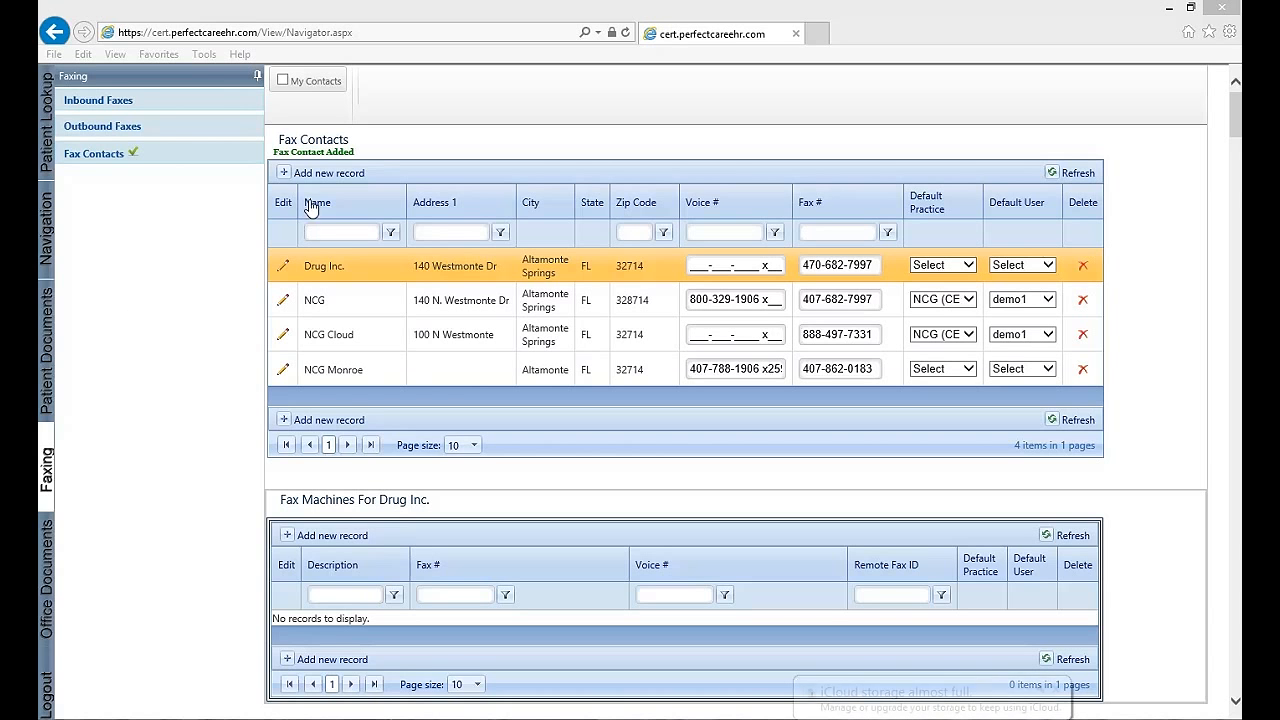
left_click(284, 267)
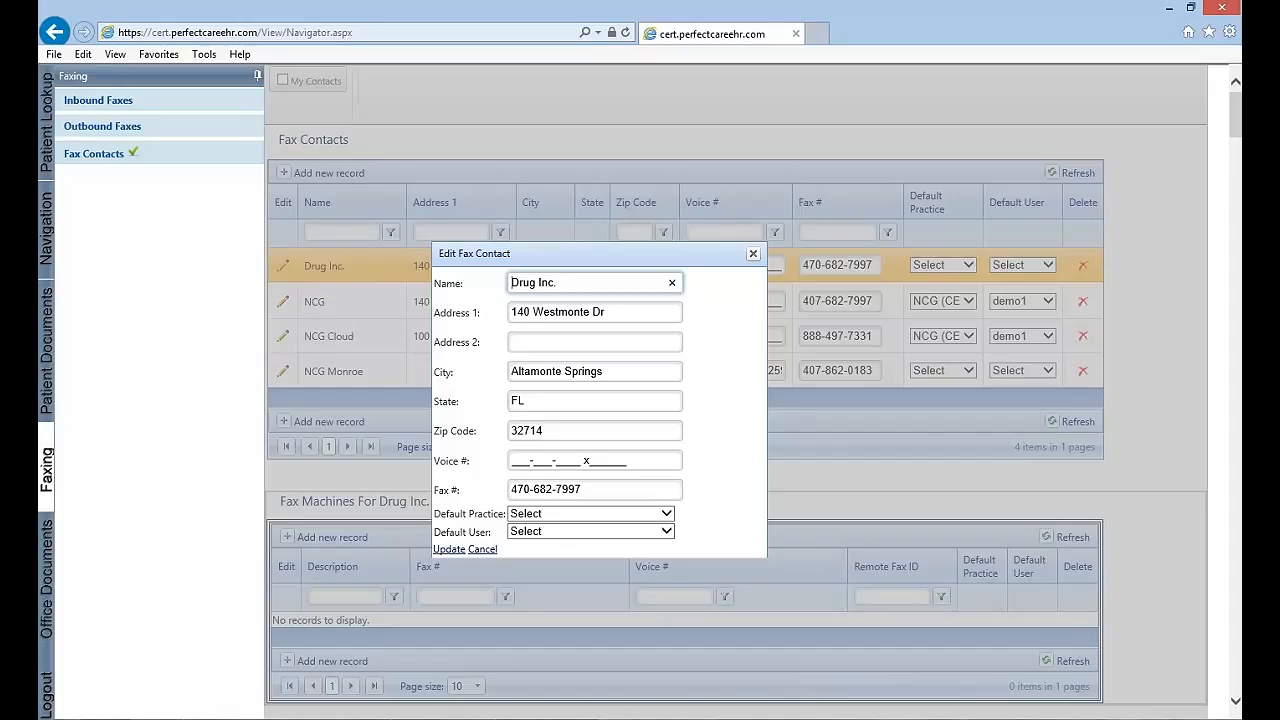
left_click(560, 346)
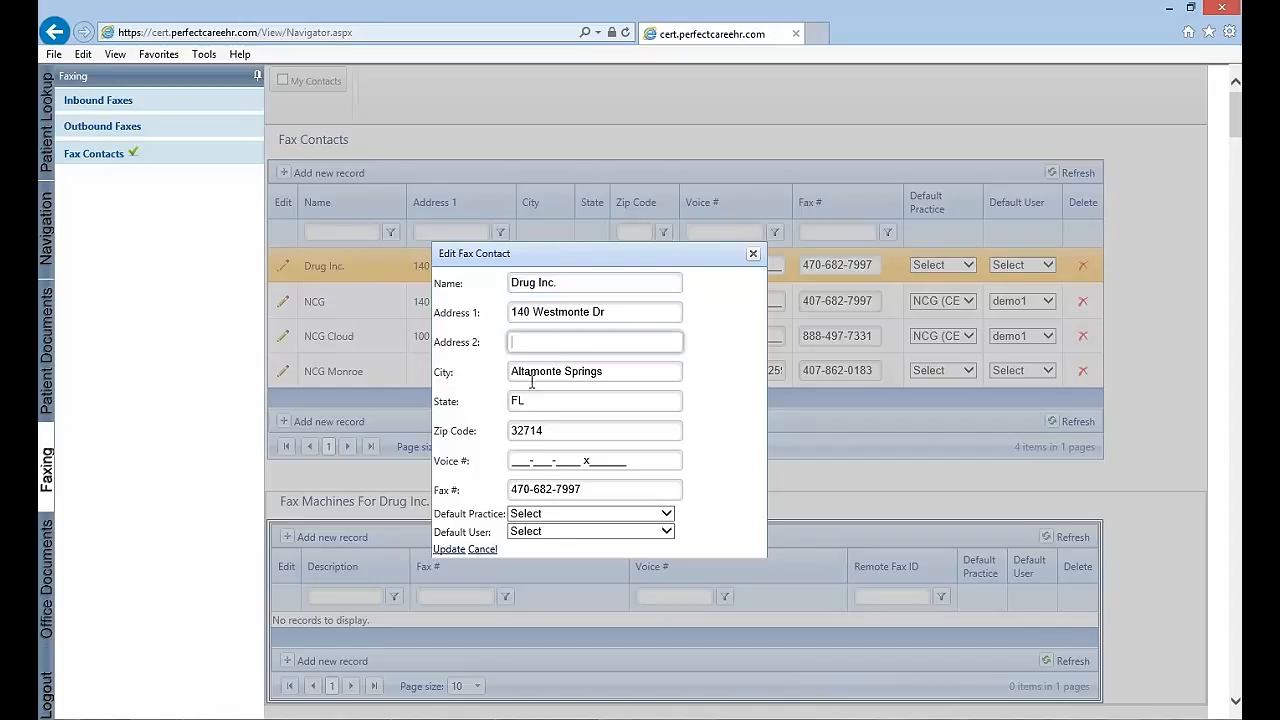
type("Ste 100")
left_click(452, 549)
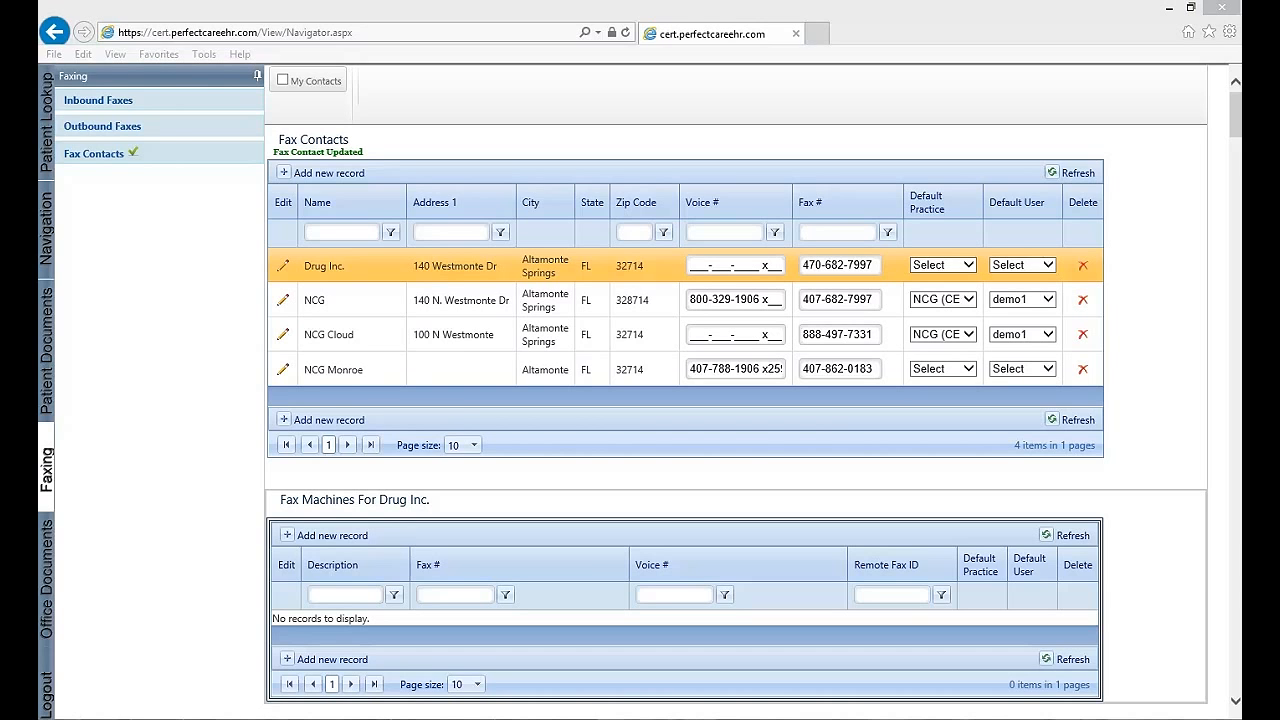
Leave the fax contacts without saving annotations and open the patient's Patient History documents
left_click(47, 340)
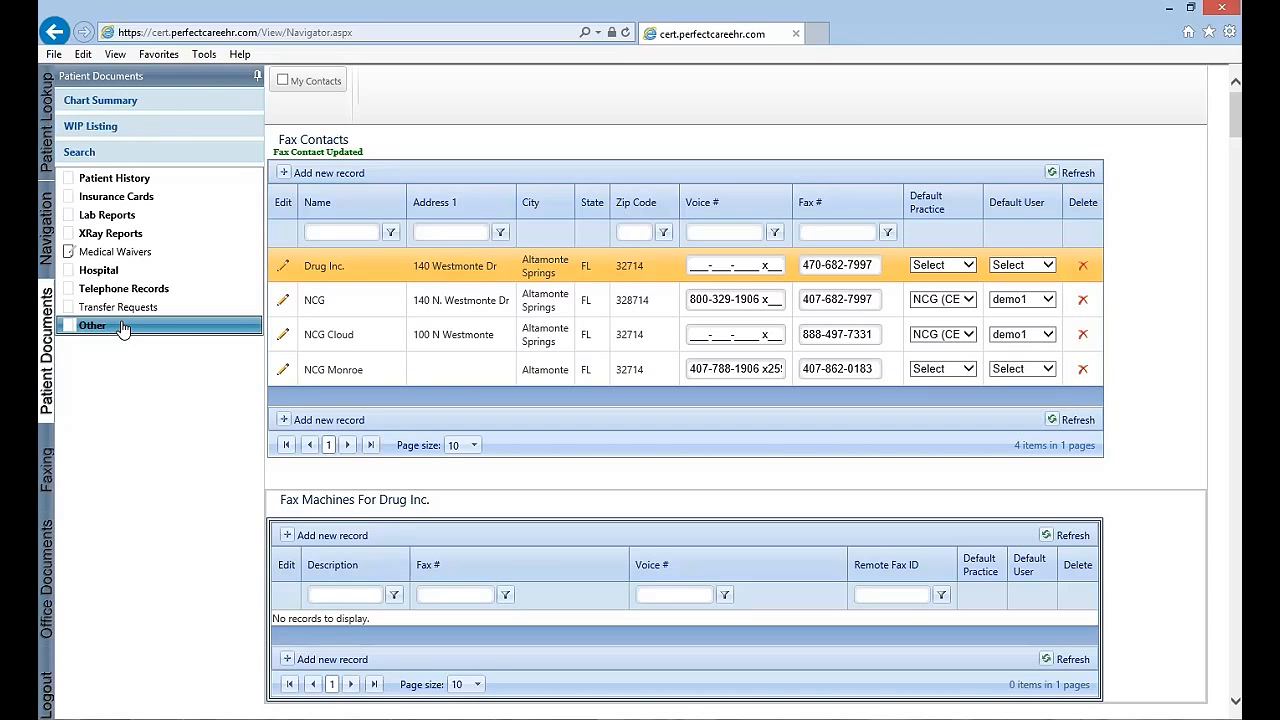
left_click(130, 180)
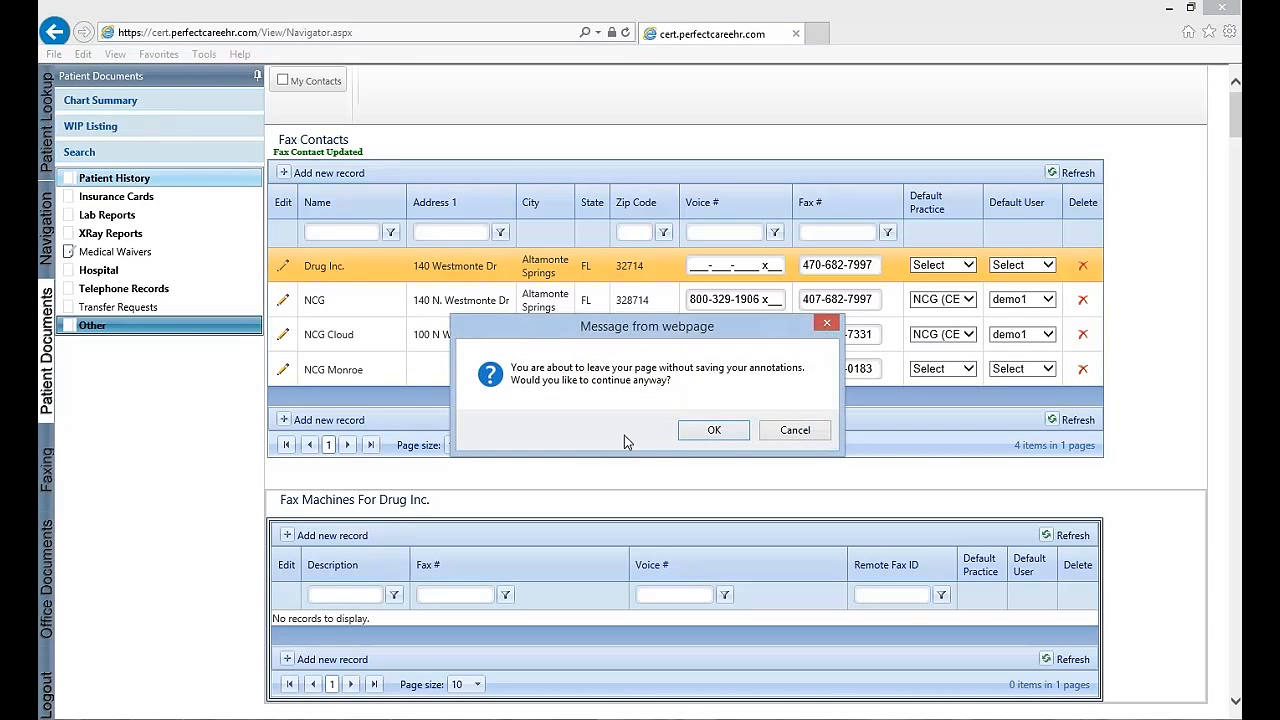
left_click(712, 431)
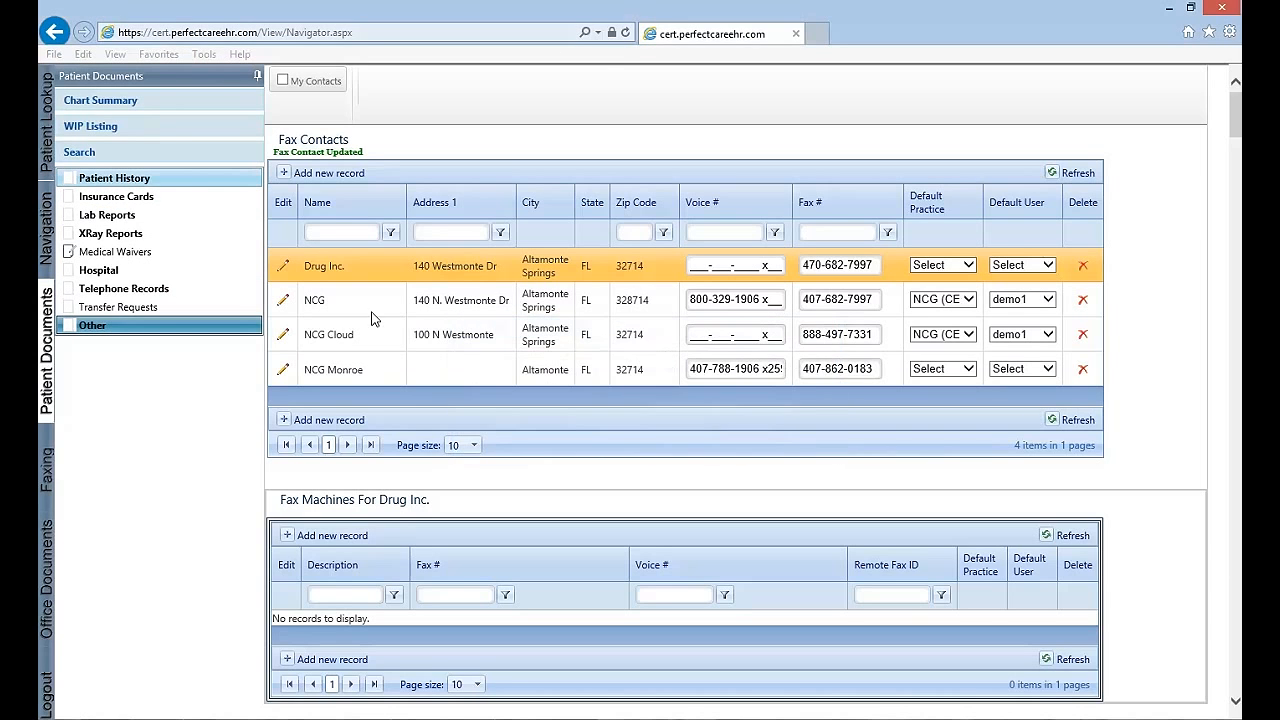
left_click(130, 180)
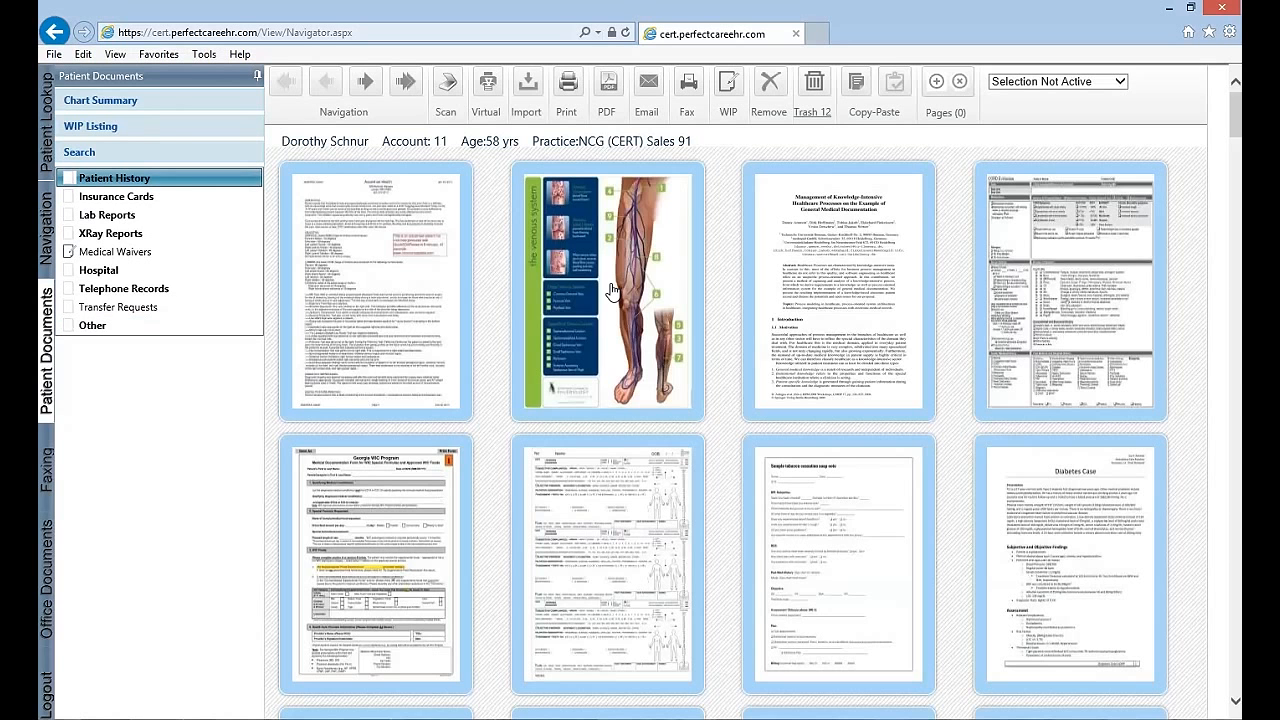
Set the page selection mode to Select Manually and select the first, third and fourth pages of the first row
left_click(1100, 82)
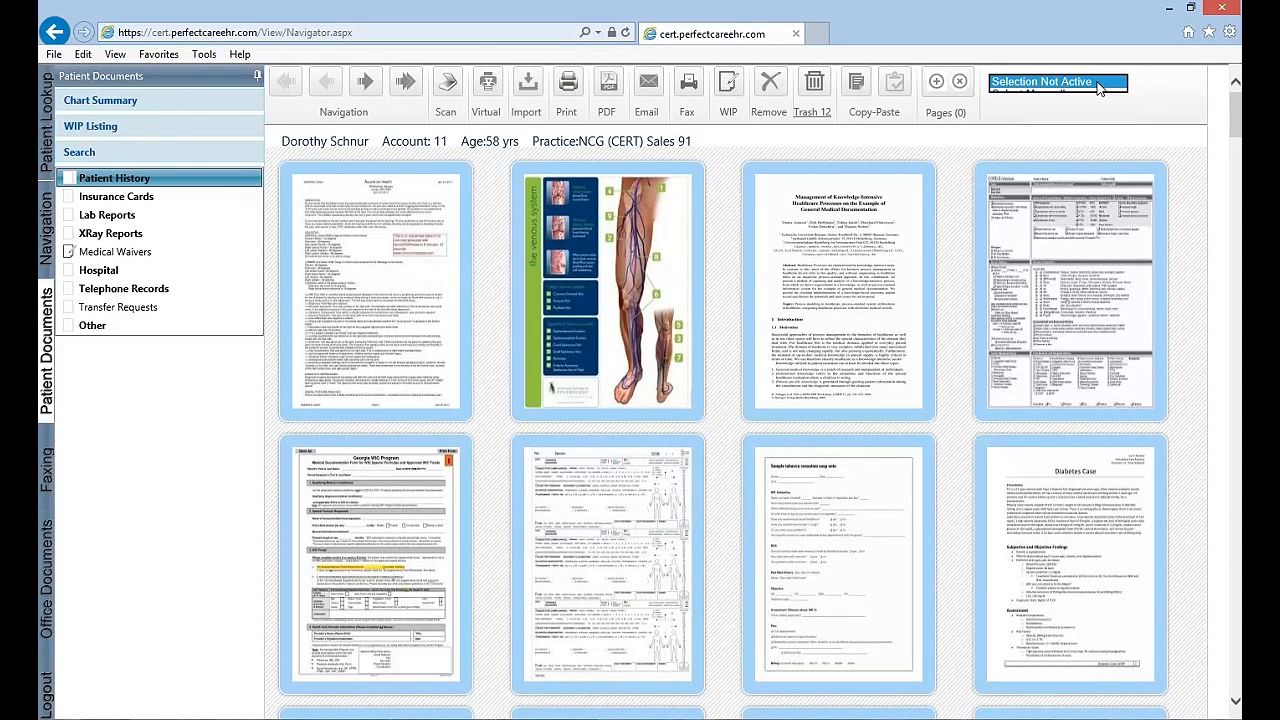
left_click(1035, 97)
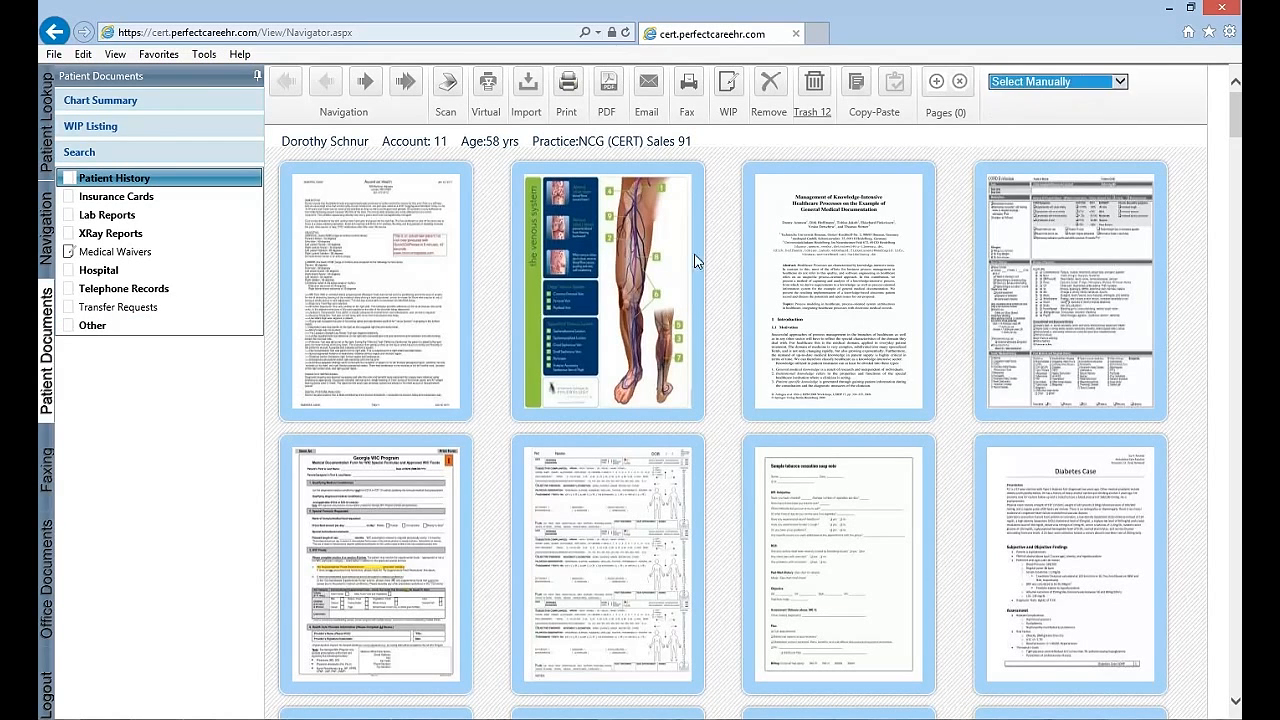
left_click(440, 293)
left_click(800, 275)
left_click(1030, 290)
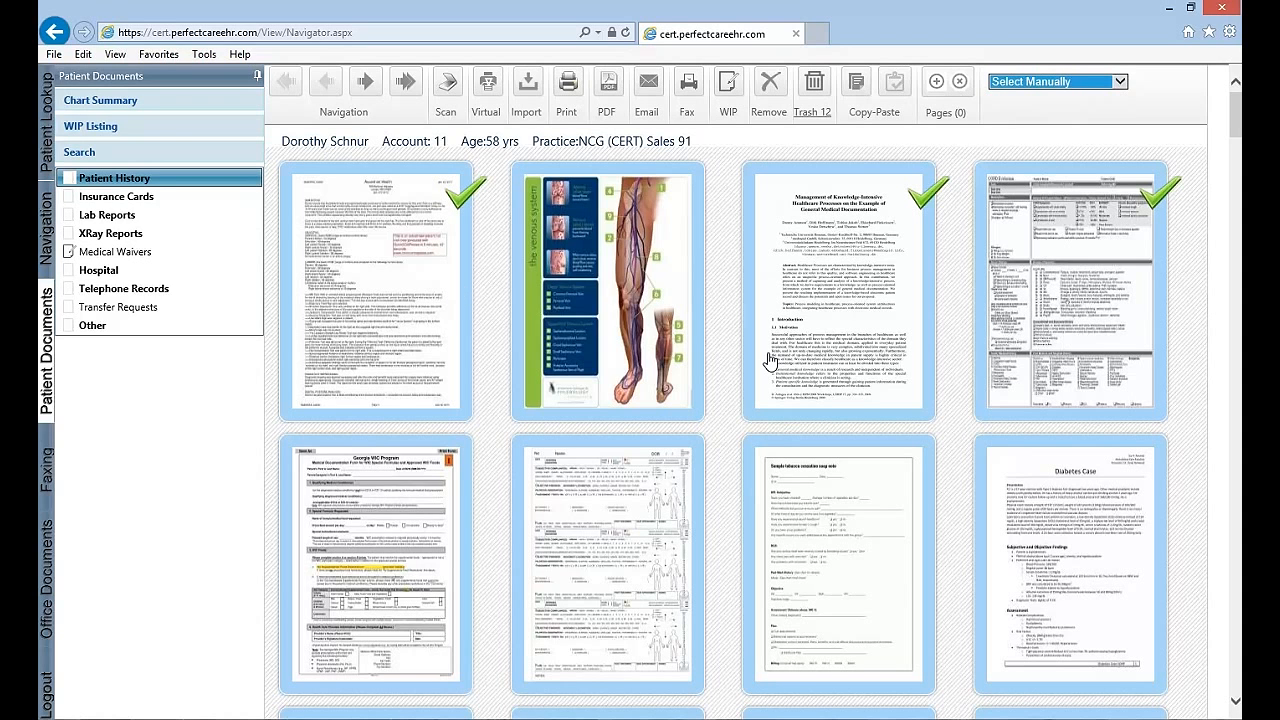
Start a fax of the selected pages to the Drug Inc. contact and open the cover pages library
left_click(697, 84)
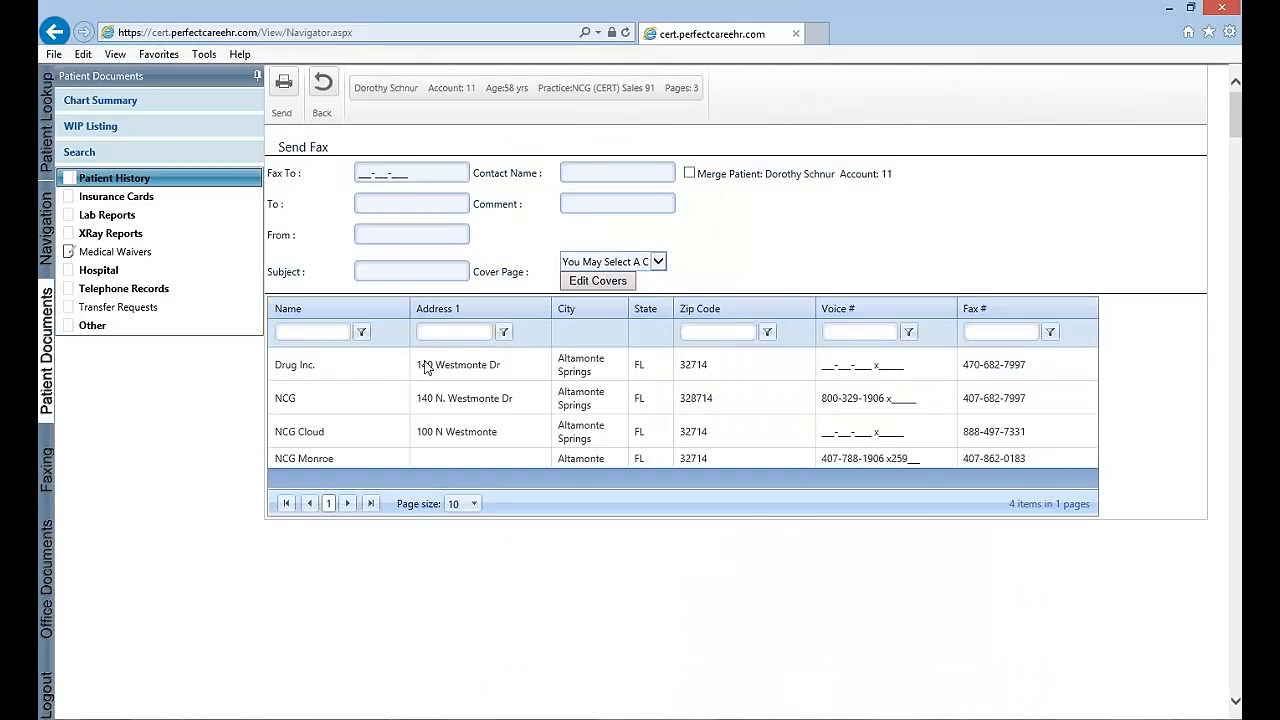
left_click(535, 367)
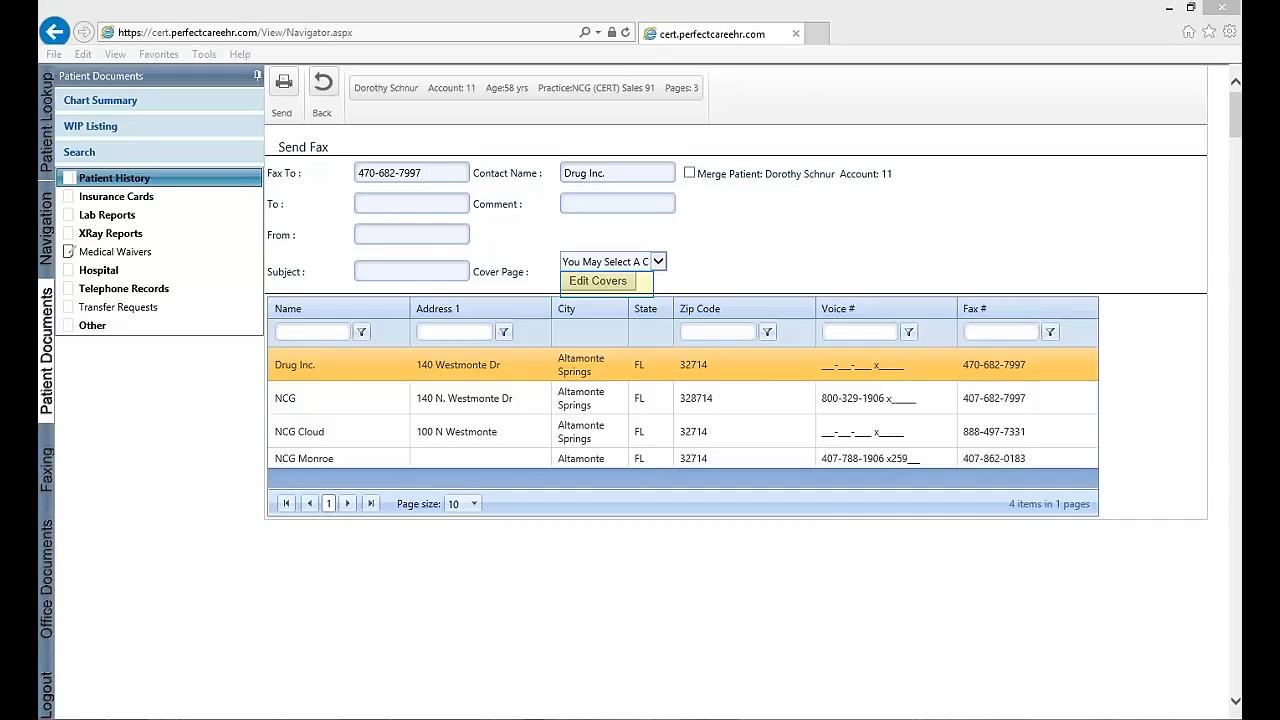
left_click(605, 282)
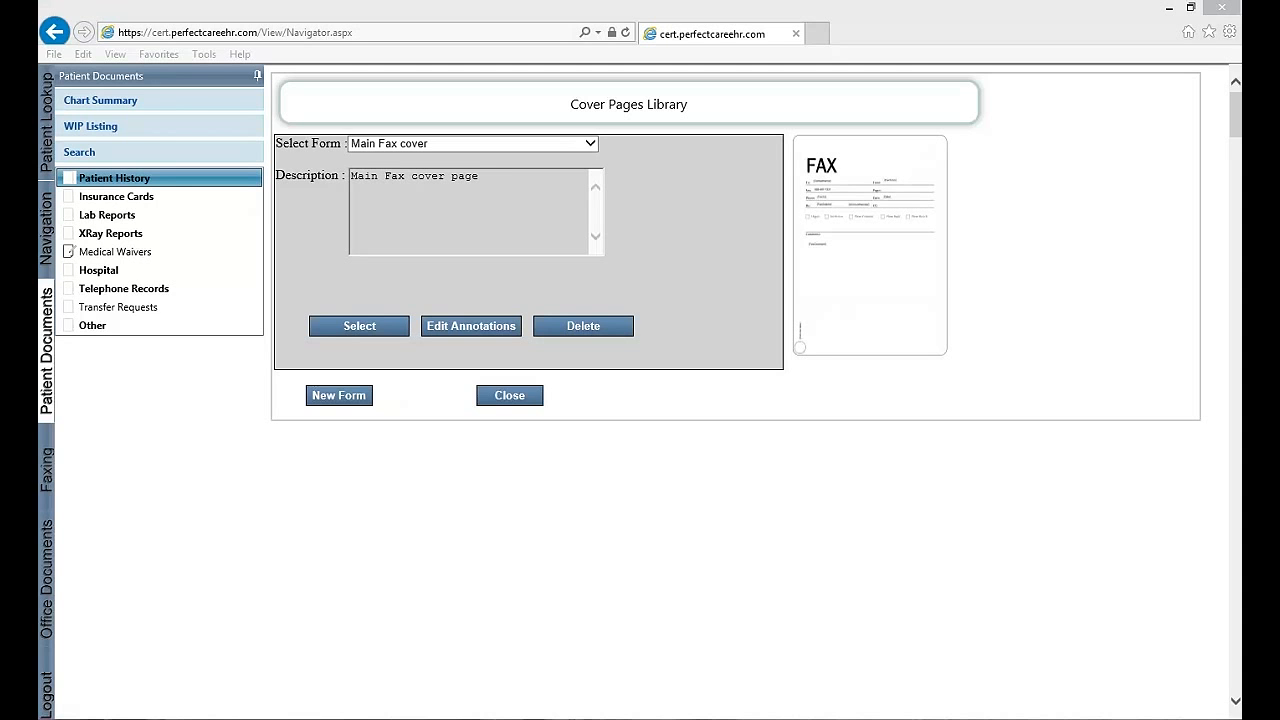
Switch to Word and print the Fax cover page document to the WebVirtualPrinter
left_click(505, 605)
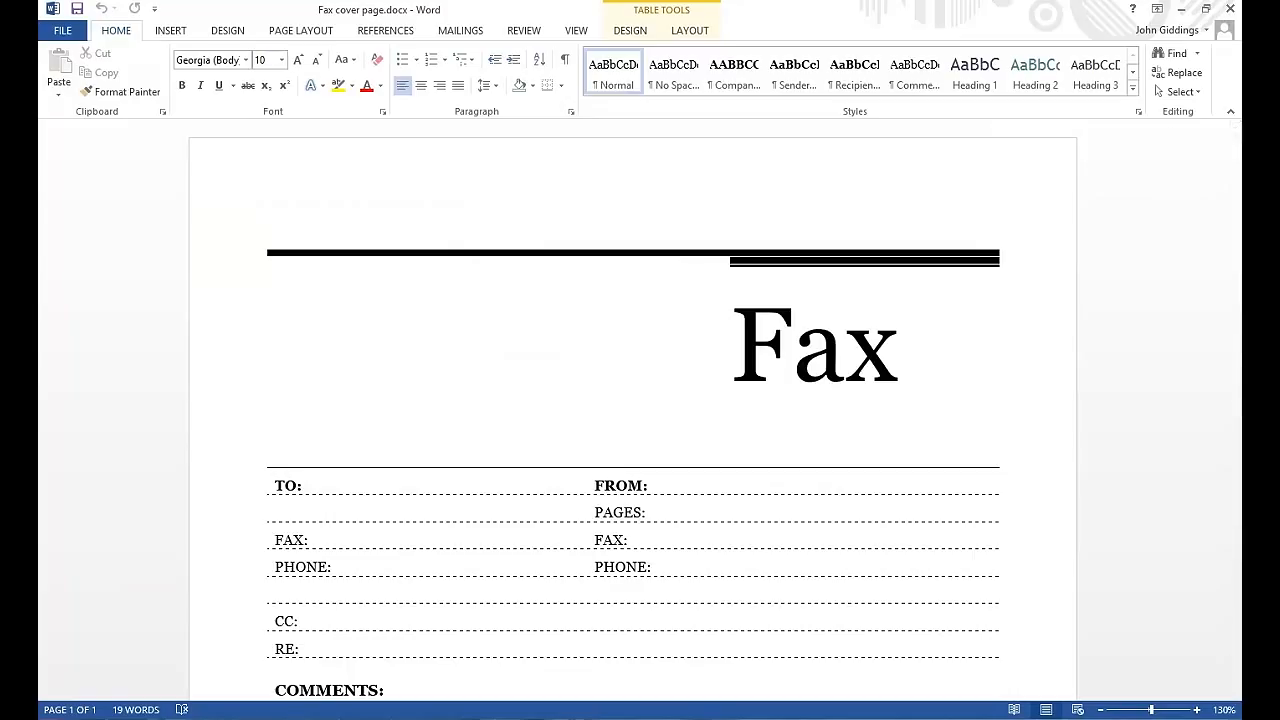
left_click(63, 31)
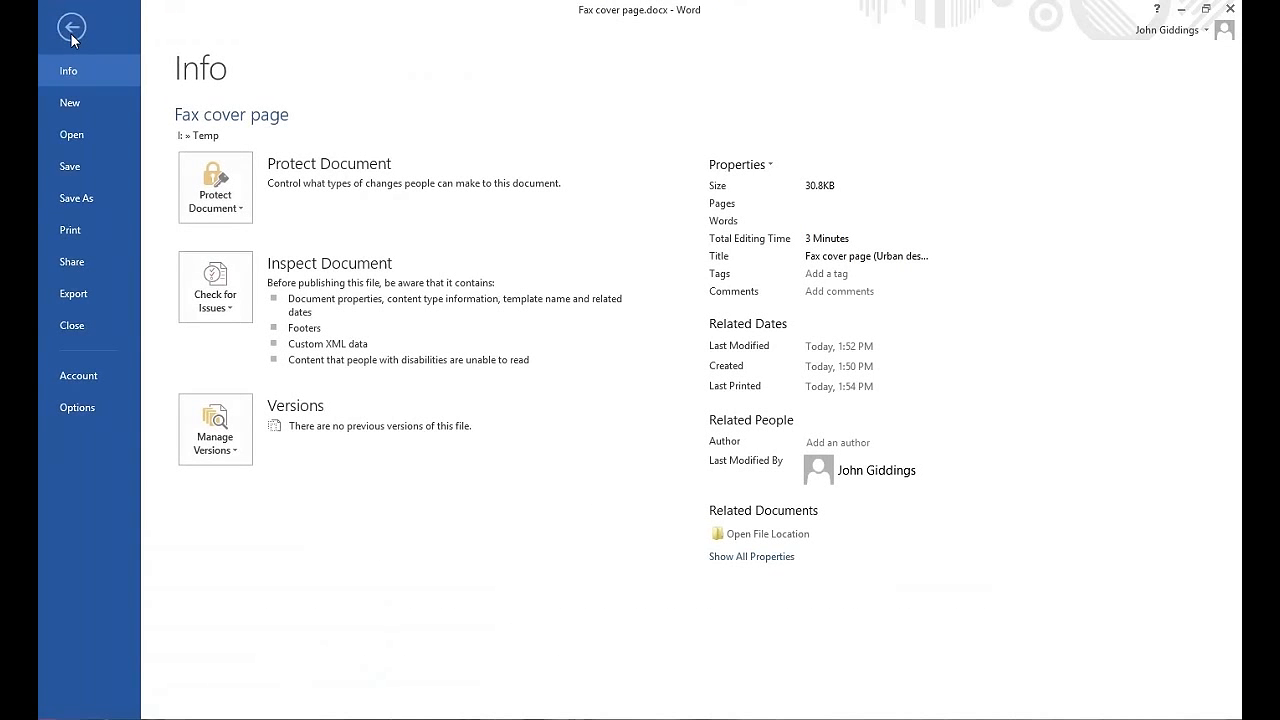
left_click(73, 232)
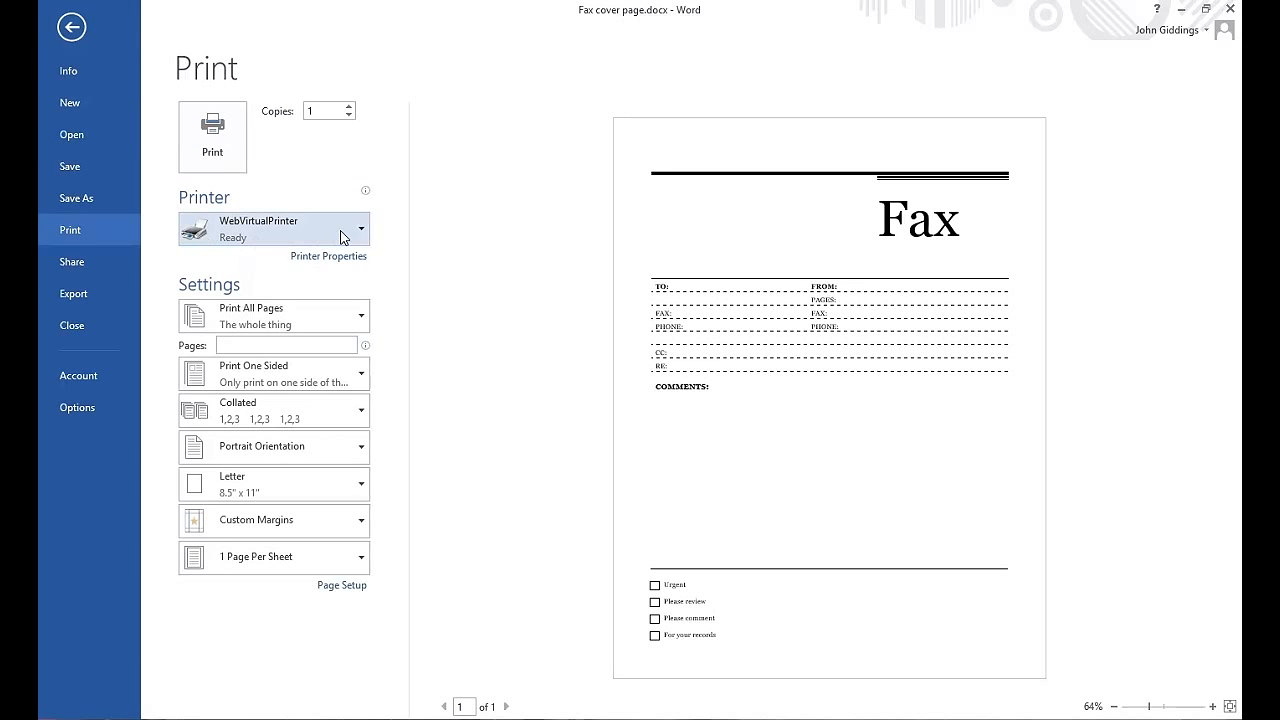
left_click(222, 155)
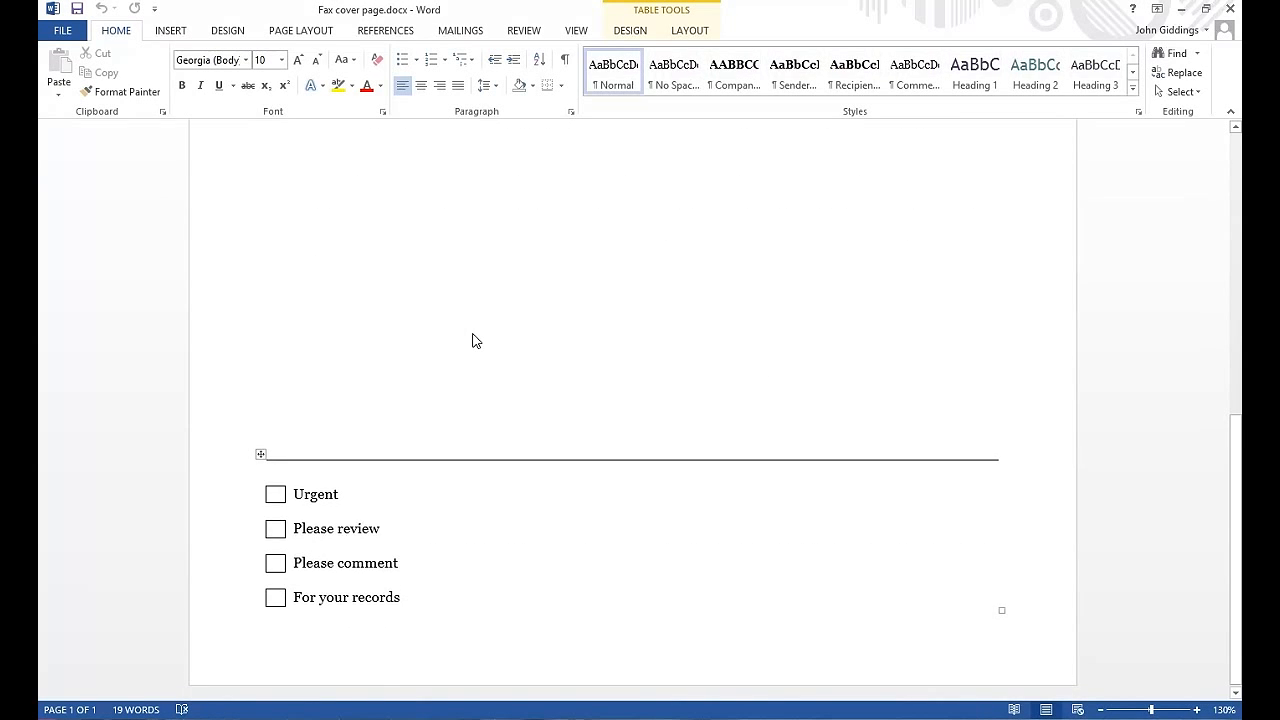
scroll(465, 335, "up", 10)
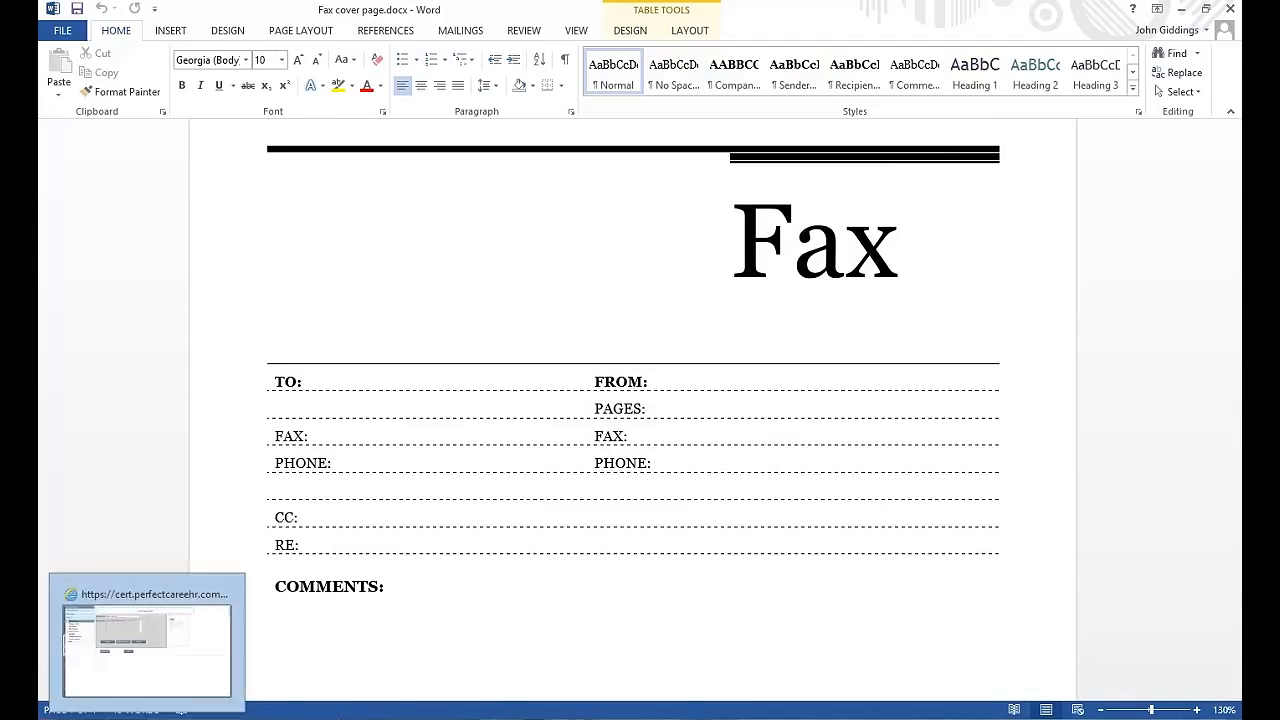
Return to the cover pages library in the browser and create a form named "This is my new office cover sheet" with description "New sheet"
left_click(163, 632)
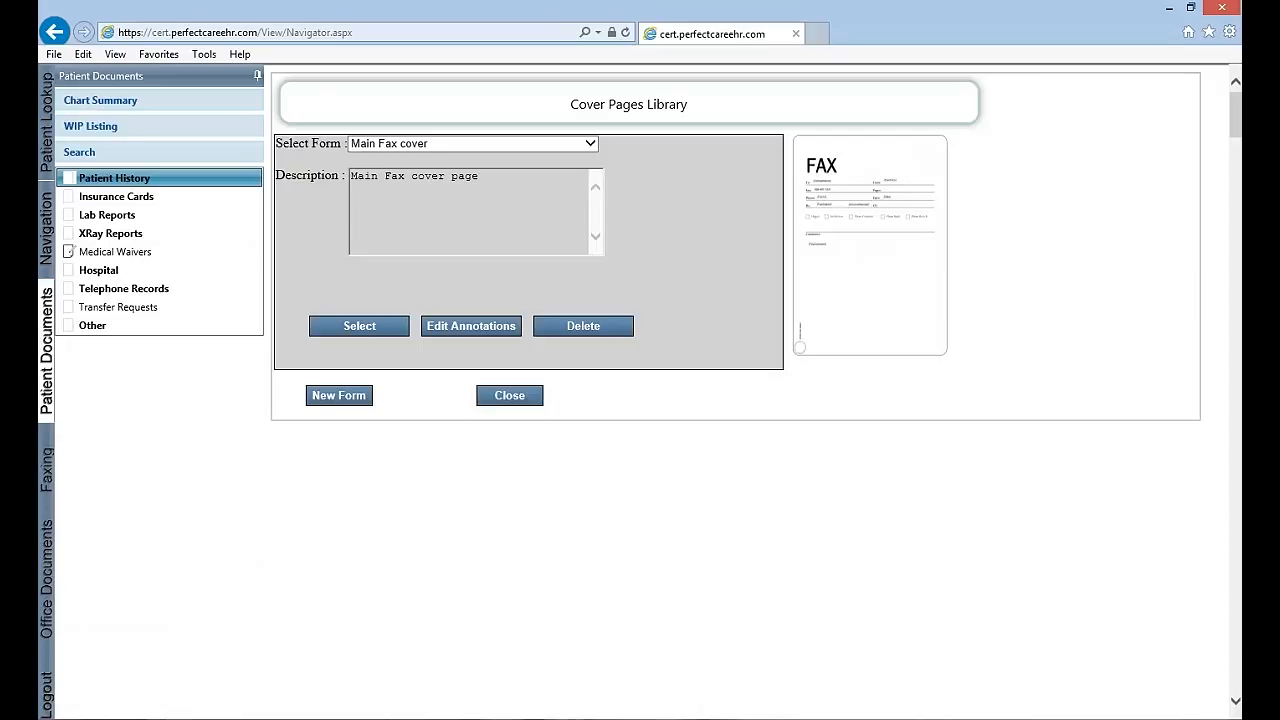
left_click(341, 397)
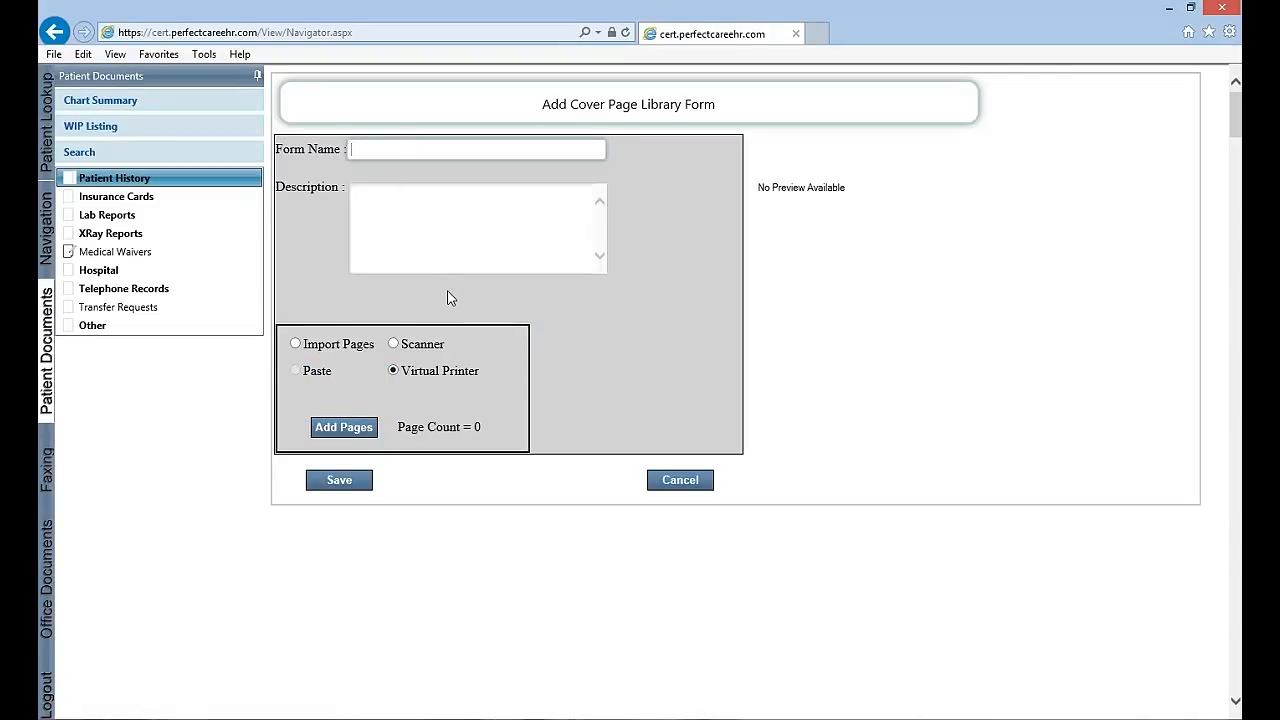
type("This is my new")
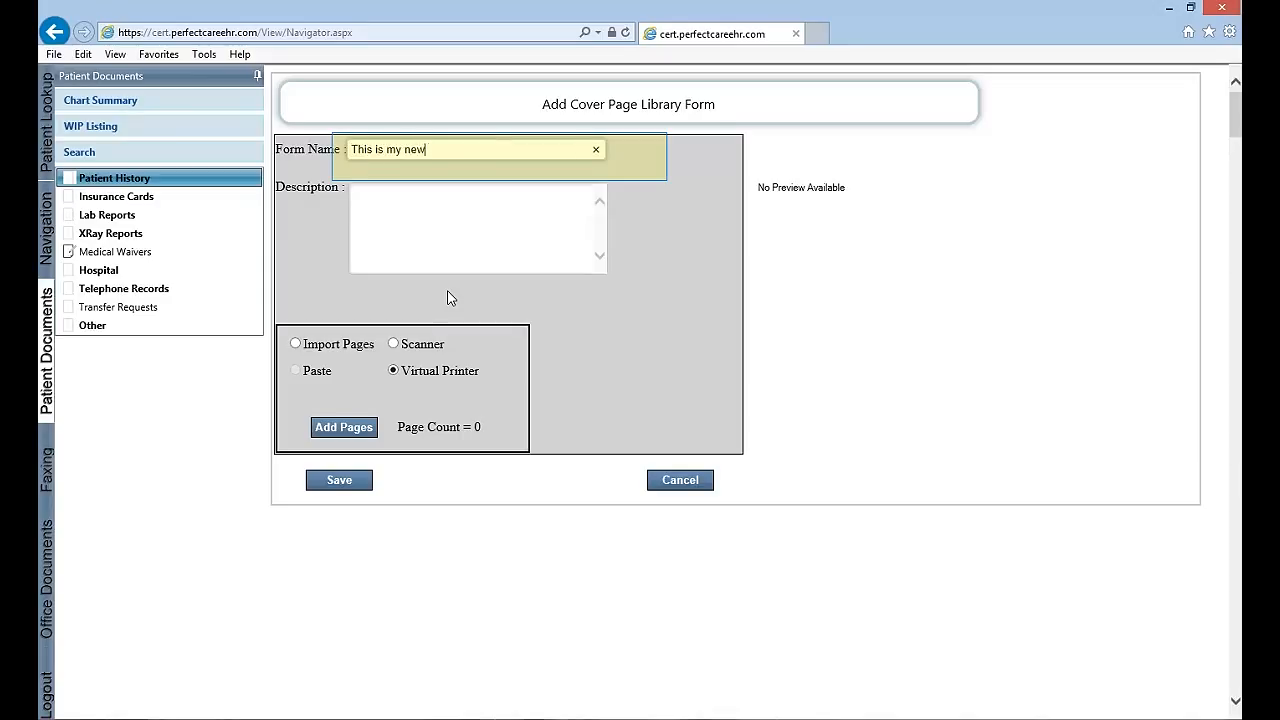
type(" office")
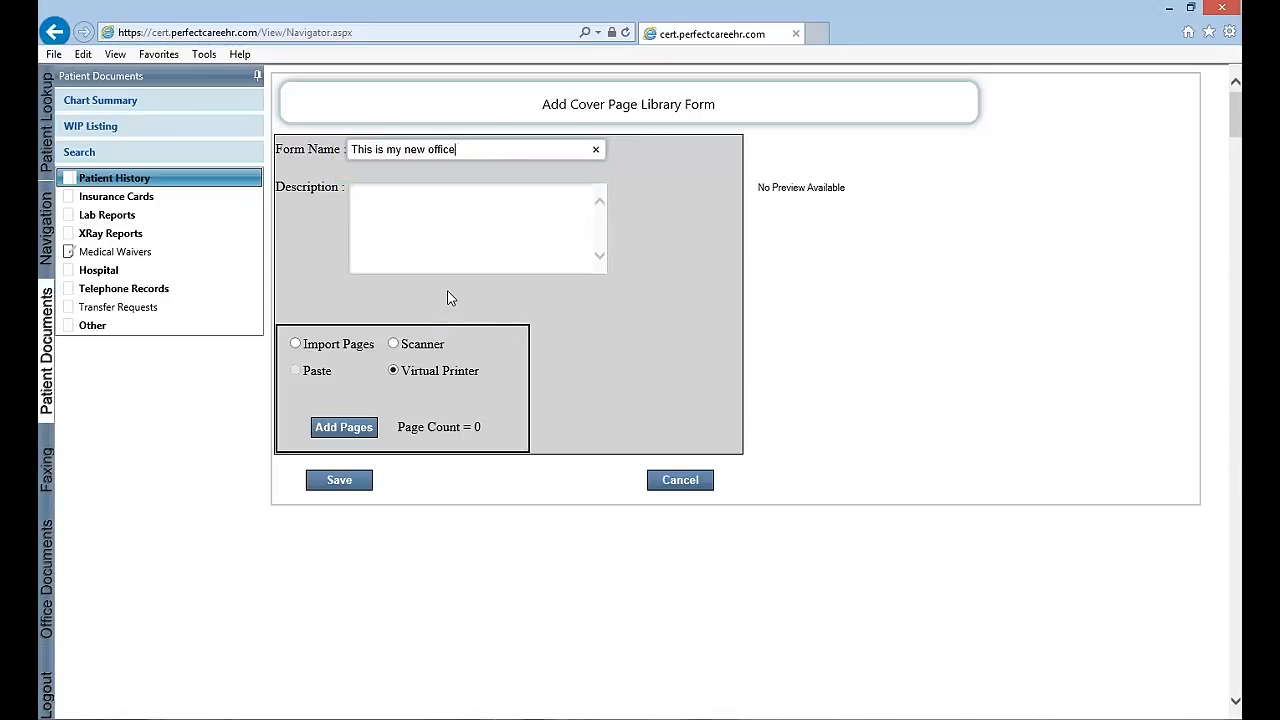
type(" cover sheet")
key("Tab")
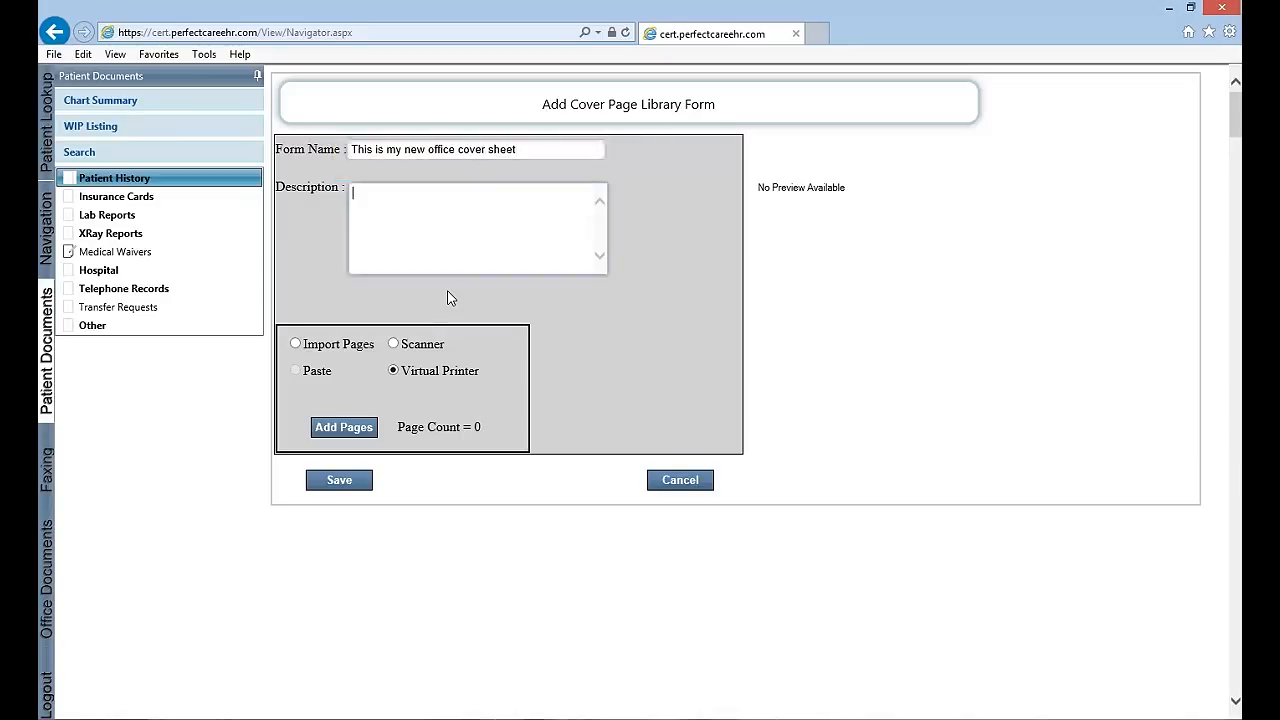
type("New sheet")
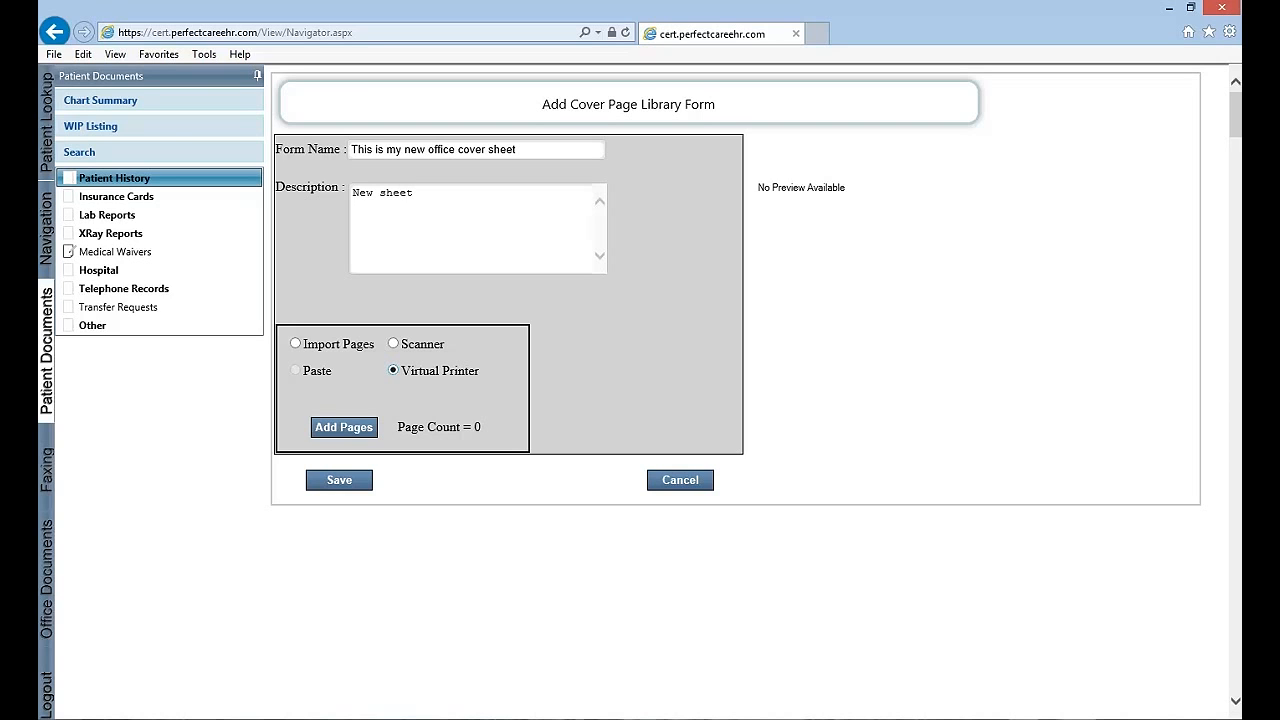
Upload the printed fax cover page from the virtual printer to the new form and save the form
left_click(348, 430)
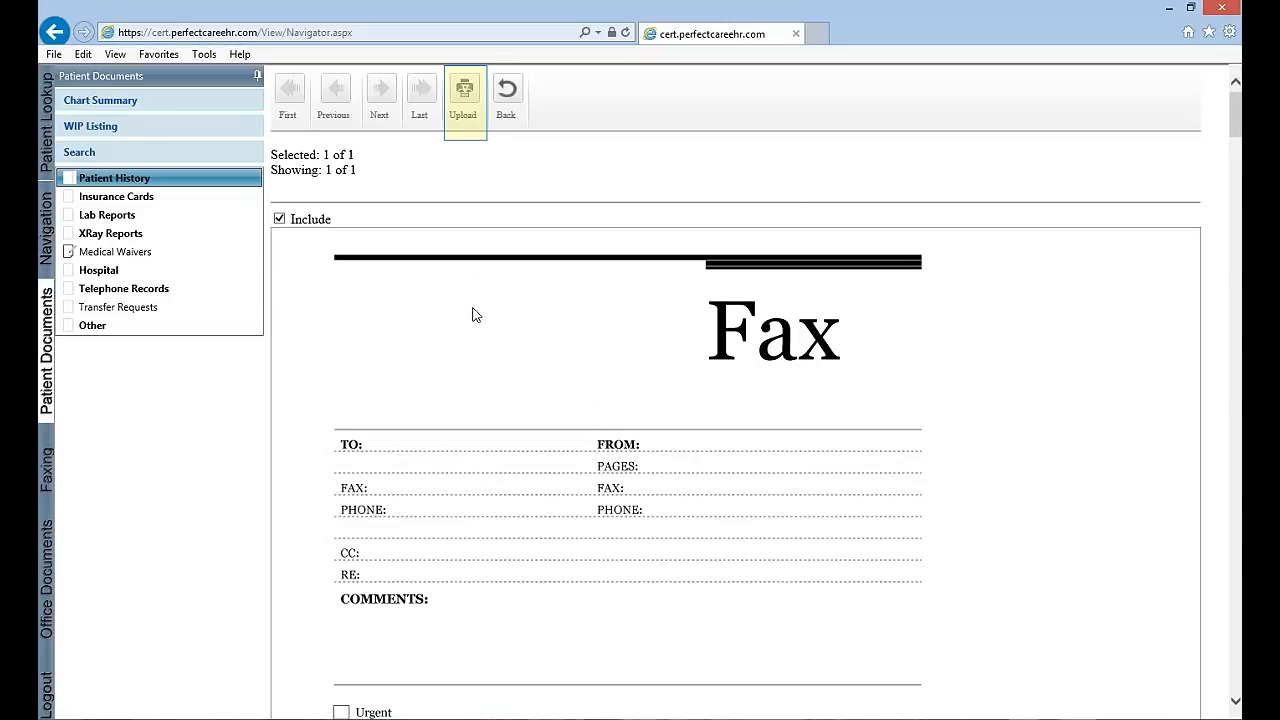
left_click(472, 95)
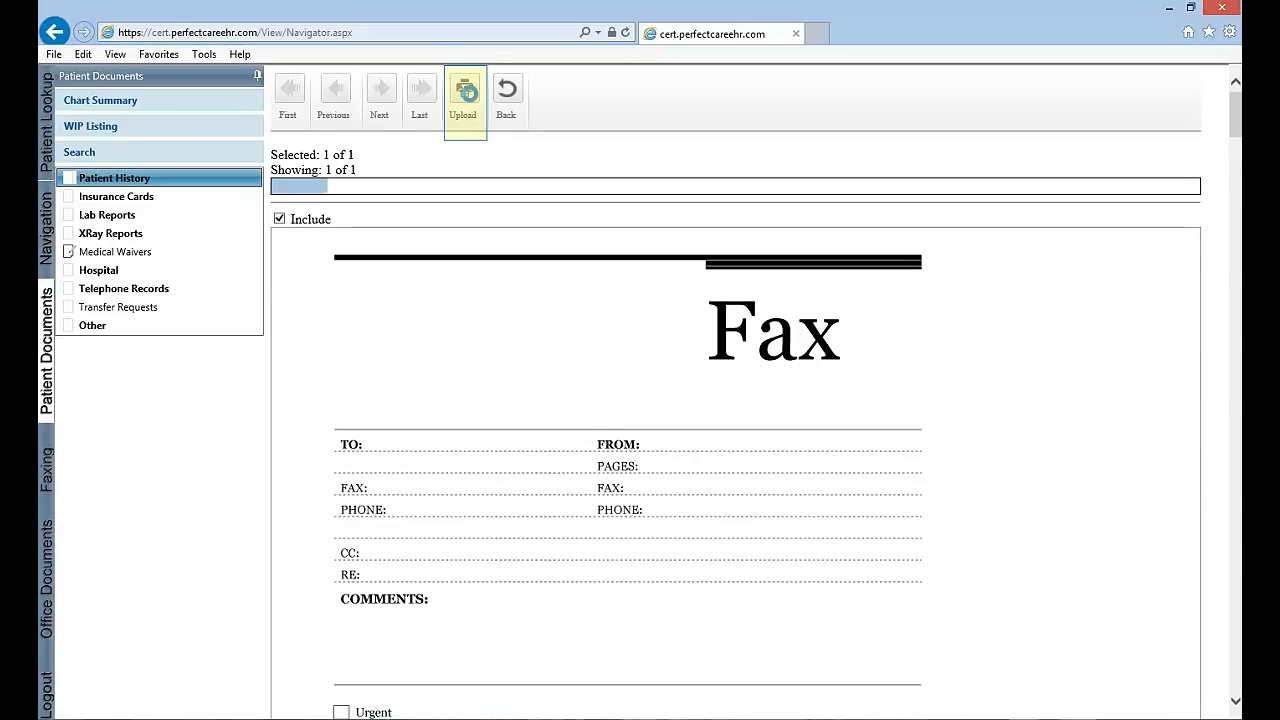
left_click(518, 97)
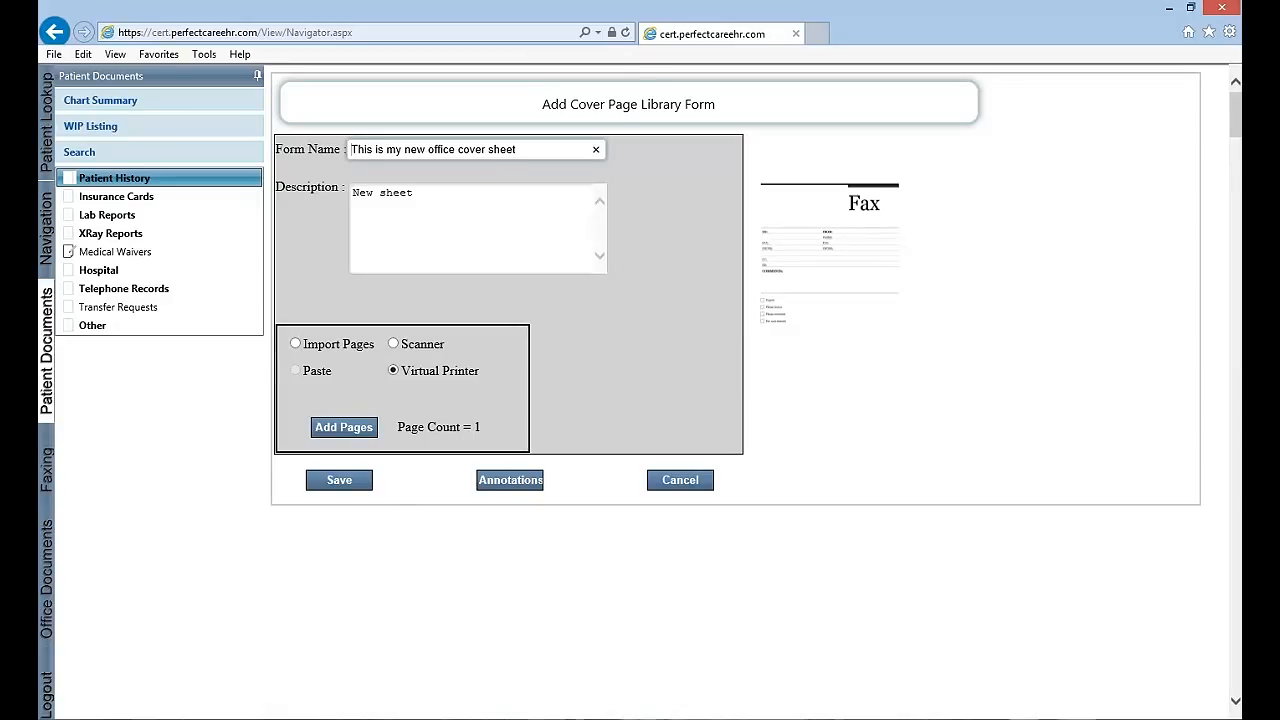
left_click(339, 480)
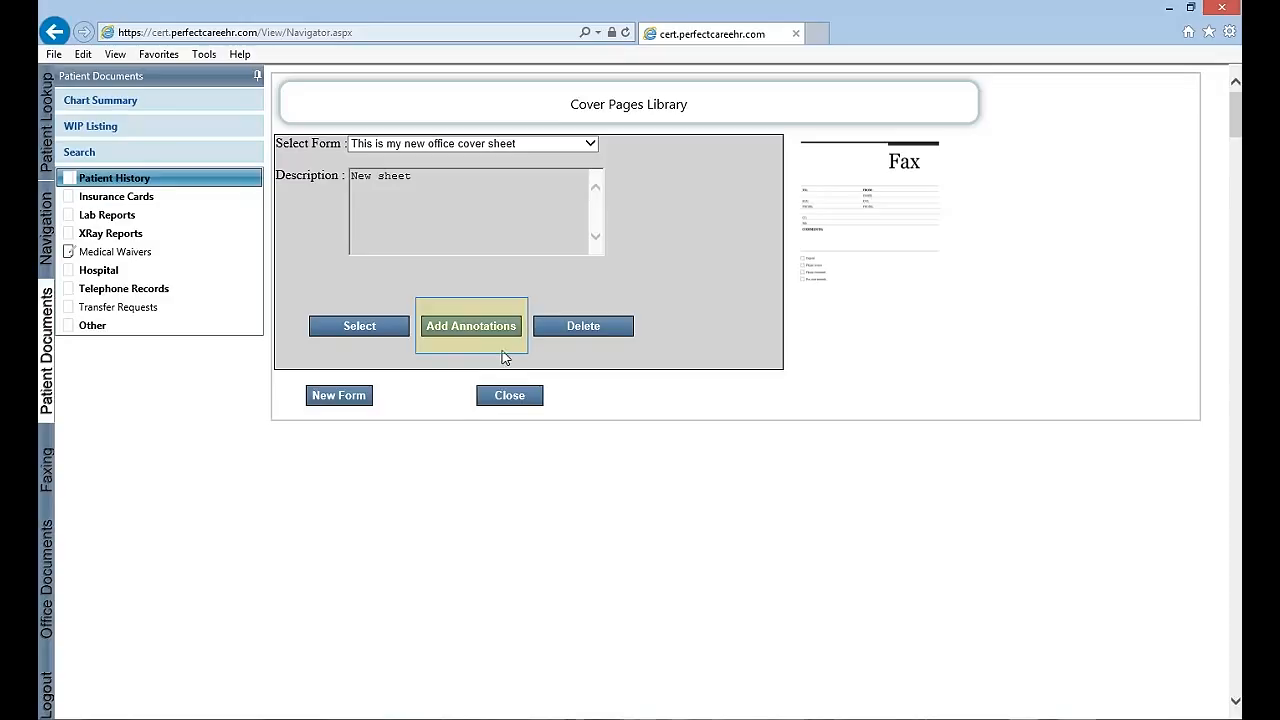
Open the annotations of the "This is my new office cover sheet" form and place a FaxTo field beside TO:
left_click(576, 143)
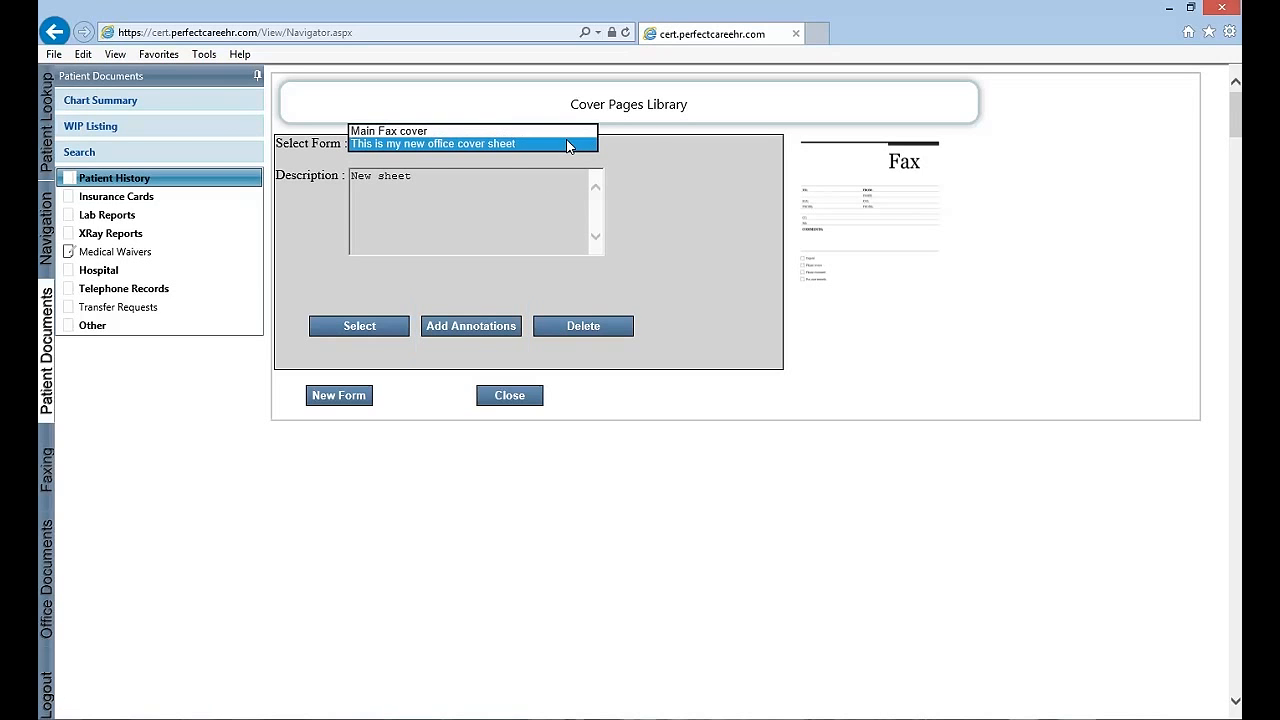
left_click(484, 330)
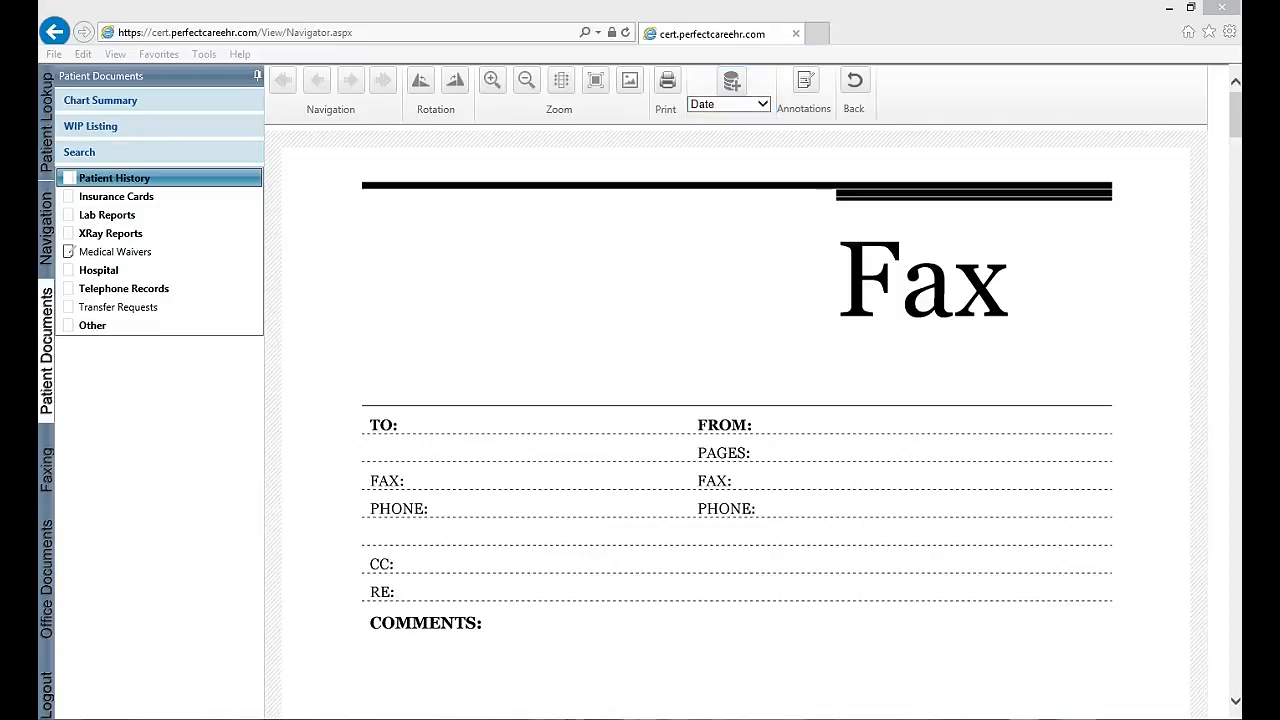
left_click(762, 104)
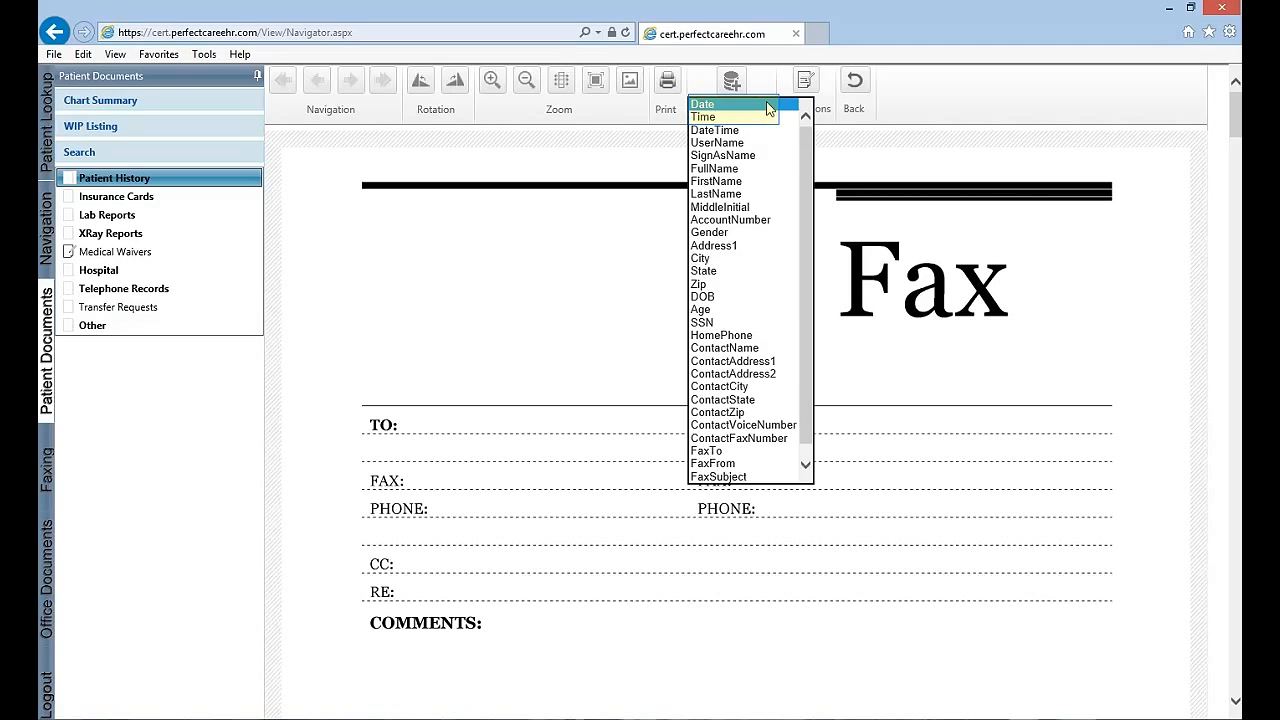
left_click(722, 451)
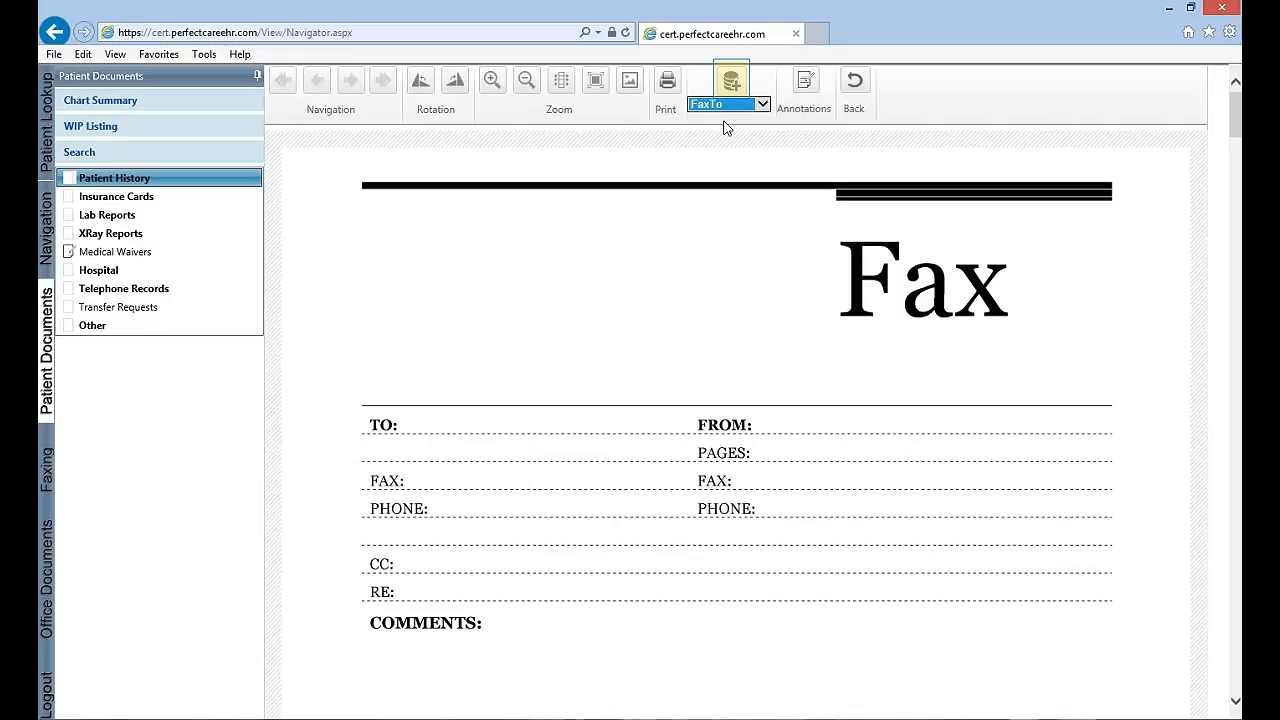
left_click(733, 82)
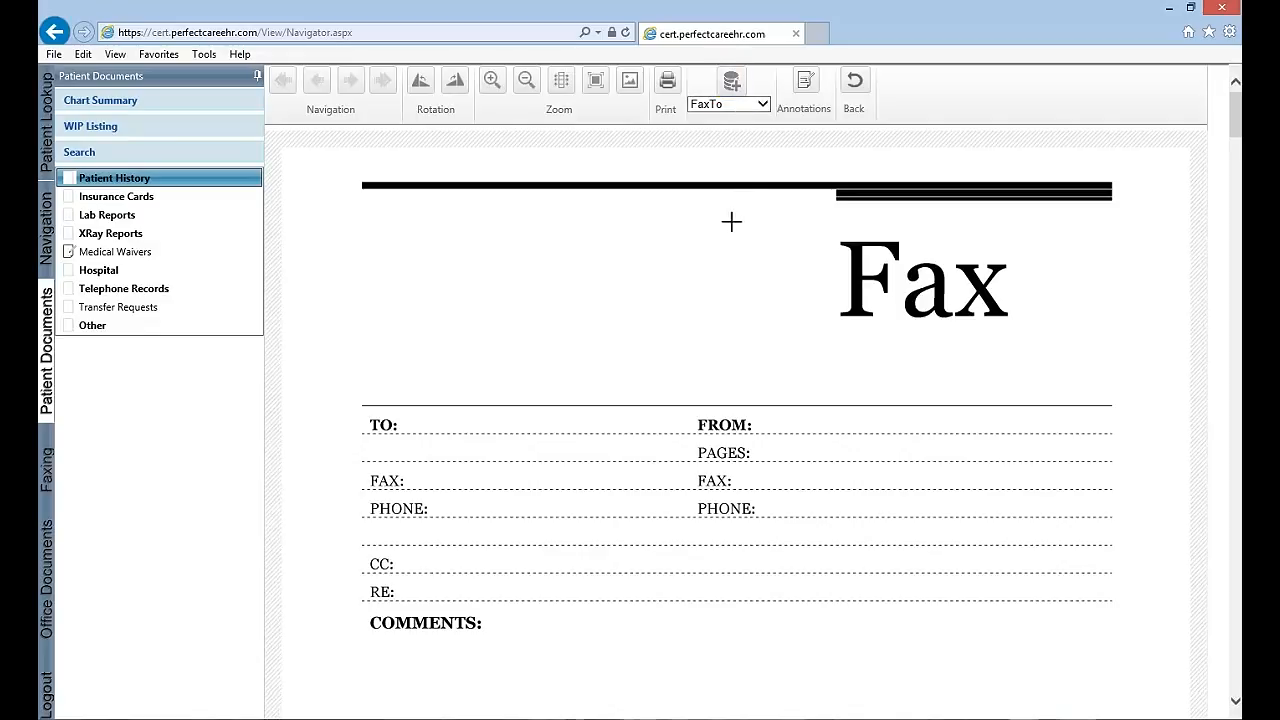
left_click(506, 279)
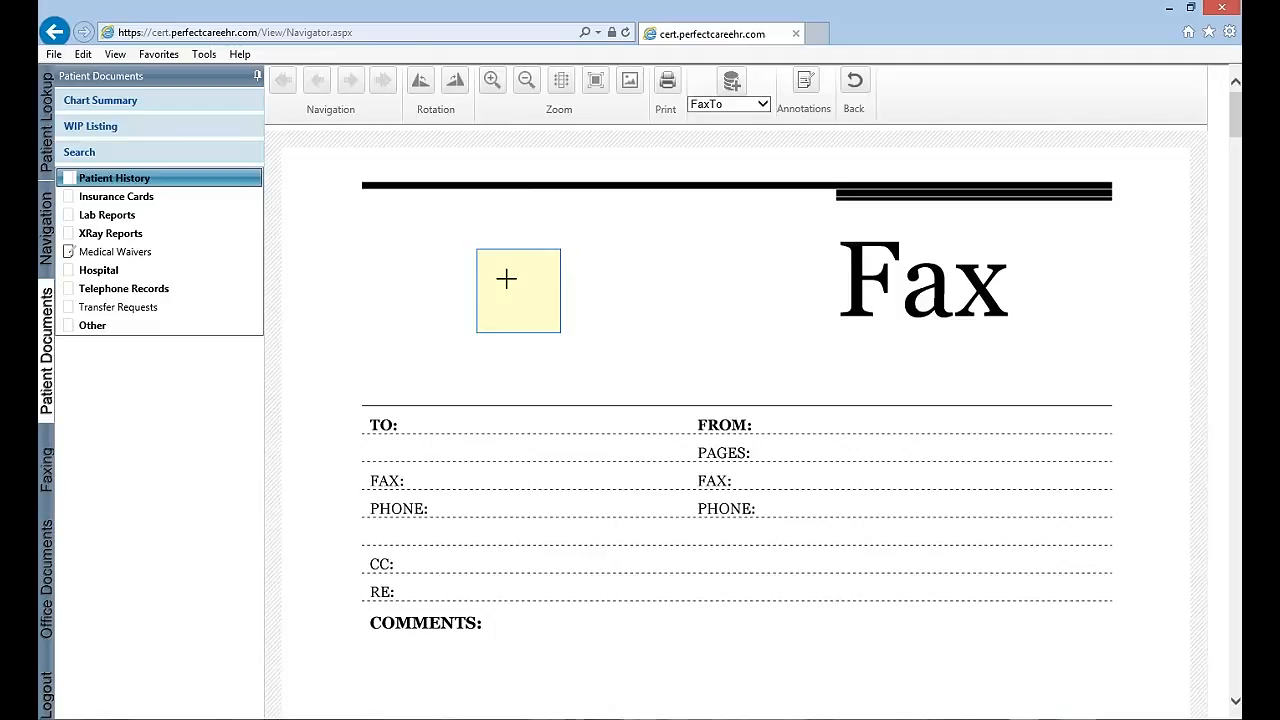
left_click(506, 279)
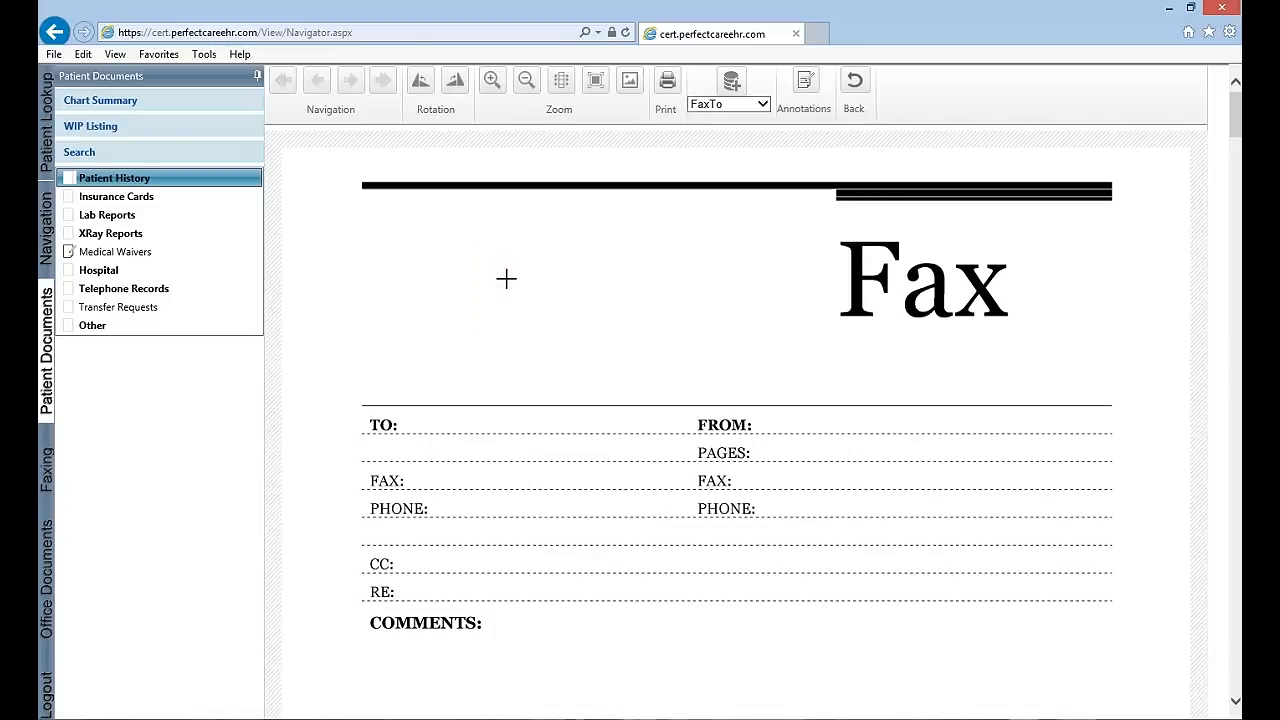
left_click(410, 408)
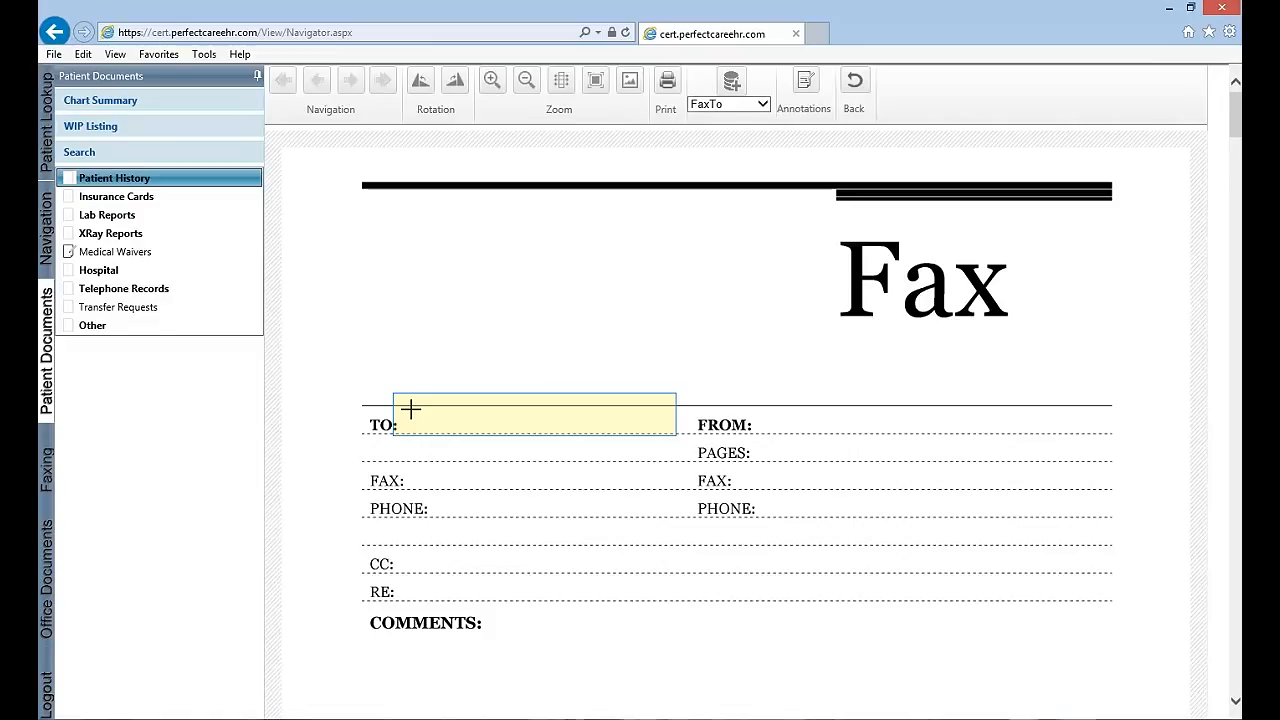
mouse_move(410, 408)
left_mouse_down()
mouse_move(531, 443)
mouse_move(682, 432)
left_mouse_up()
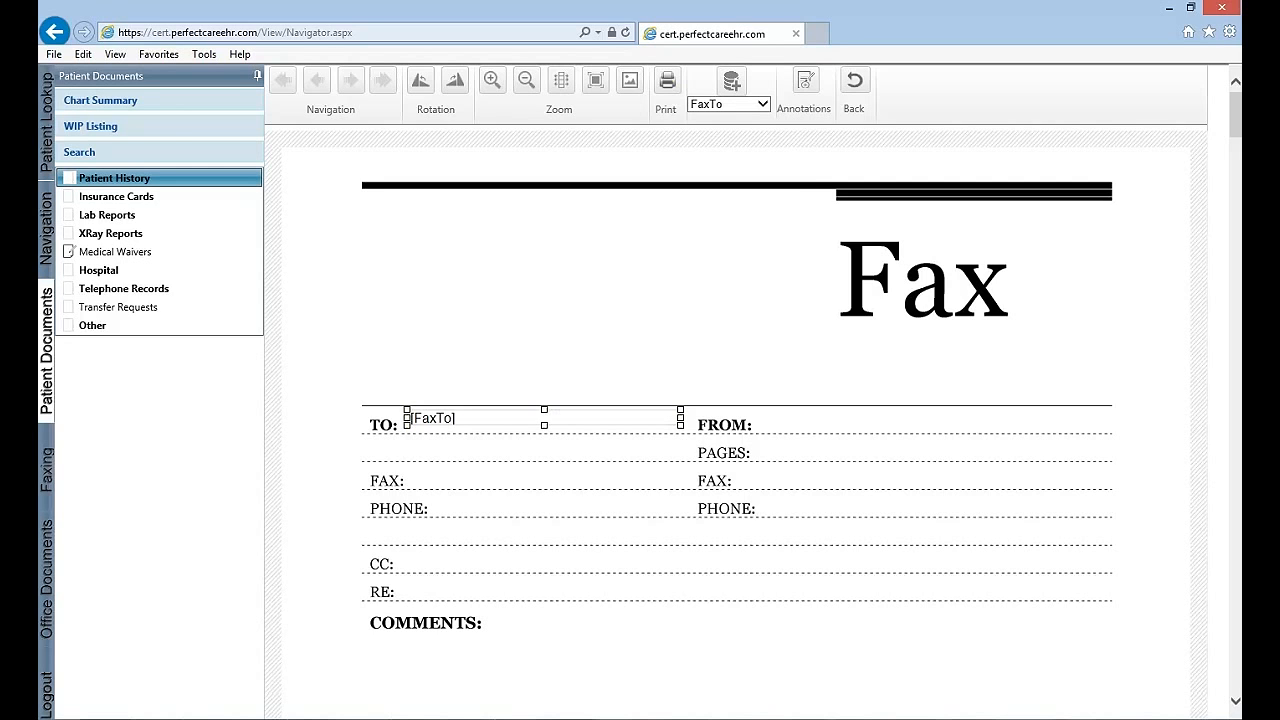
Place a FaxFrom field beside the FROM: label, extending to the end of its line
left_click(765, 107)
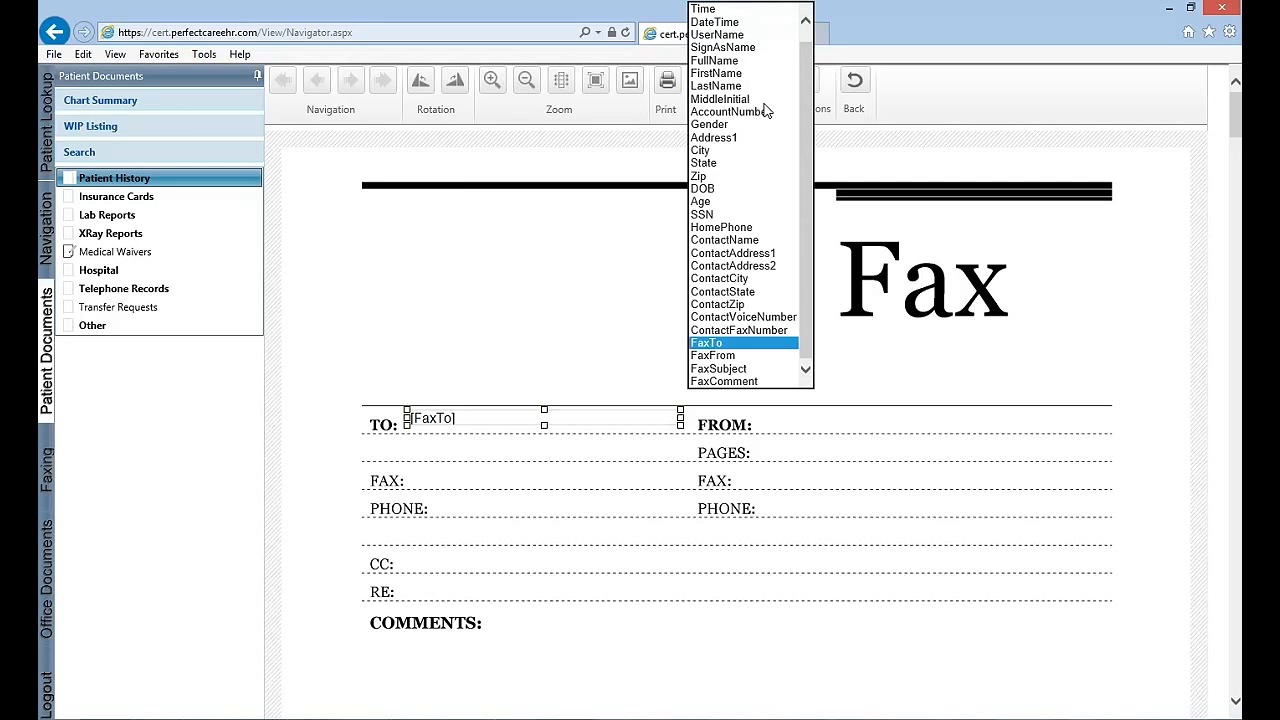
left_click(726, 357)
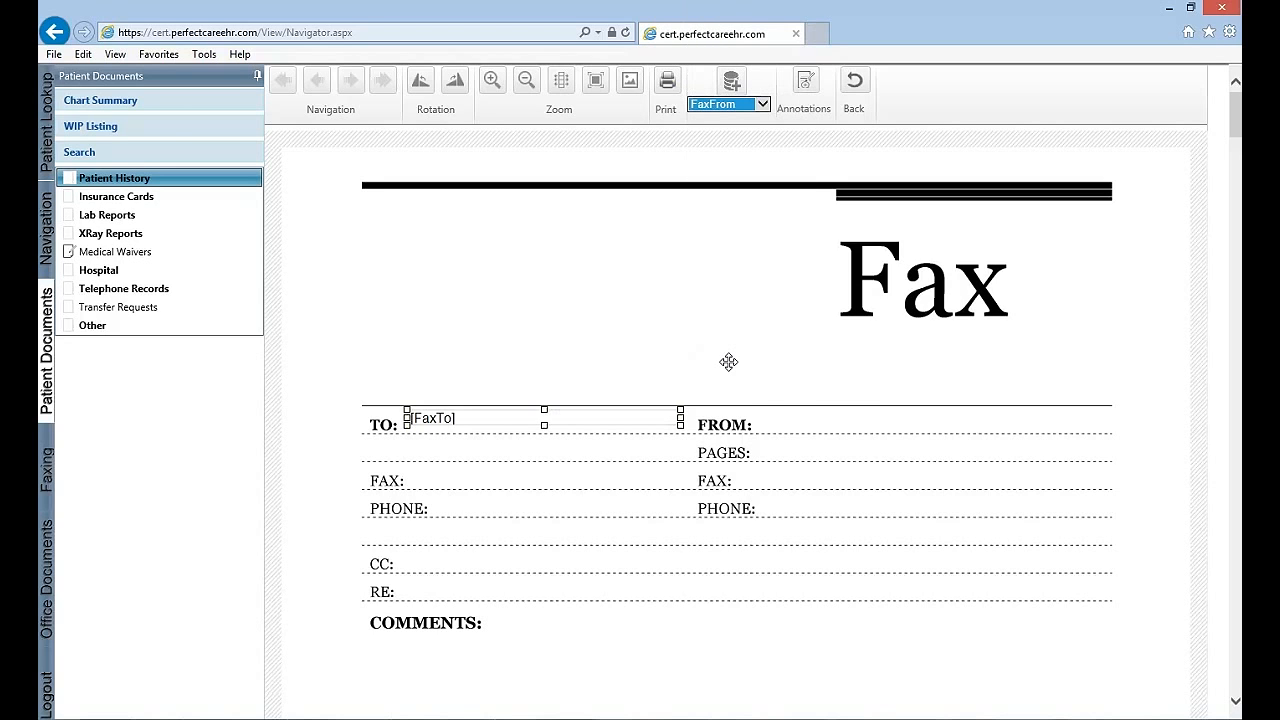
left_click(737, 86)
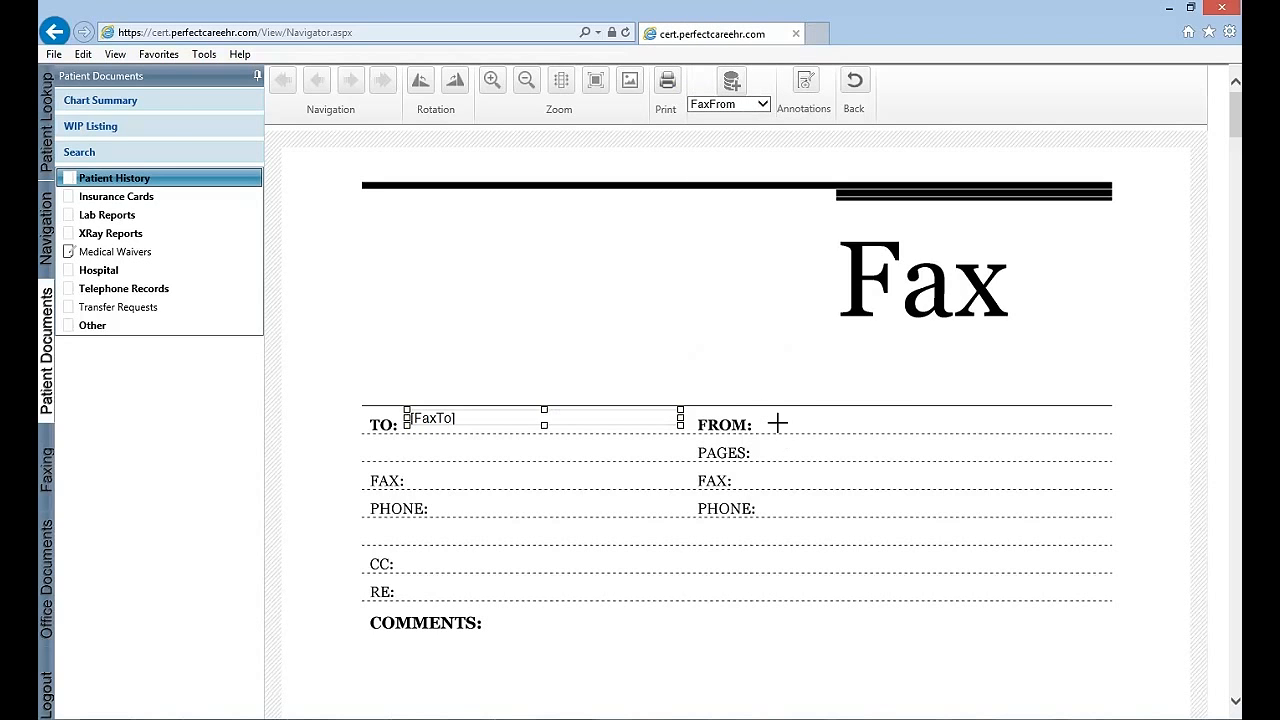
mouse_move(768, 408)
left_mouse_down()
mouse_move(946, 449)
mouse_move(1106, 437)
left_mouse_up()
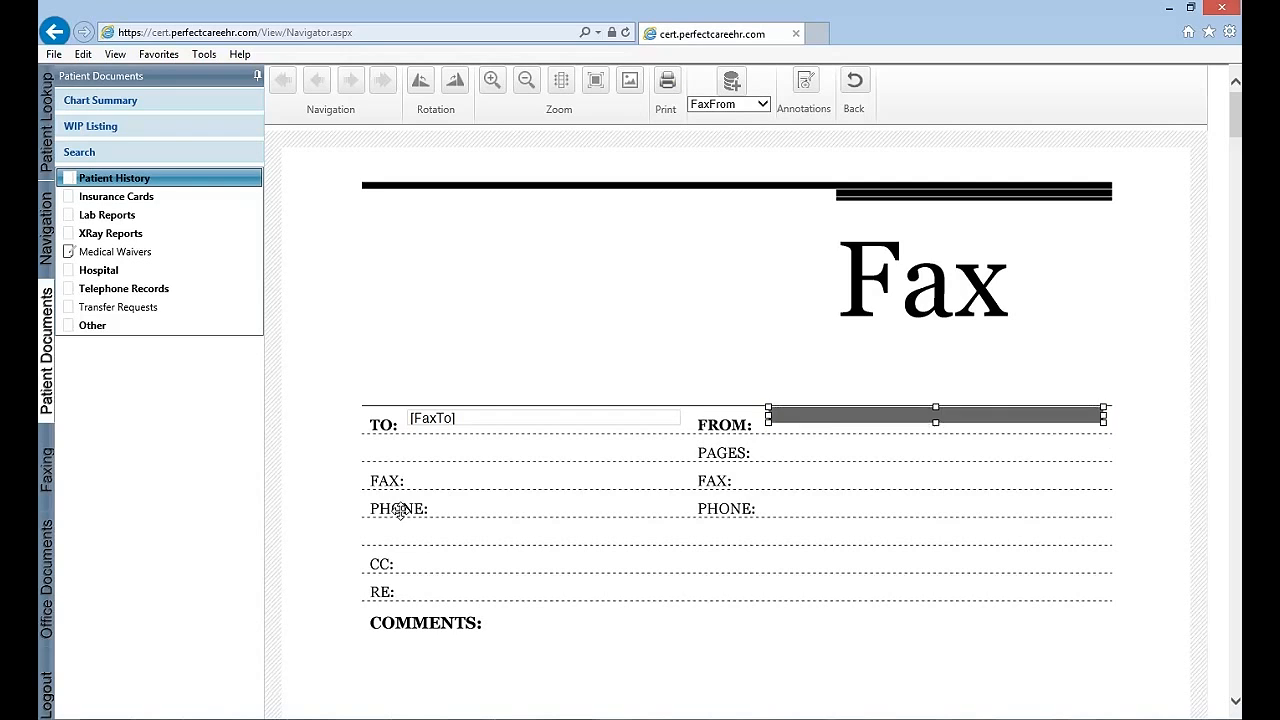
Add a FaxSubject field beside the RE: label on the cover sheet
left_click(761, 105)
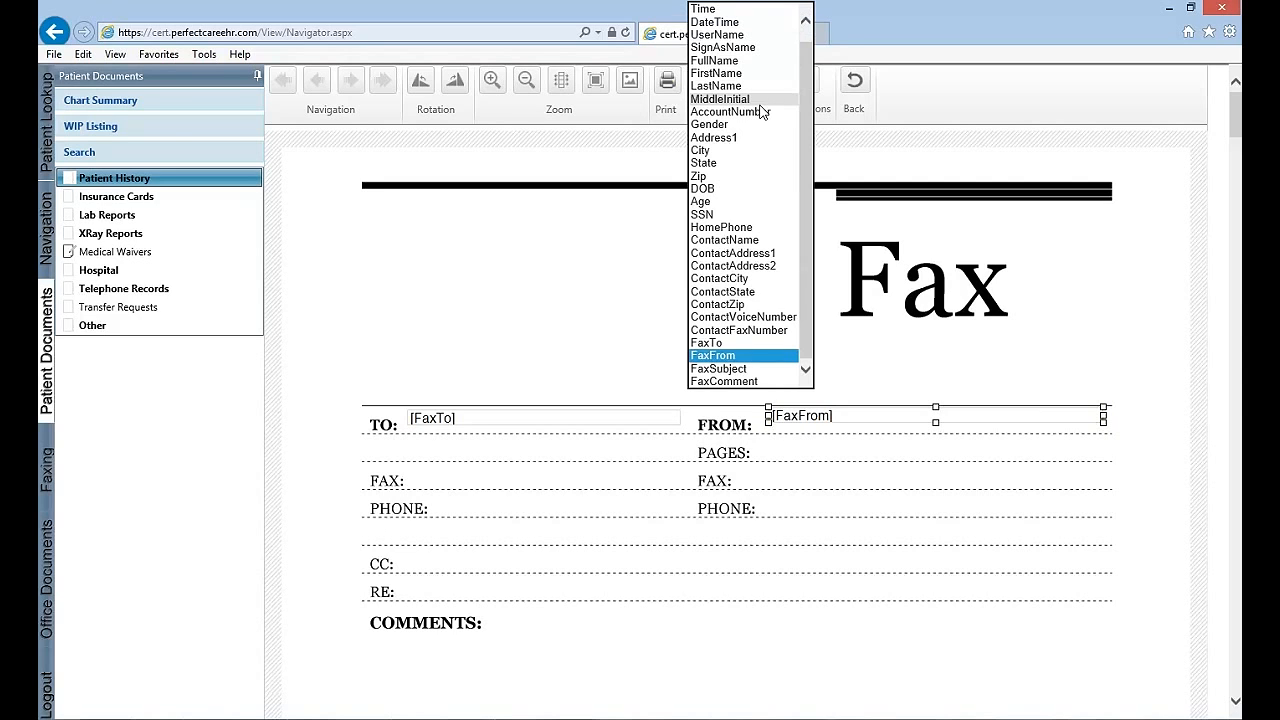
left_click(739, 368)
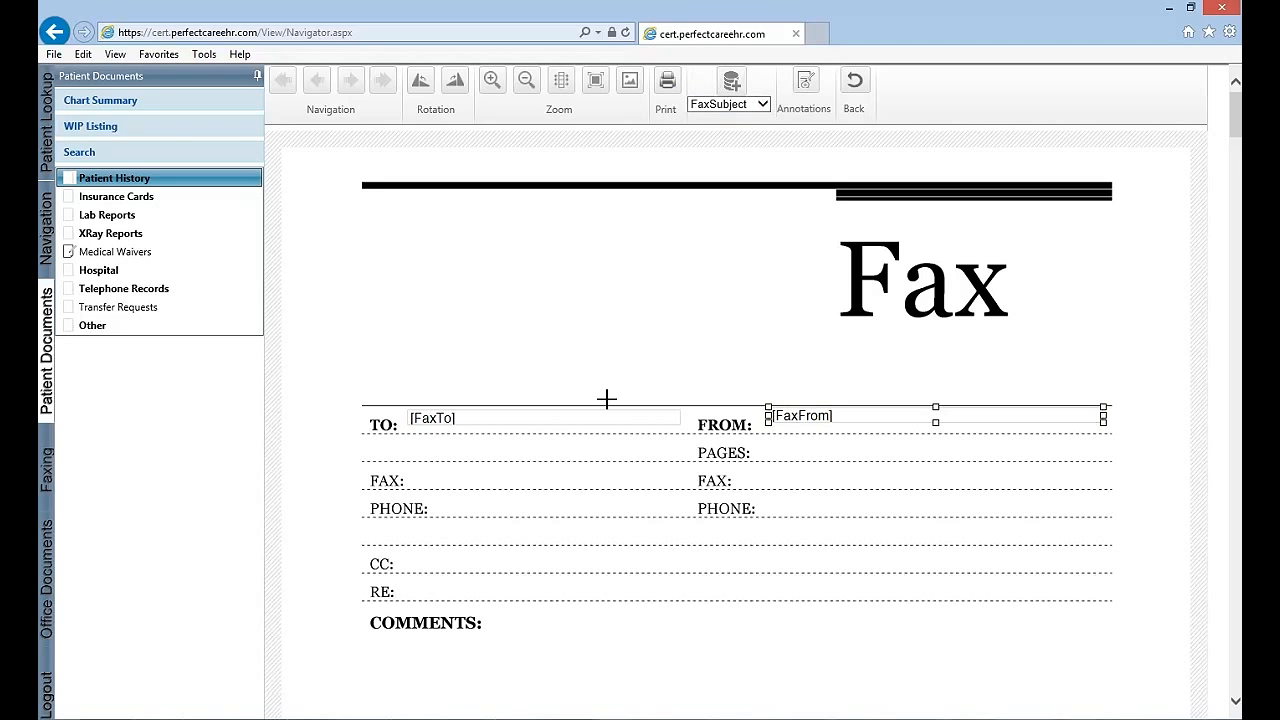
left_click_drag(412, 580, 828, 596)
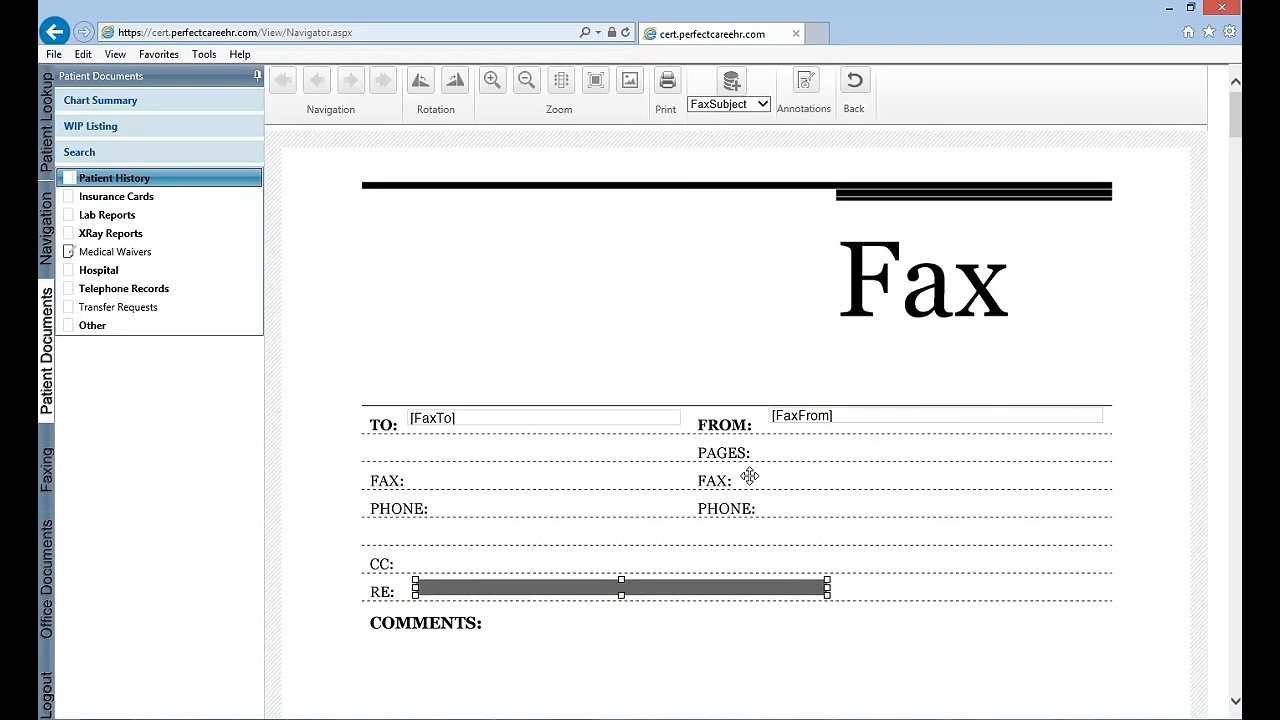
Place a ContactFaxNumber field beside the recipient's FAX: label, then leave the annotation editor and save the changes
left_click(765, 104)
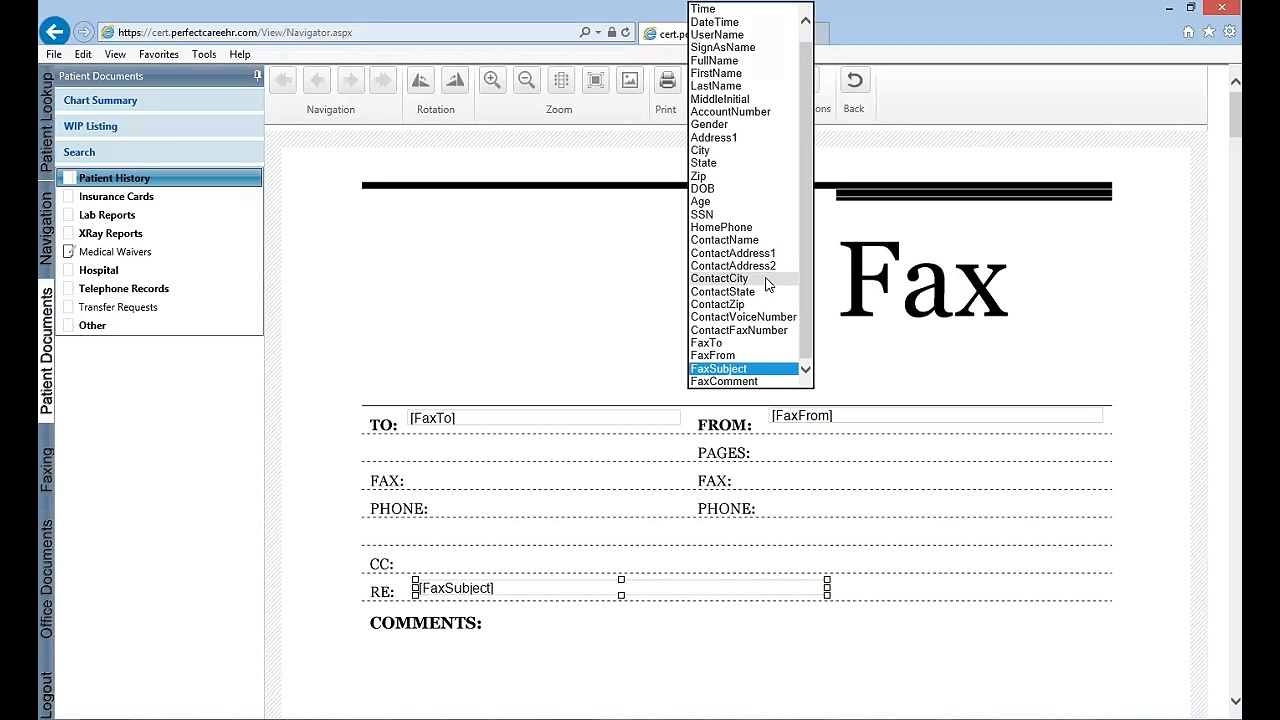
left_click(745, 330)
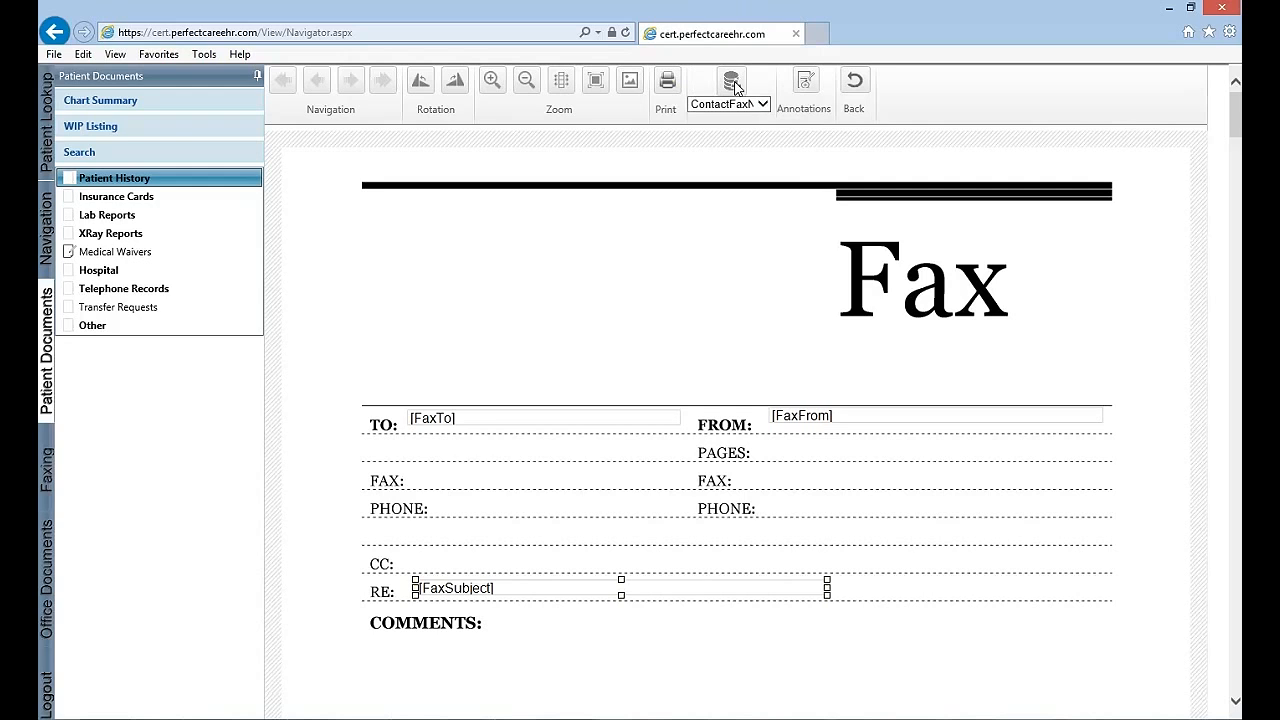
left_click_drag(417, 465, 684, 487)
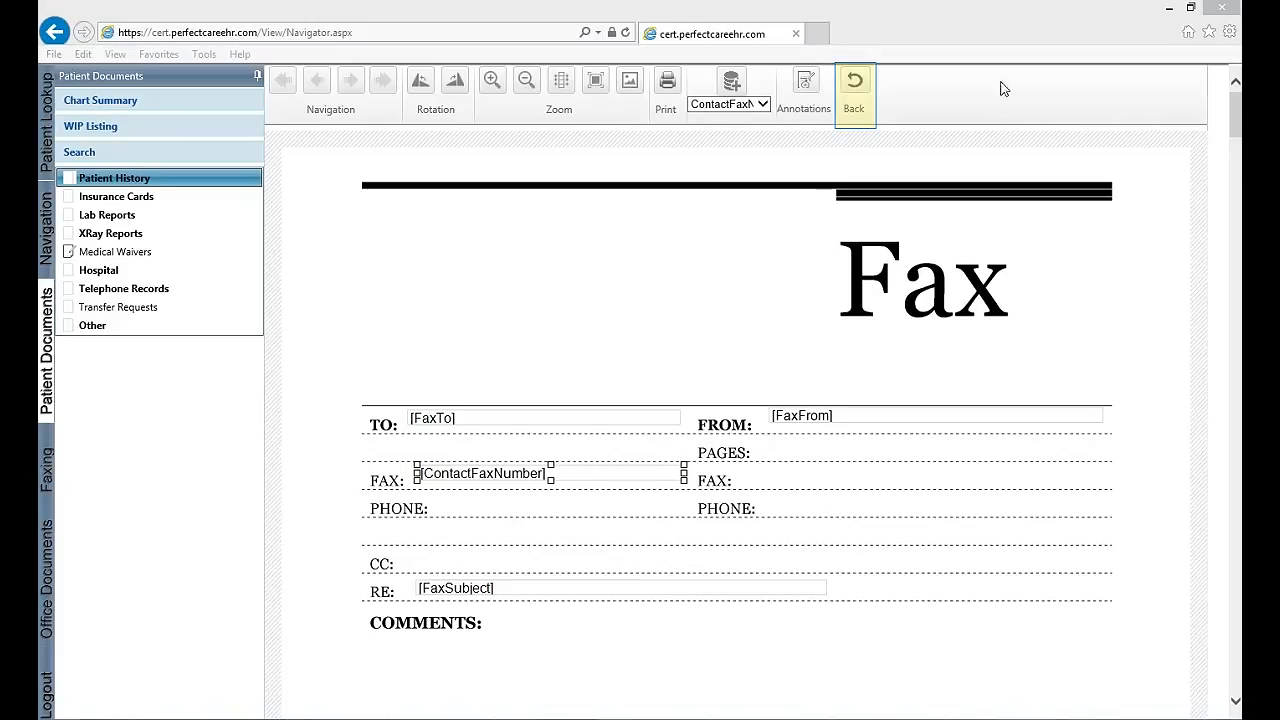
left_click(857, 90)
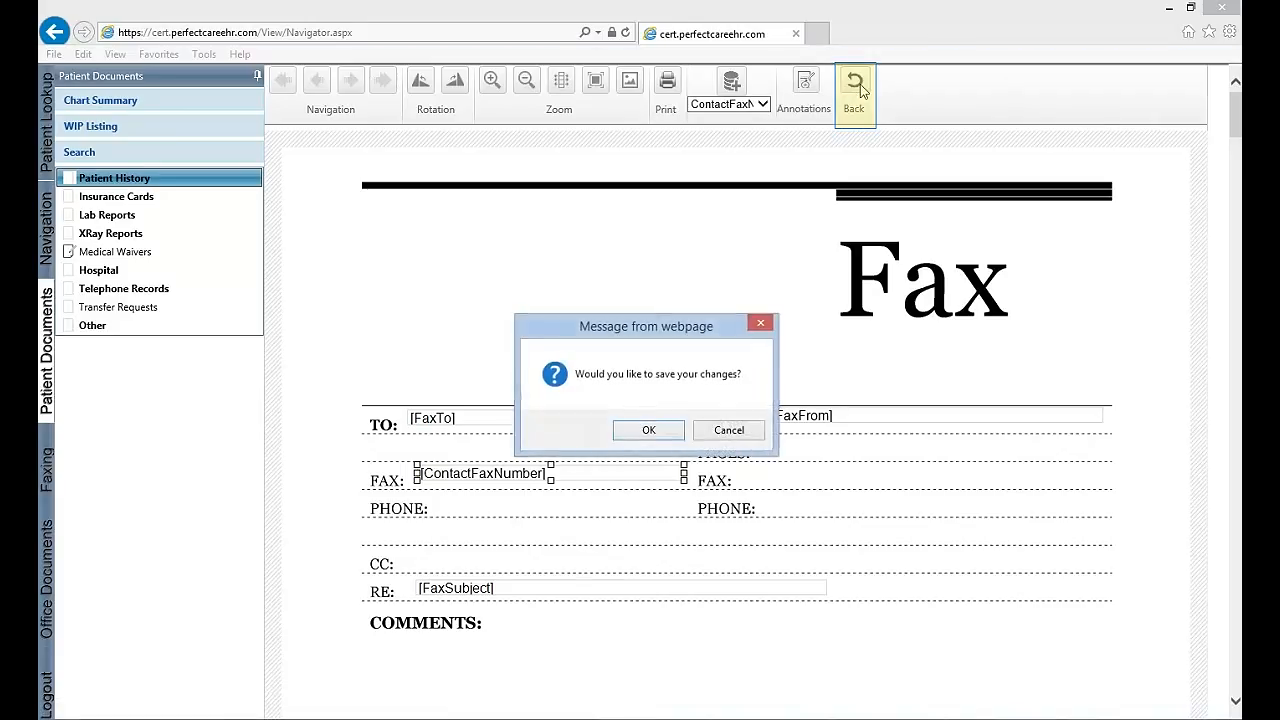
left_click(654, 433)
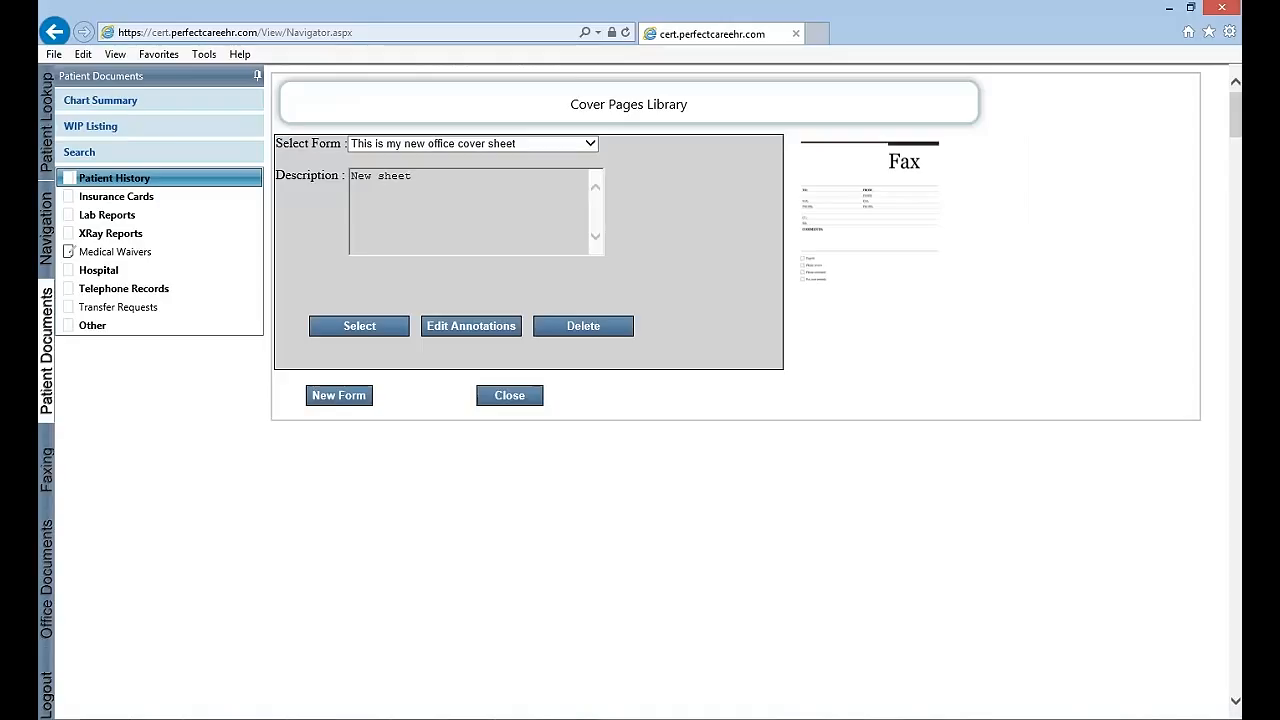
Close the cover pages library and choose "This is my new office cover sheet" as the fax's cover page
left_click(529, 397)
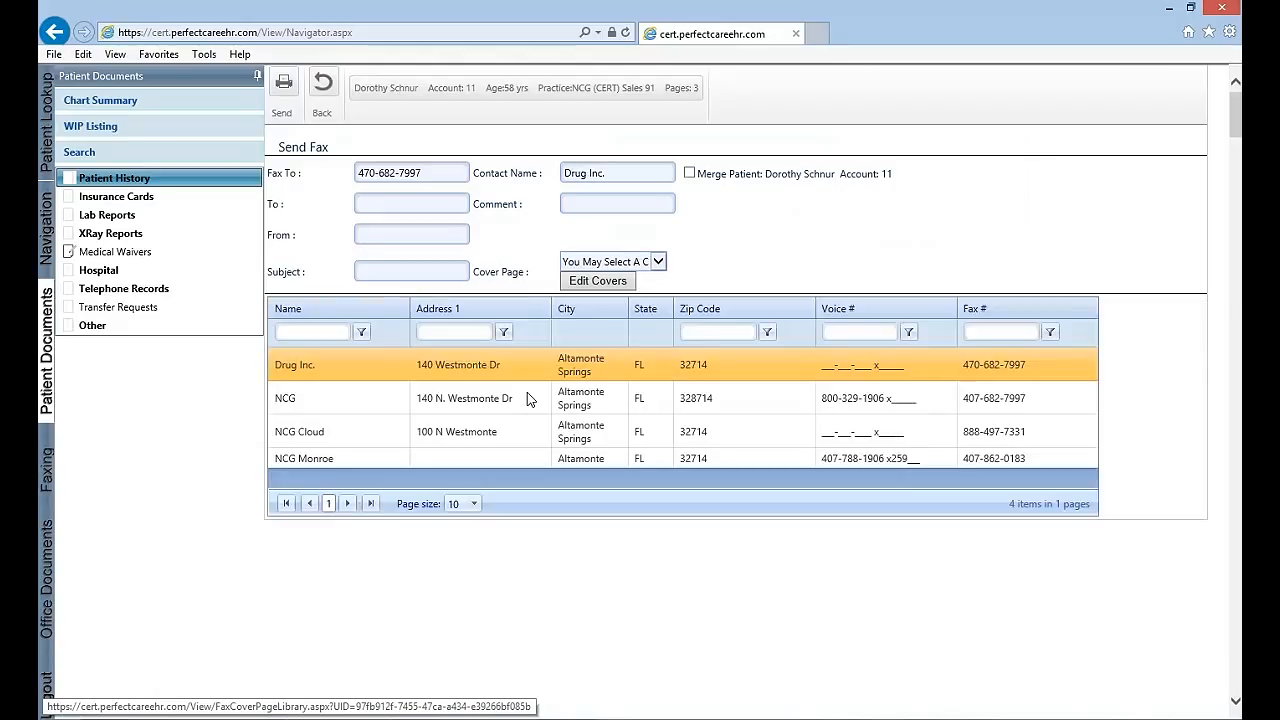
left_click(659, 262)
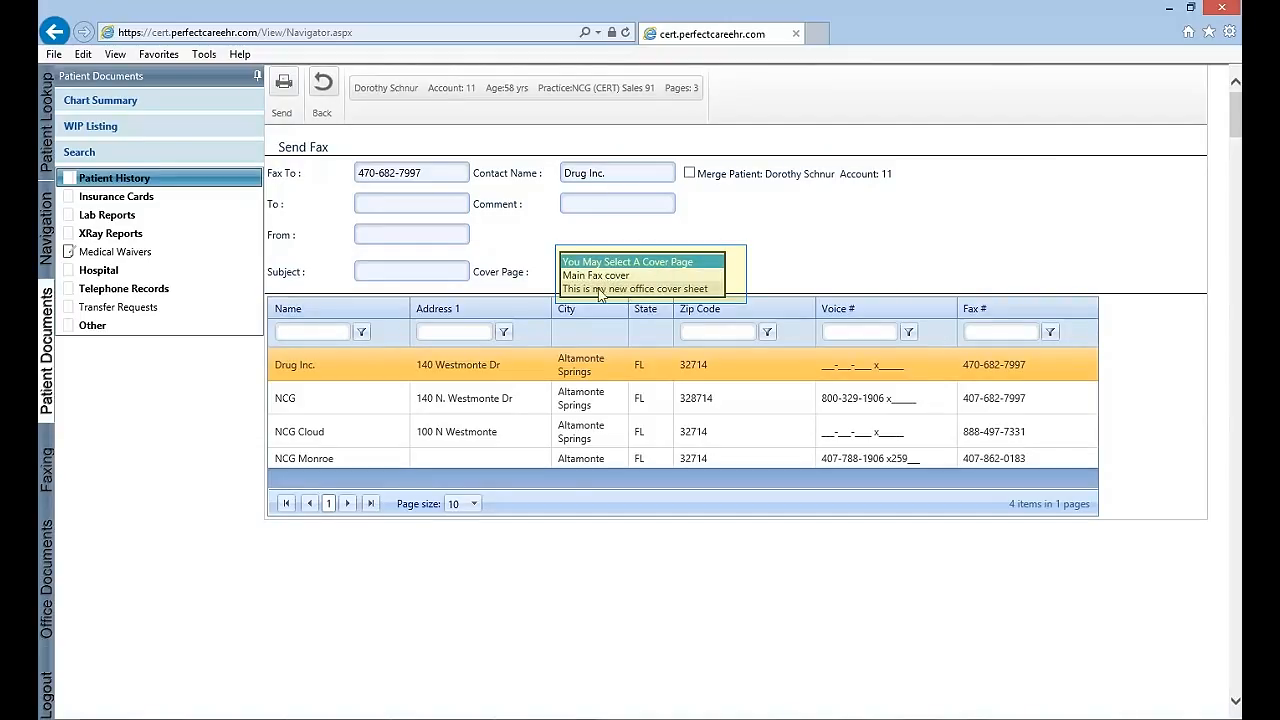
left_click(699, 291)
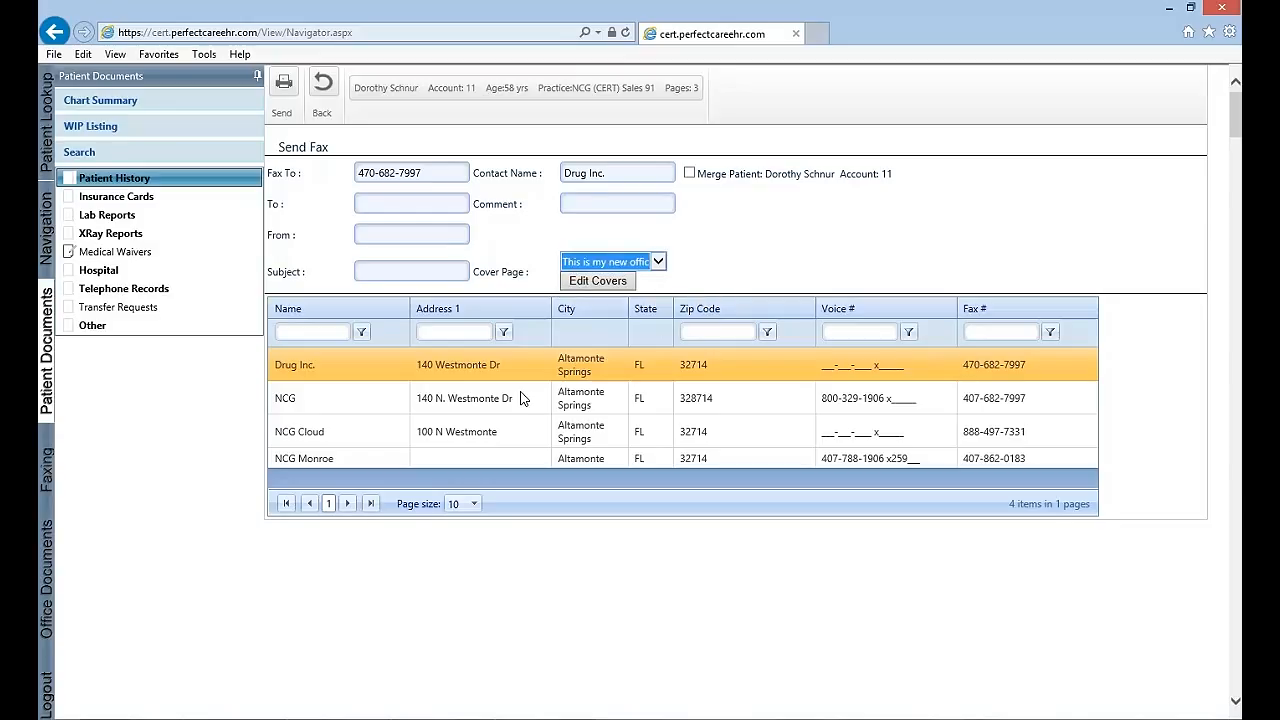